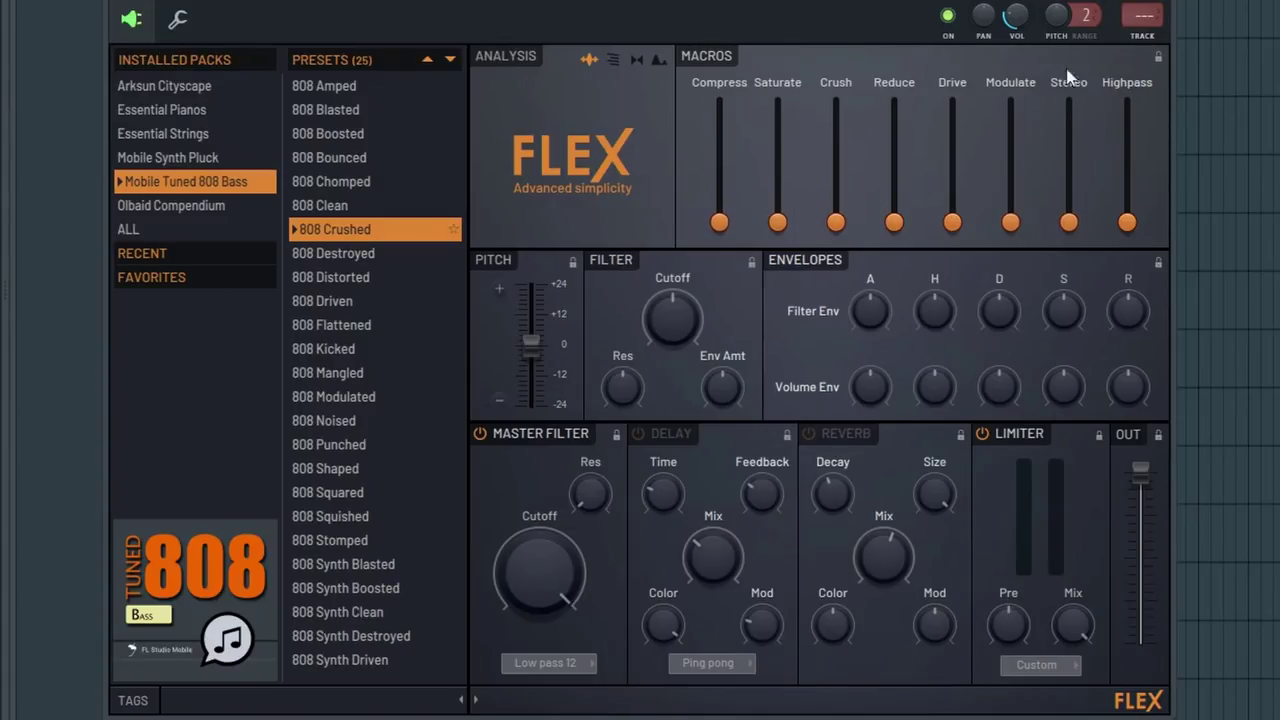
click(155, 207)
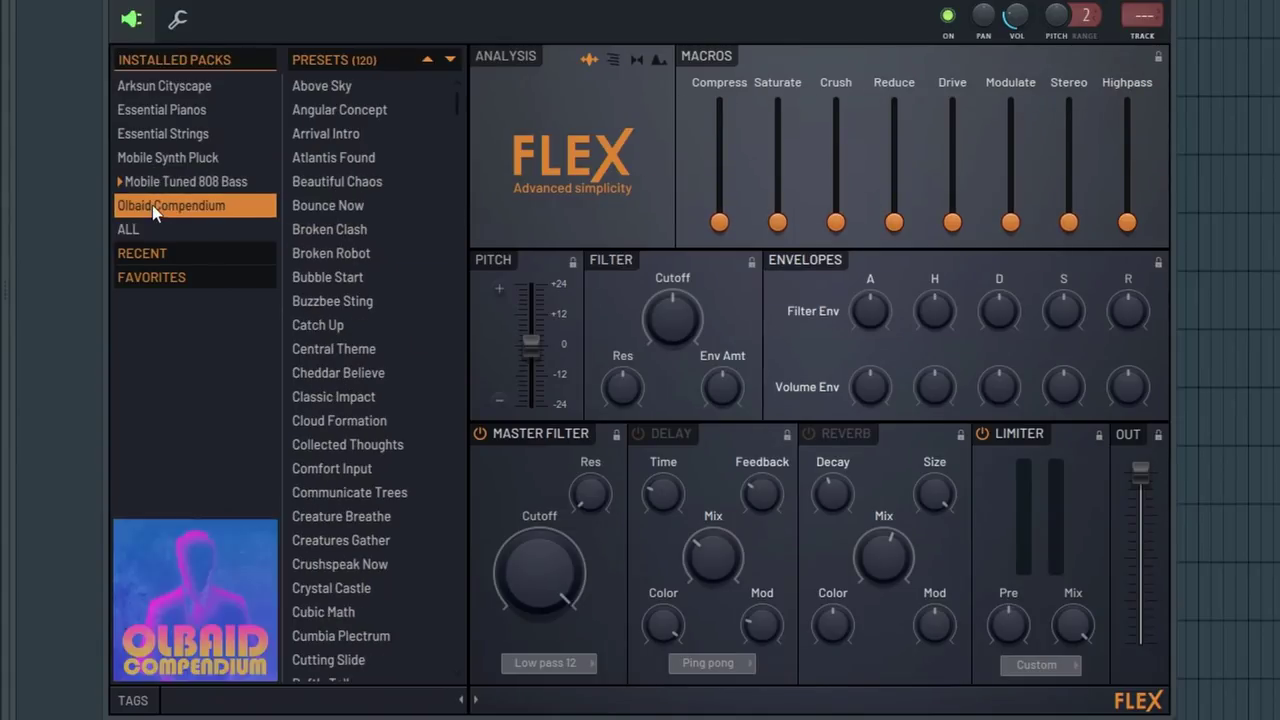
click(364, 277)
click(325, 373)
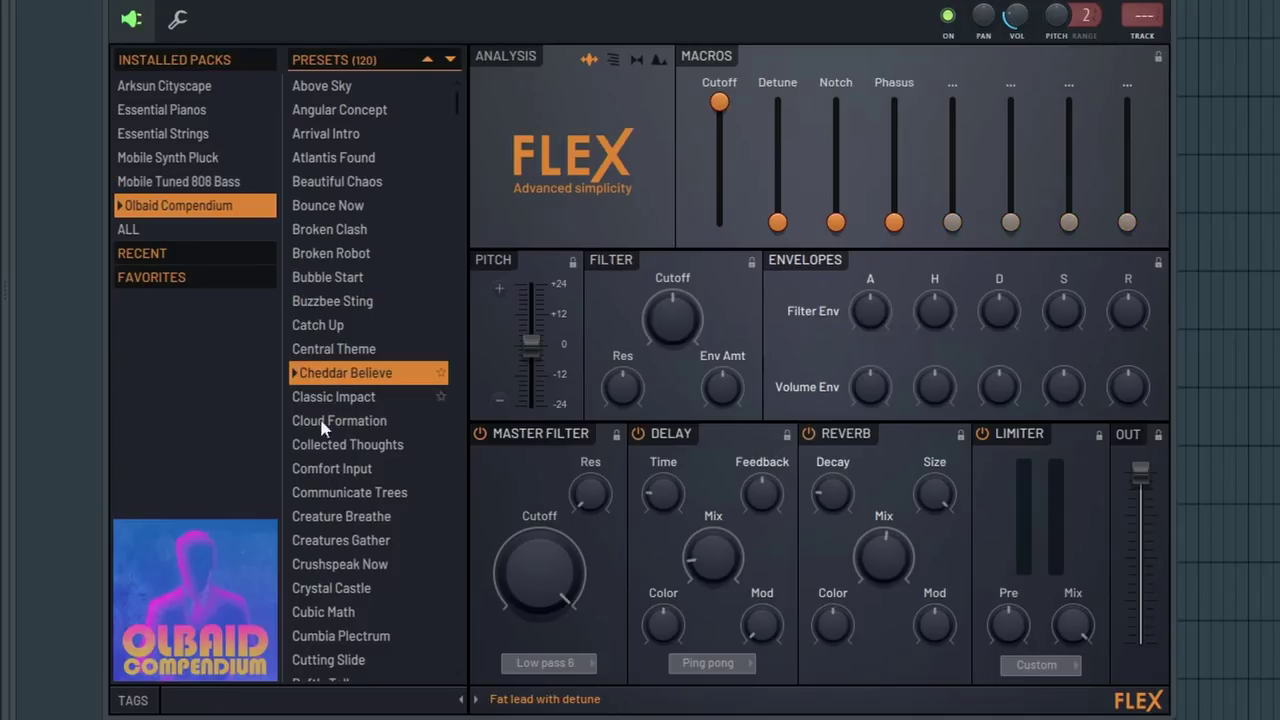
click(343, 516)
key(Down)
key(Down)
key(Down)
key(Down)
key(Down)
key(Down)
key(Down)
key(Down)
key(Down)
key(Down)
key(Down)
key(Down)
key(Down)
key(Down)
key(Down)
key(Down)
key(Down)
key(Down)
key(Down)
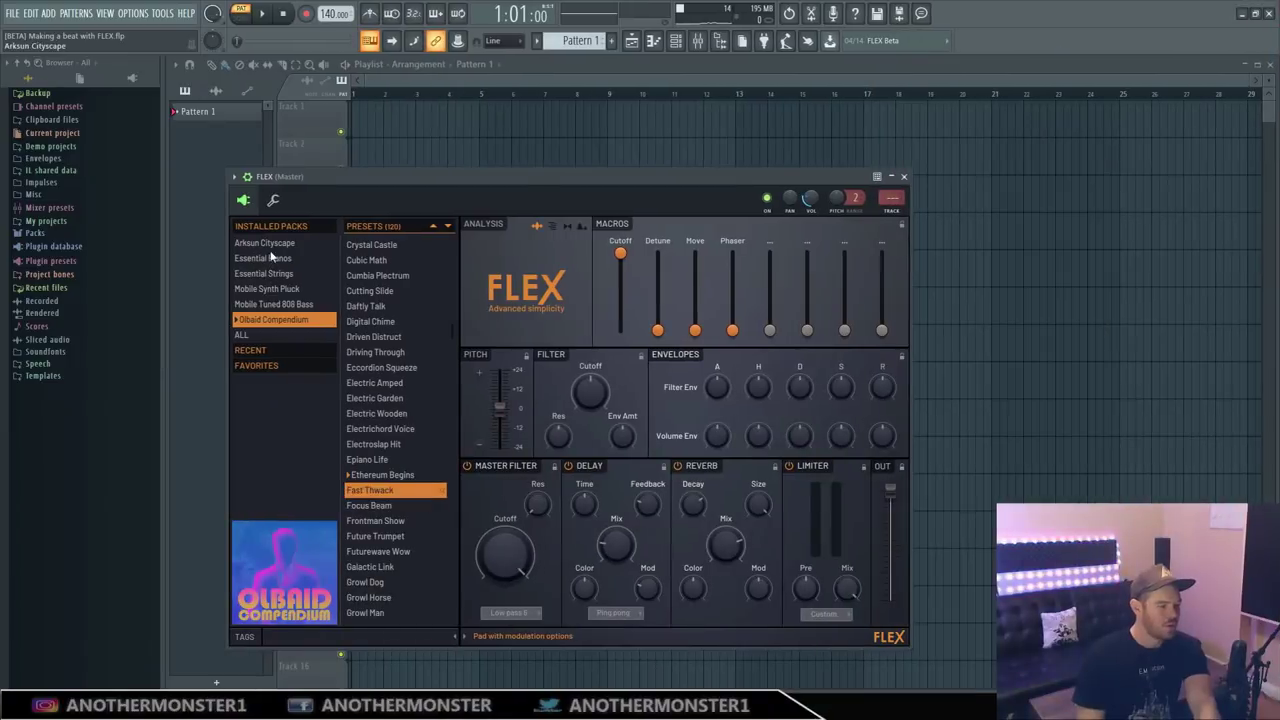
click(177, 181)
click(370, 228)
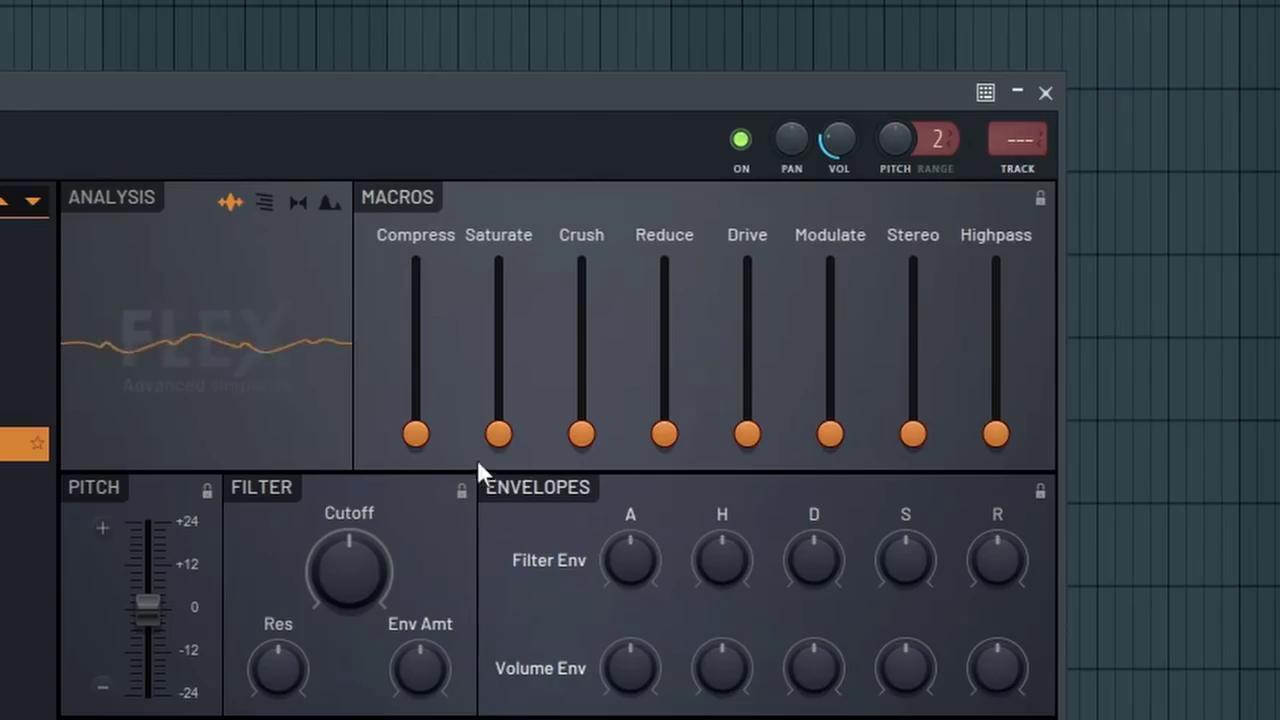
drag(416, 433, 416, 262)
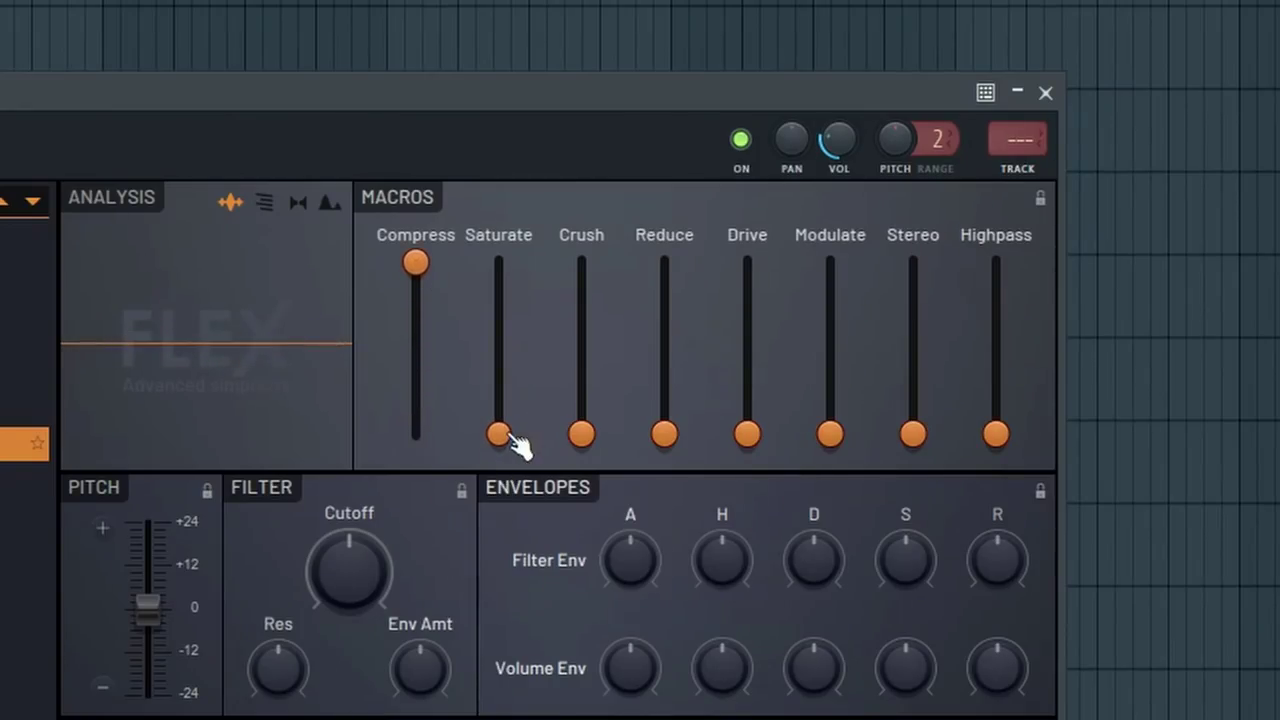
drag(498, 433, 498, 262)
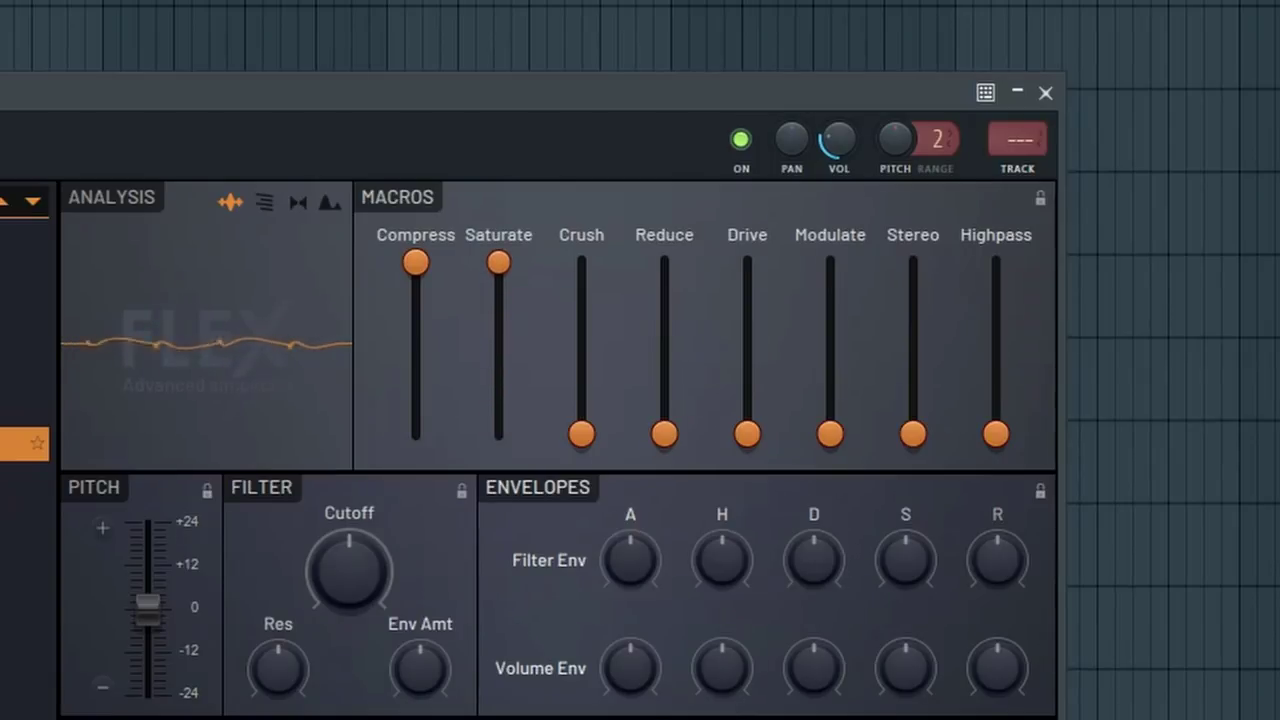
drag(657, 253, 657, 258)
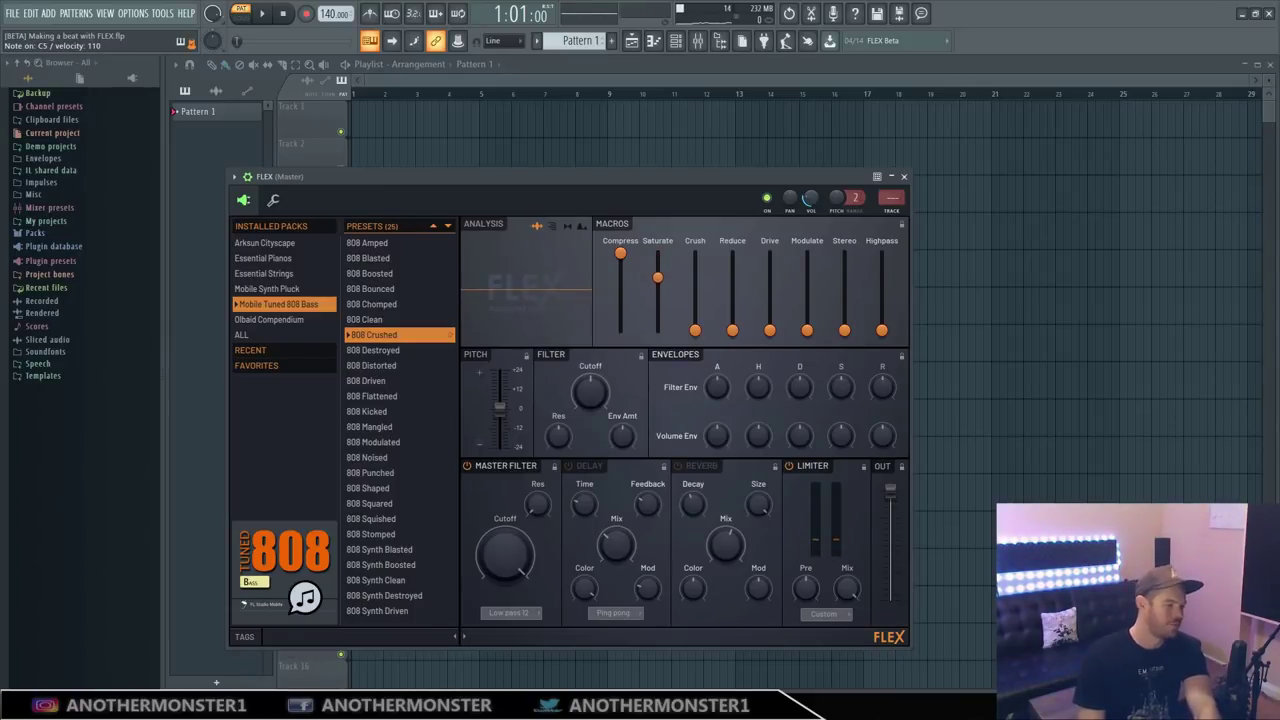
drag(657, 277, 657, 315)
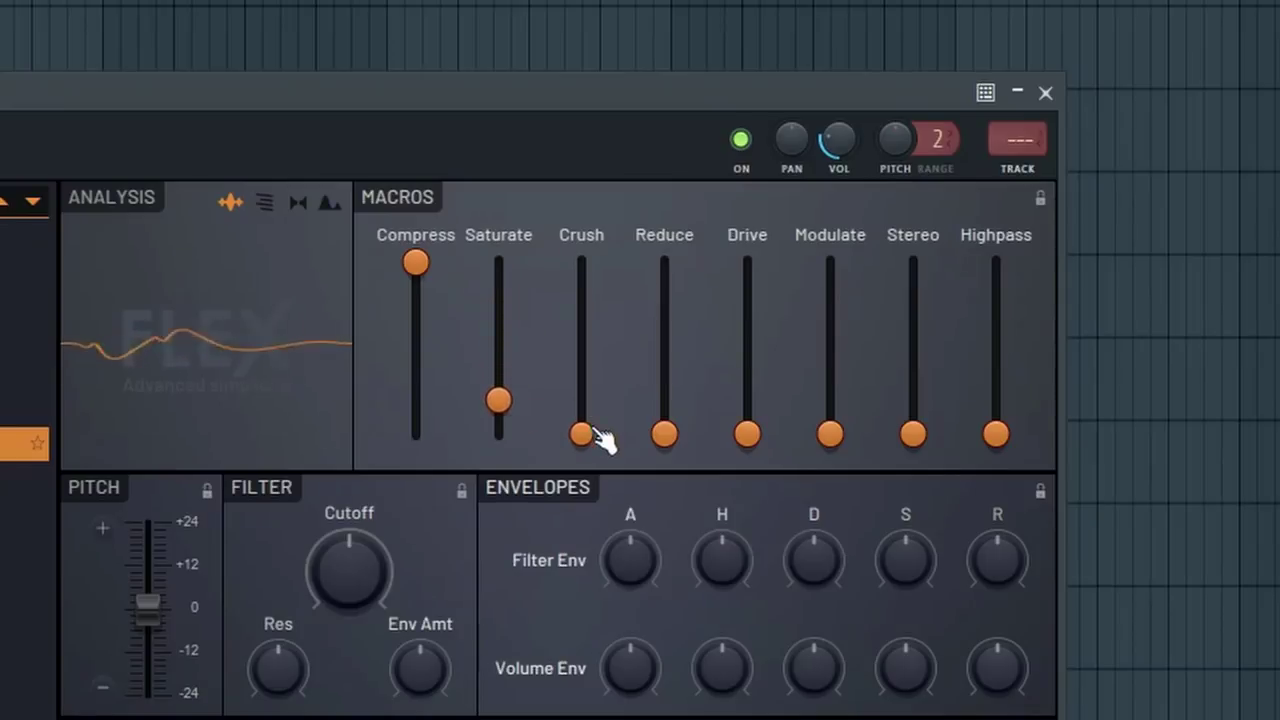
drag(595, 431, 664, 262)
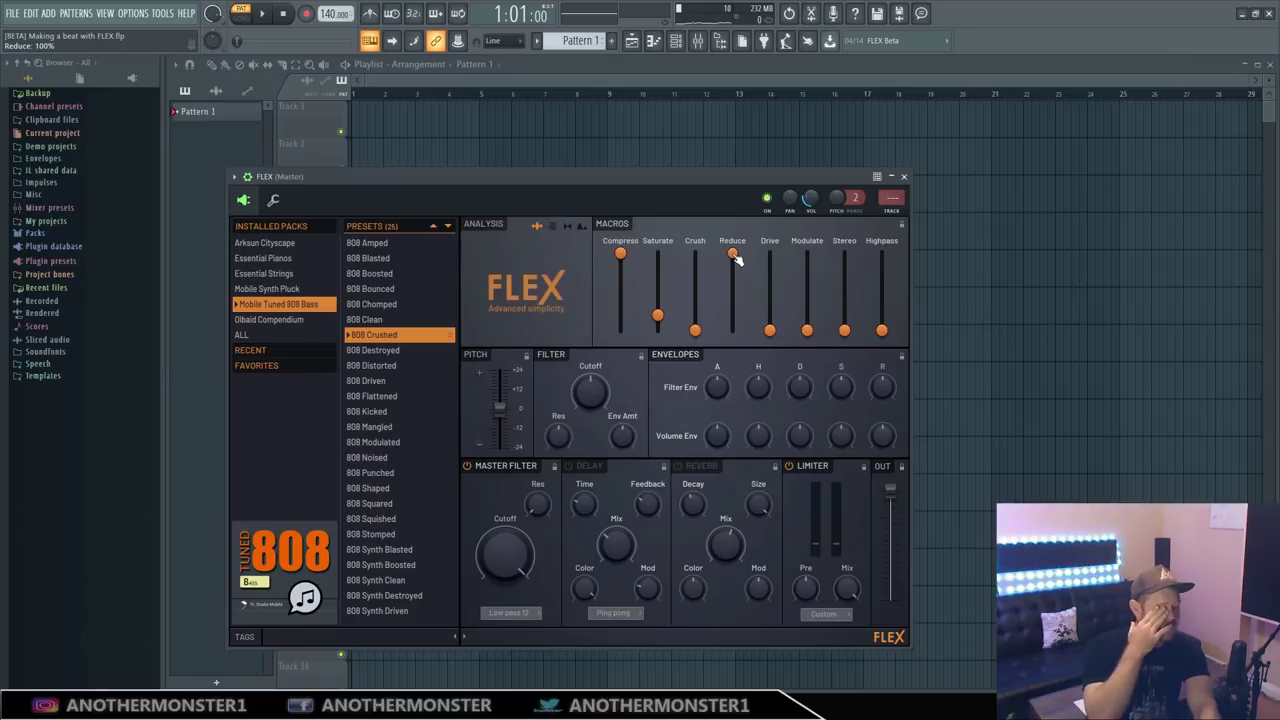
drag(735, 258, 732, 330)
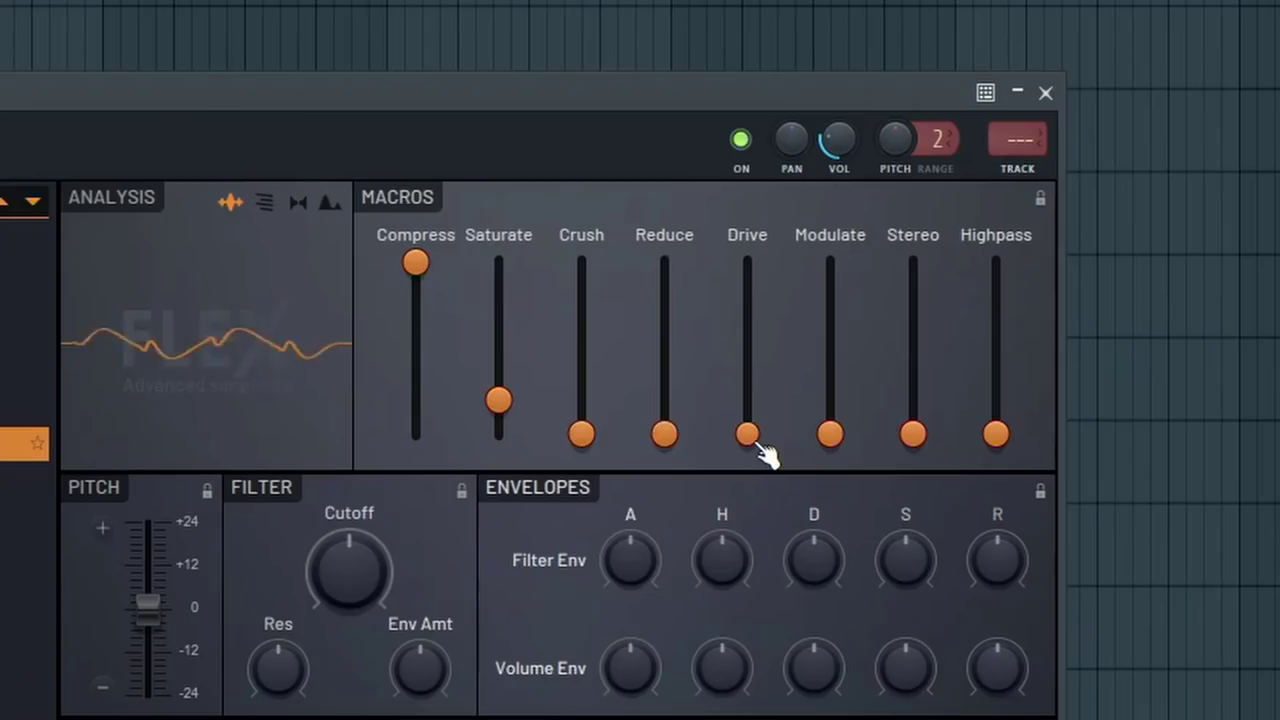
mouse_move(747, 433)
mouse_down()
mouse_move(746, 260)
mouse_move(747, 434)
mouse_move(766, 446)
mouse_move(747, 262)
mouse_move(747, 434)
mouse_up()
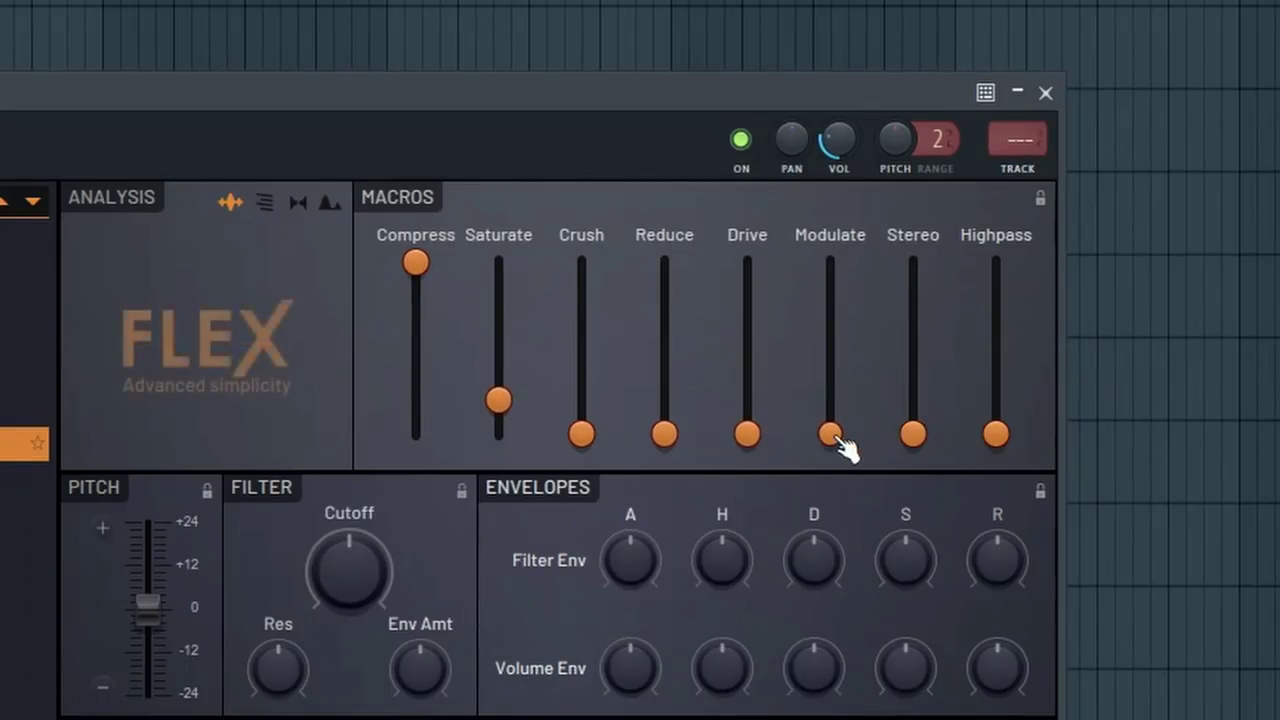
drag(830, 434, 830, 262)
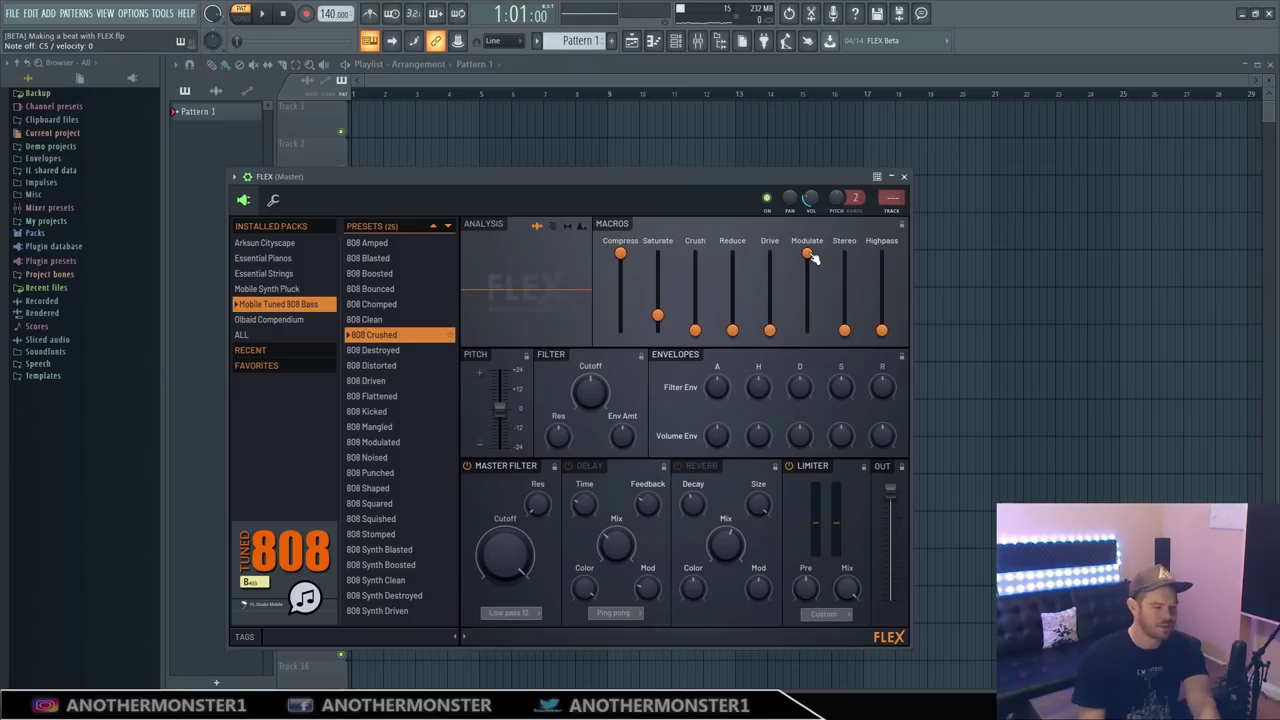
drag(808, 254, 807, 330)
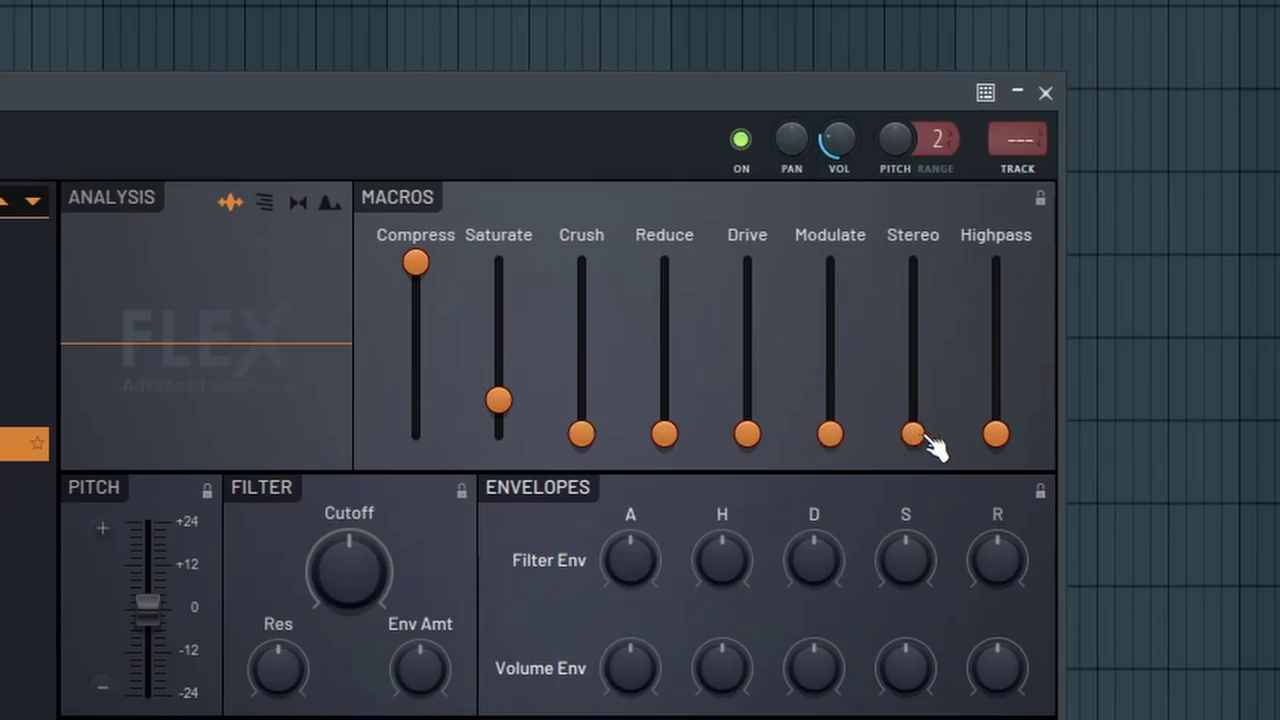
mouse_move(913, 434)
mouse_down()
mouse_move(913, 260)
mouse_move(913, 434)
mouse_up()
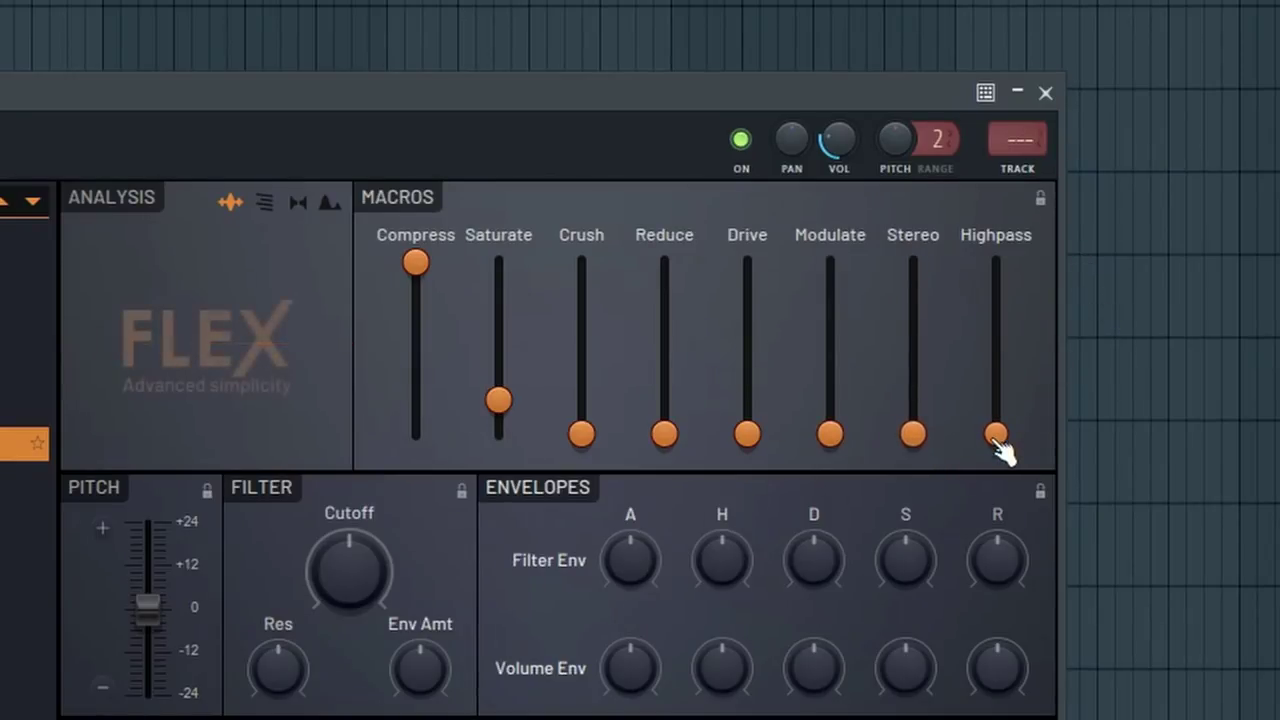
mouse_move(997, 434)
mouse_down()
mouse_move(997, 349)
mouse_move(997, 434)
mouse_up()
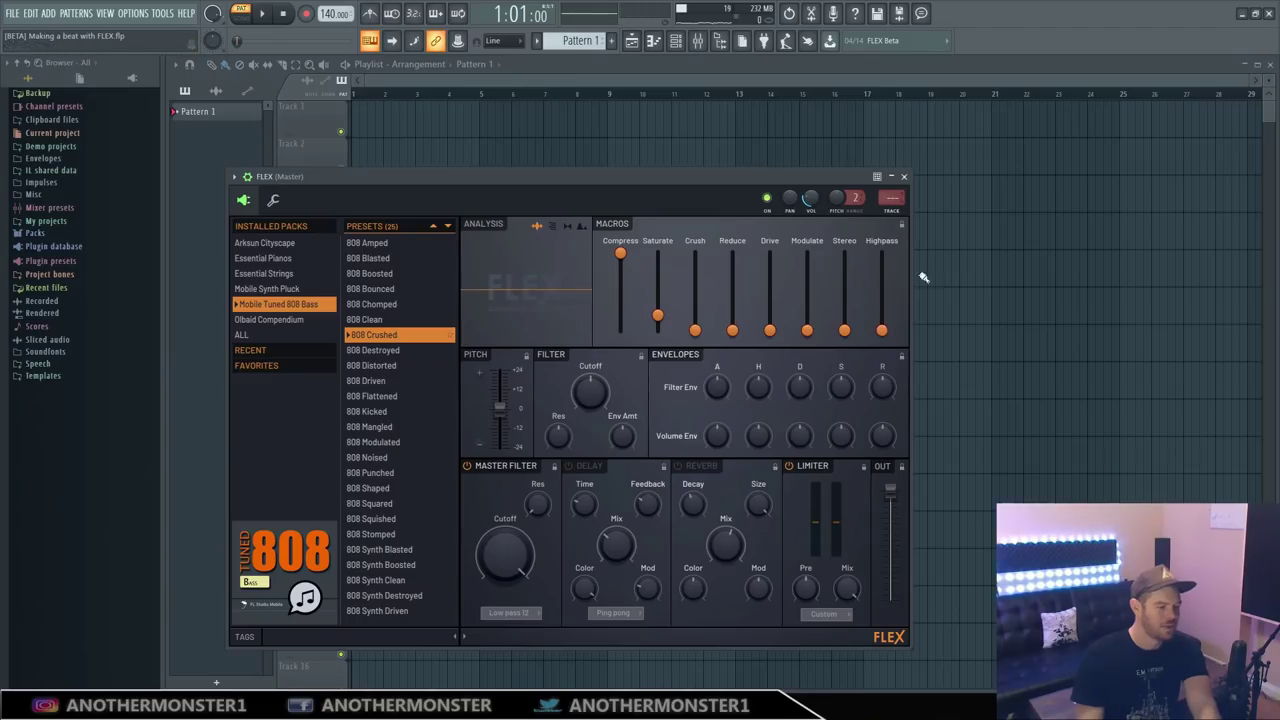
drag(620, 253, 657, 330)
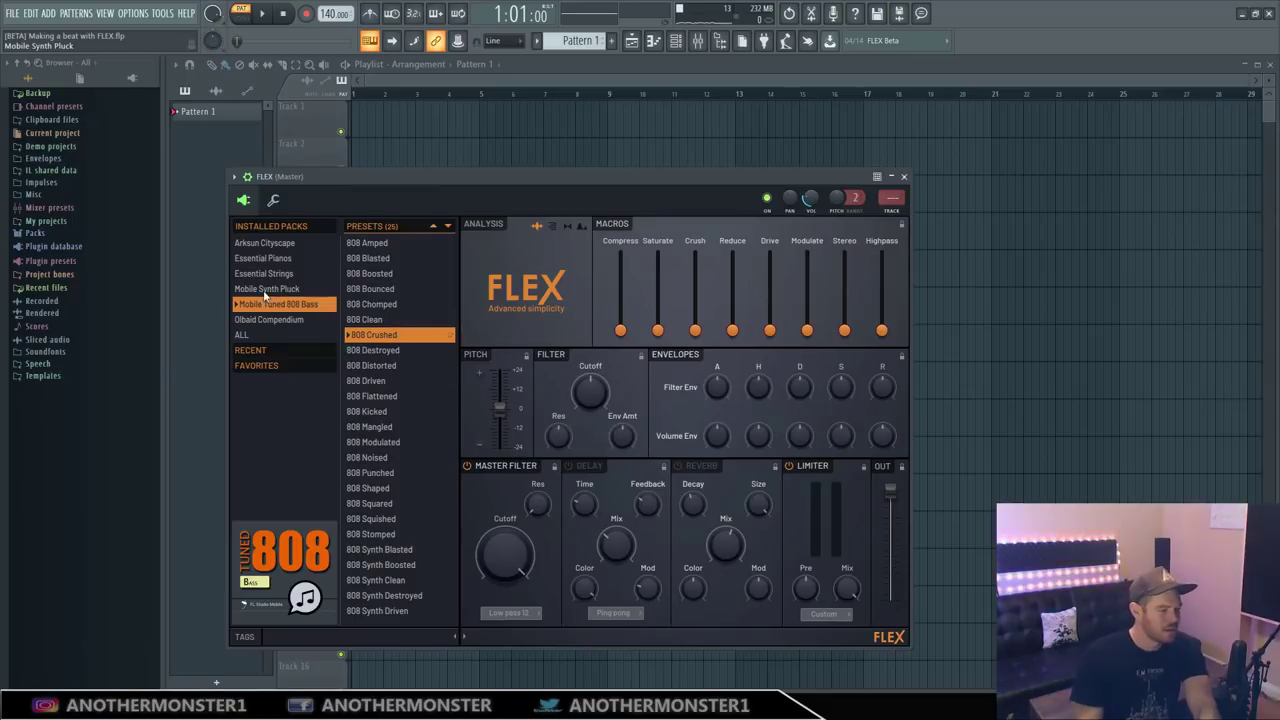
Load the Synpluck Cube preset and raise Bite and Crystal to full, Lofi about two-thirds
click(262, 289)
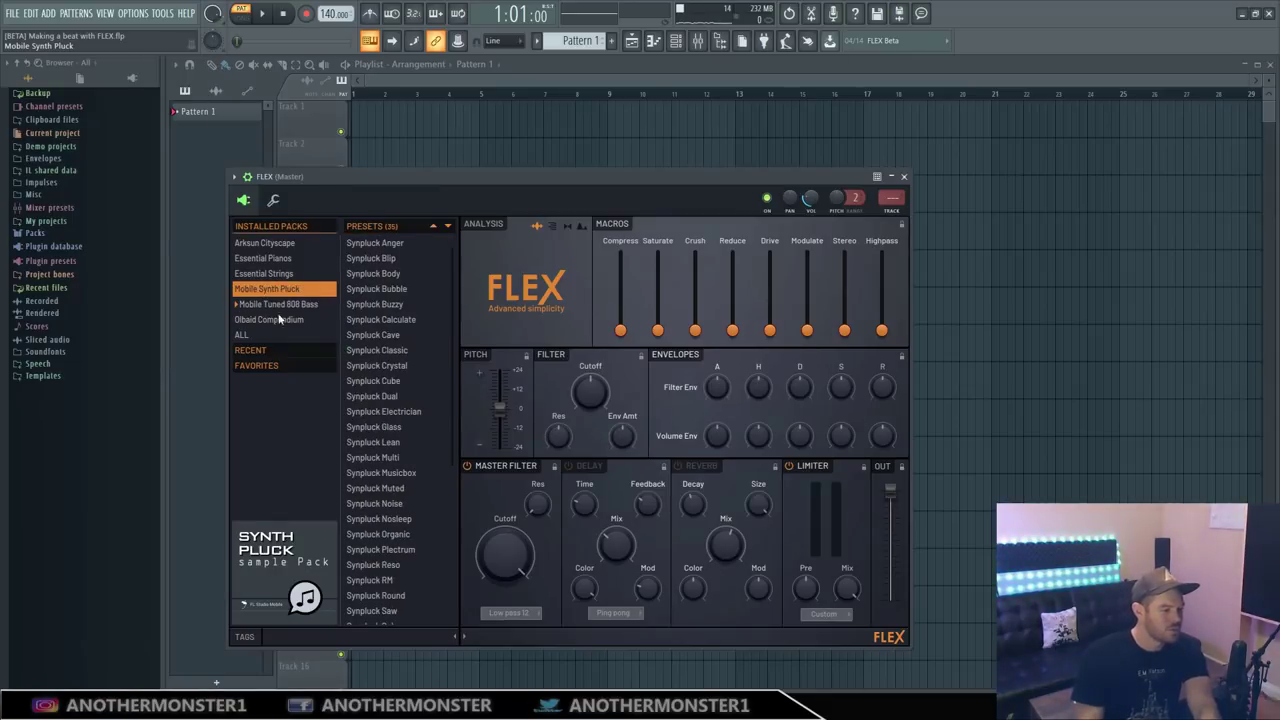
click(376, 383)
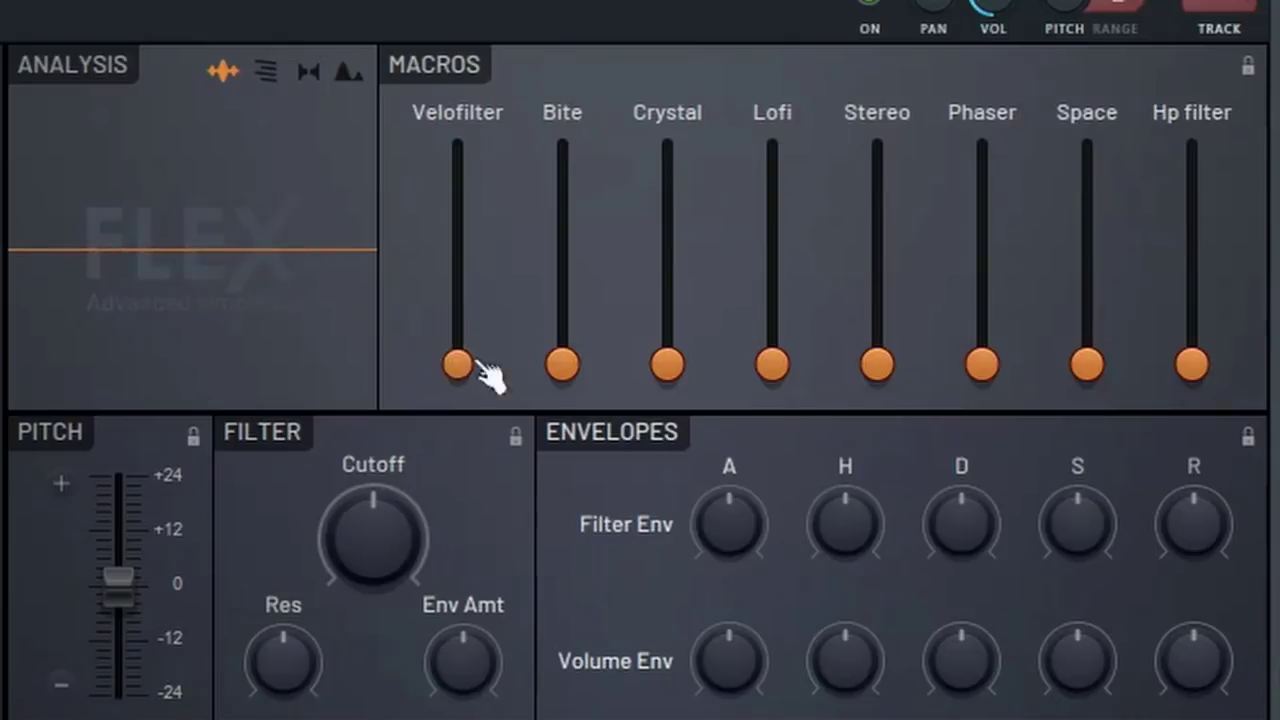
drag(562, 365, 562, 147)
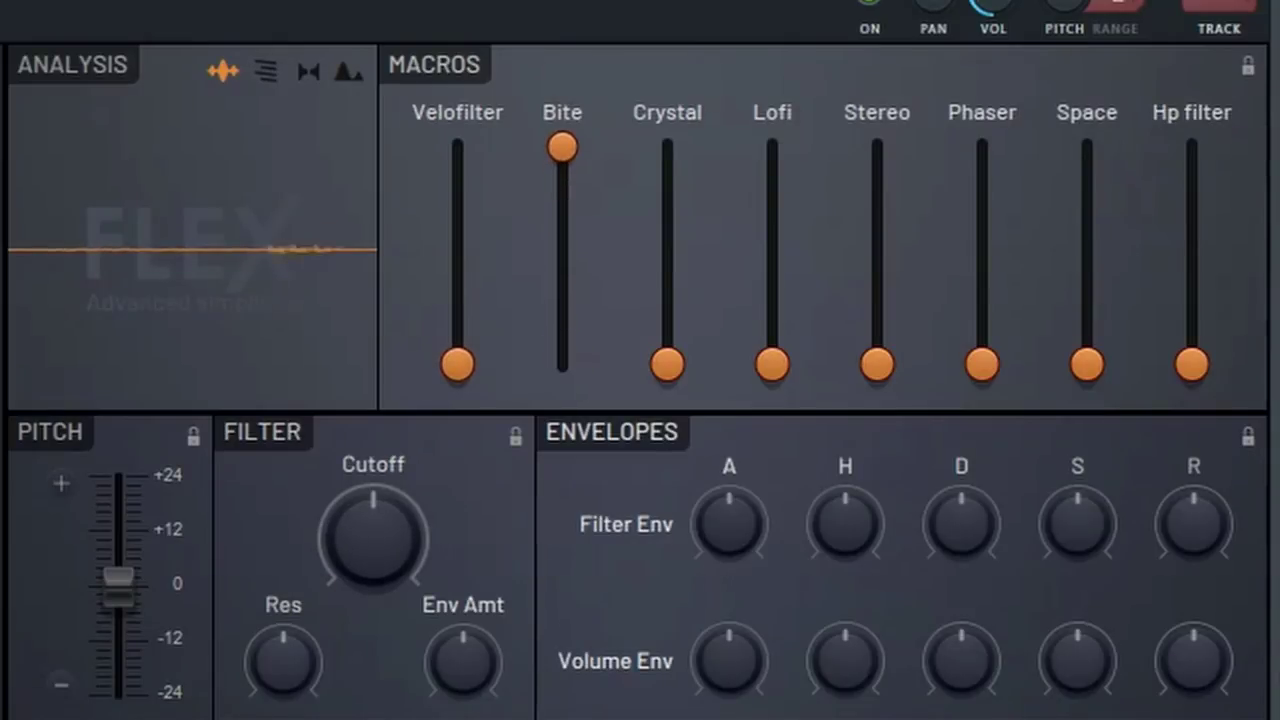
drag(668, 365, 667, 147)
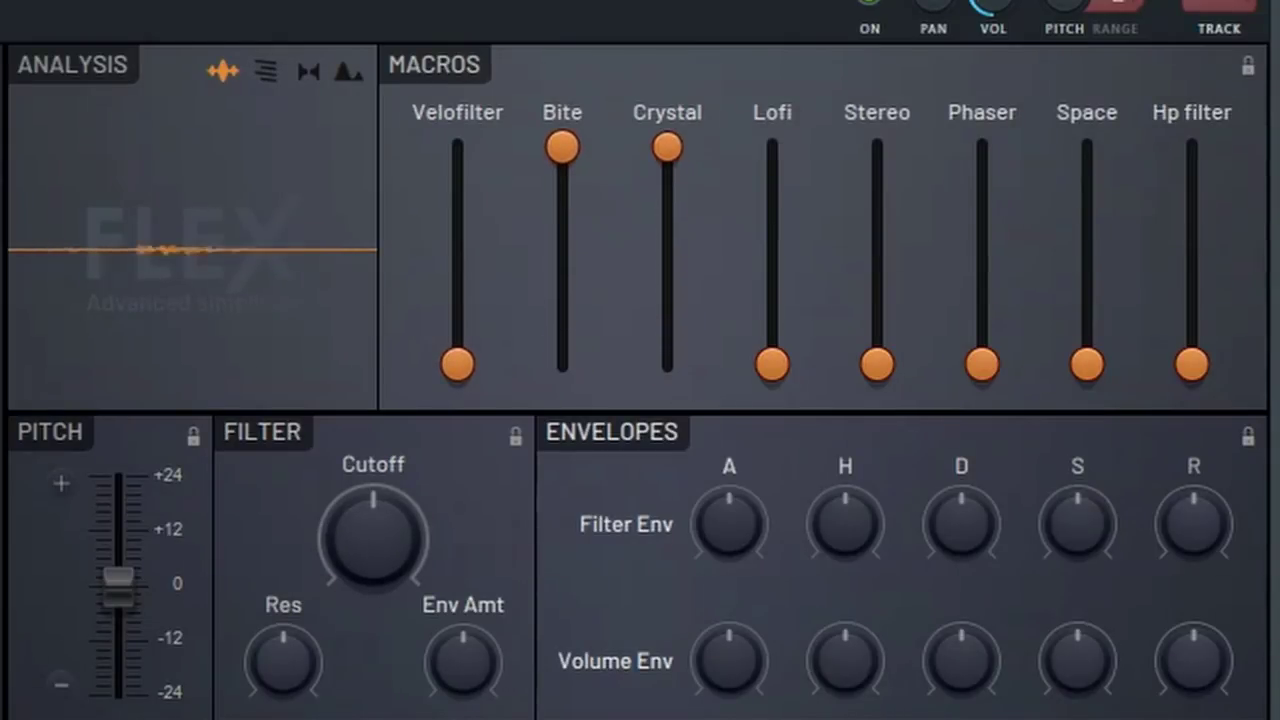
drag(775, 368, 805, 232)
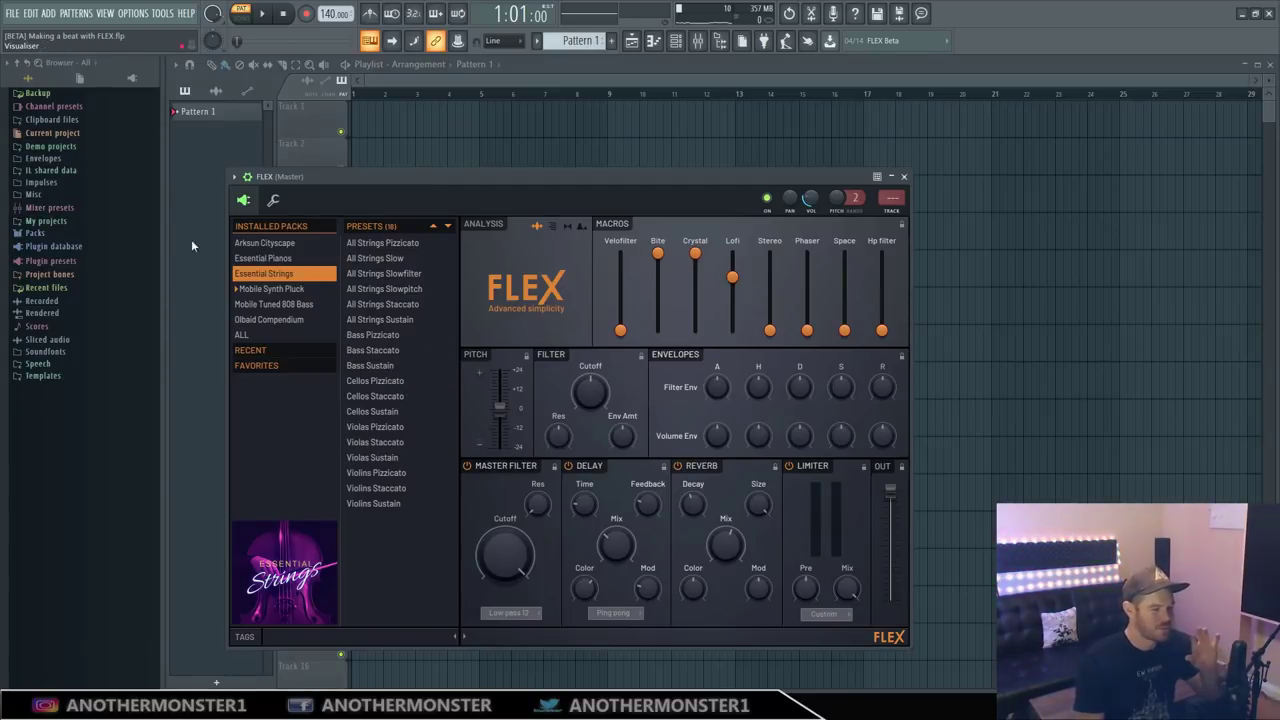
Audition Arksun Cityscape presets and settle on Enlightenment
click(252, 244)
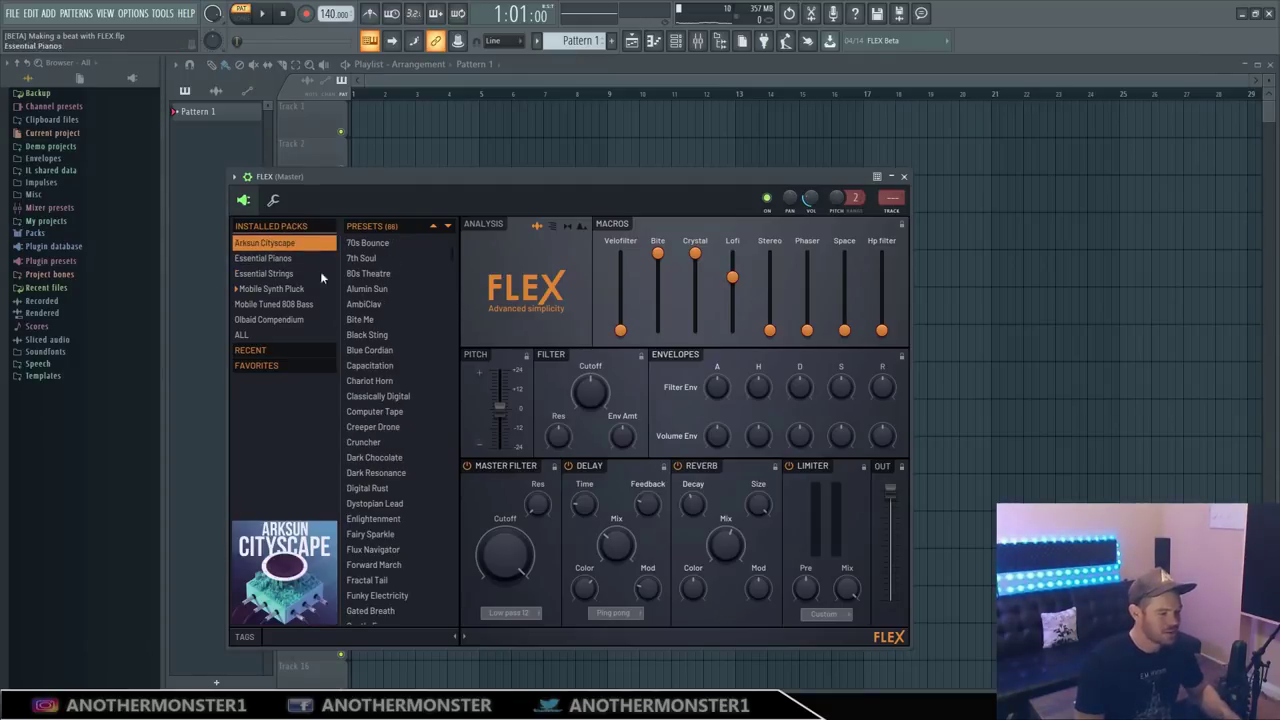
click(368, 508)
click(367, 524)
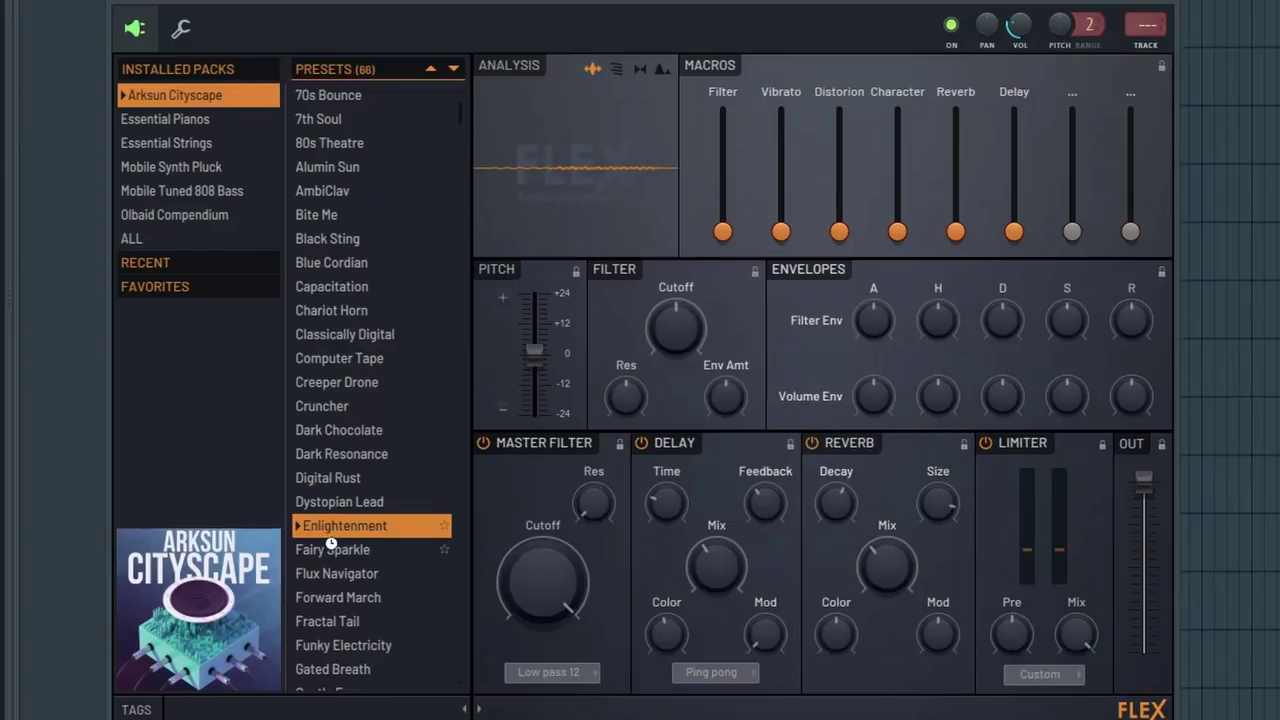
click(332, 549)
click(343, 527)
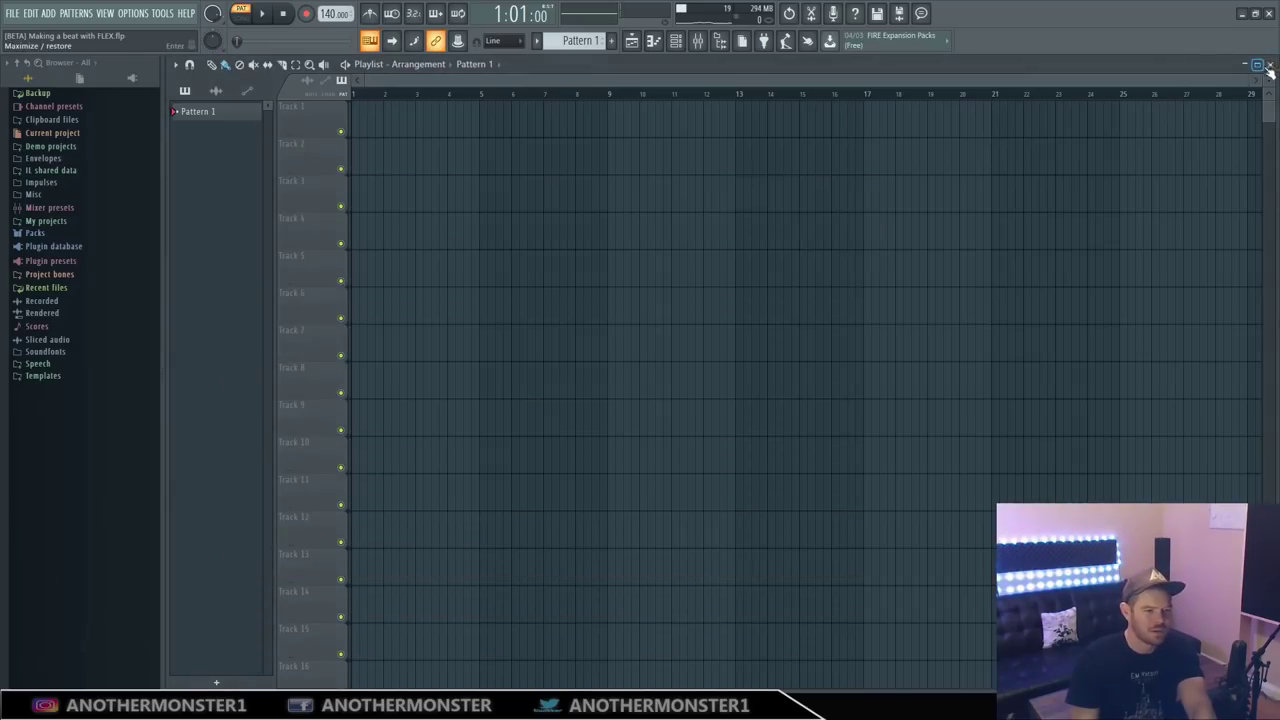
Close the playlist and play back the FLEX melody in its piano roll
click(1269, 66)
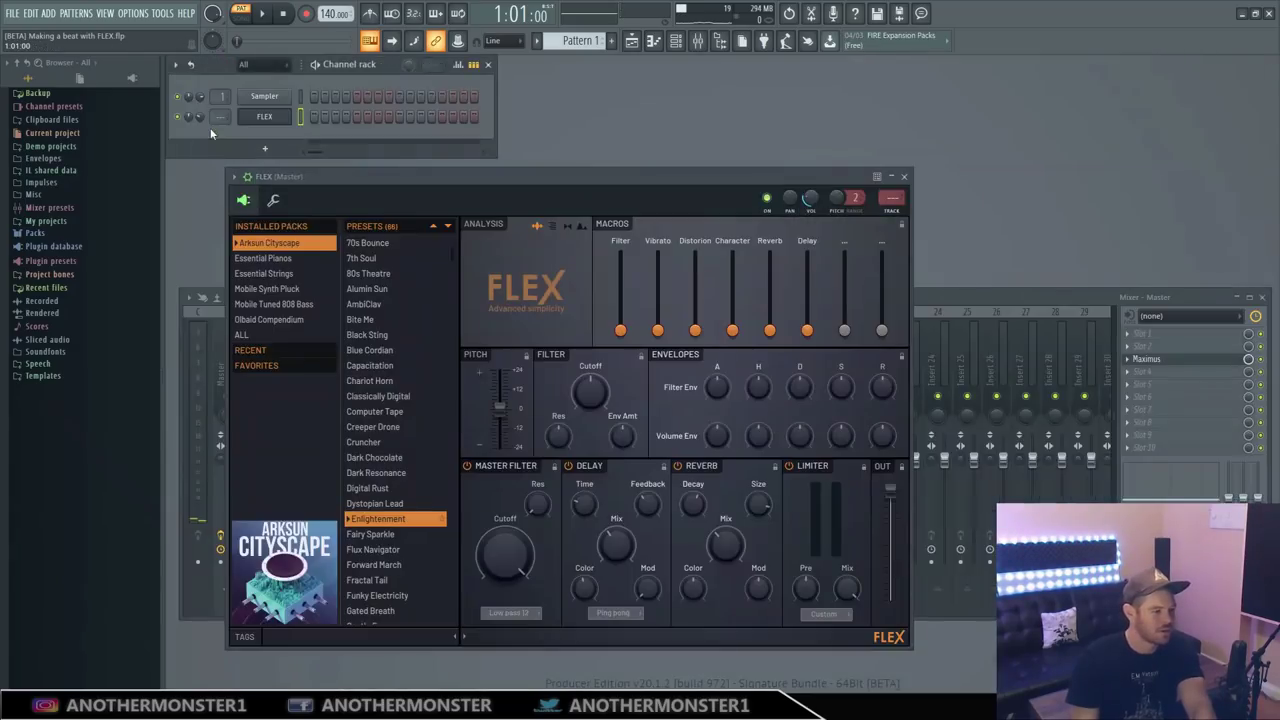
right_click(264, 116)
click(330, 118)
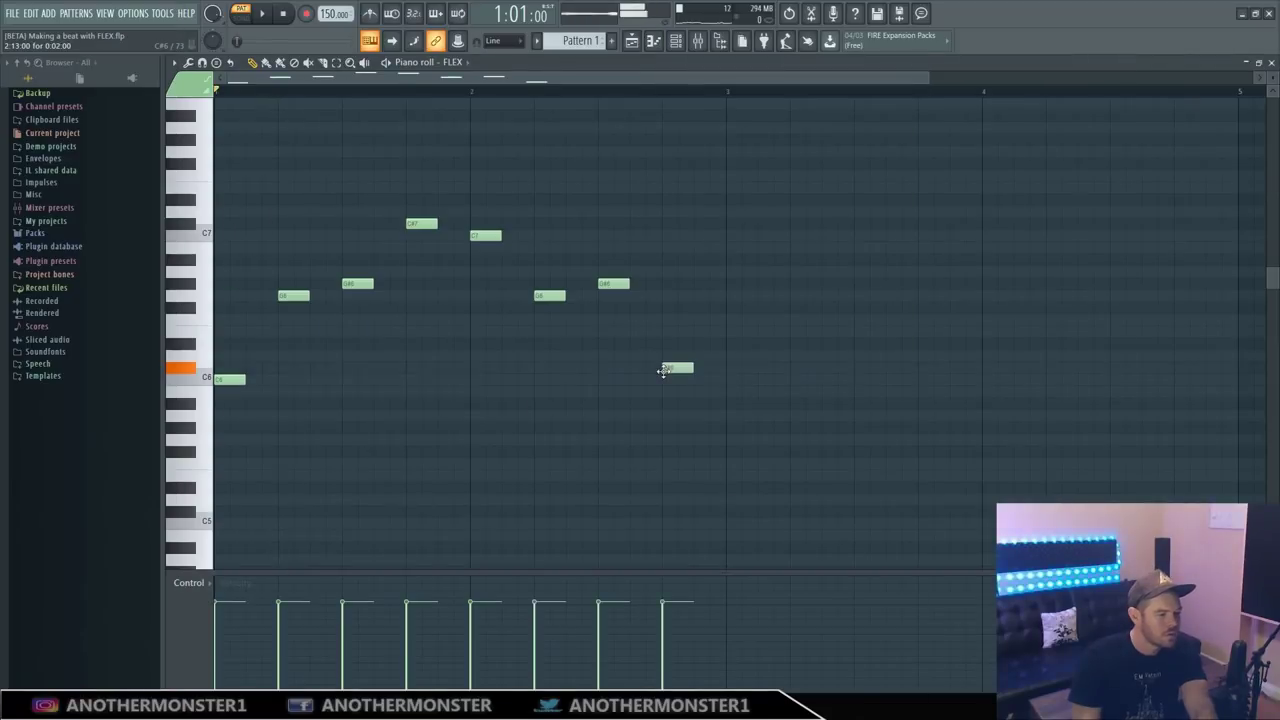
key(space)
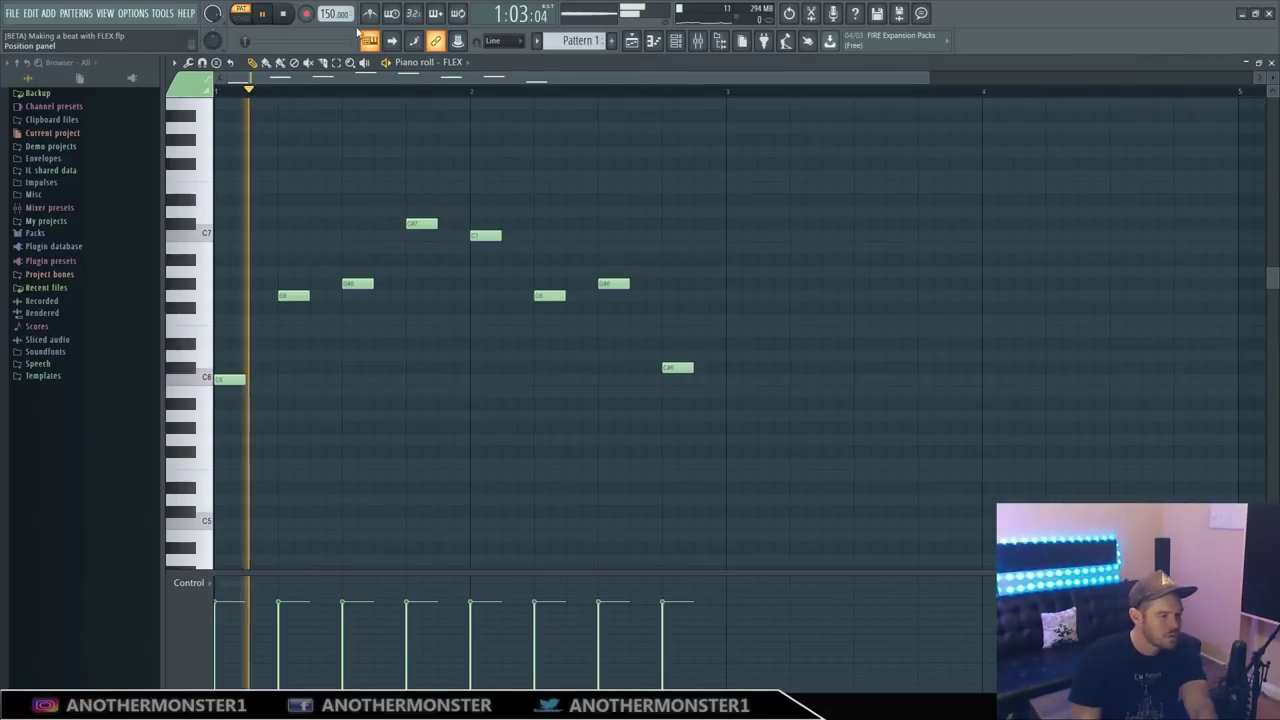
click(285, 14)
Select six melody notes, replay them, and lengthen the G6 note
scroll(283, 146, down, 4)
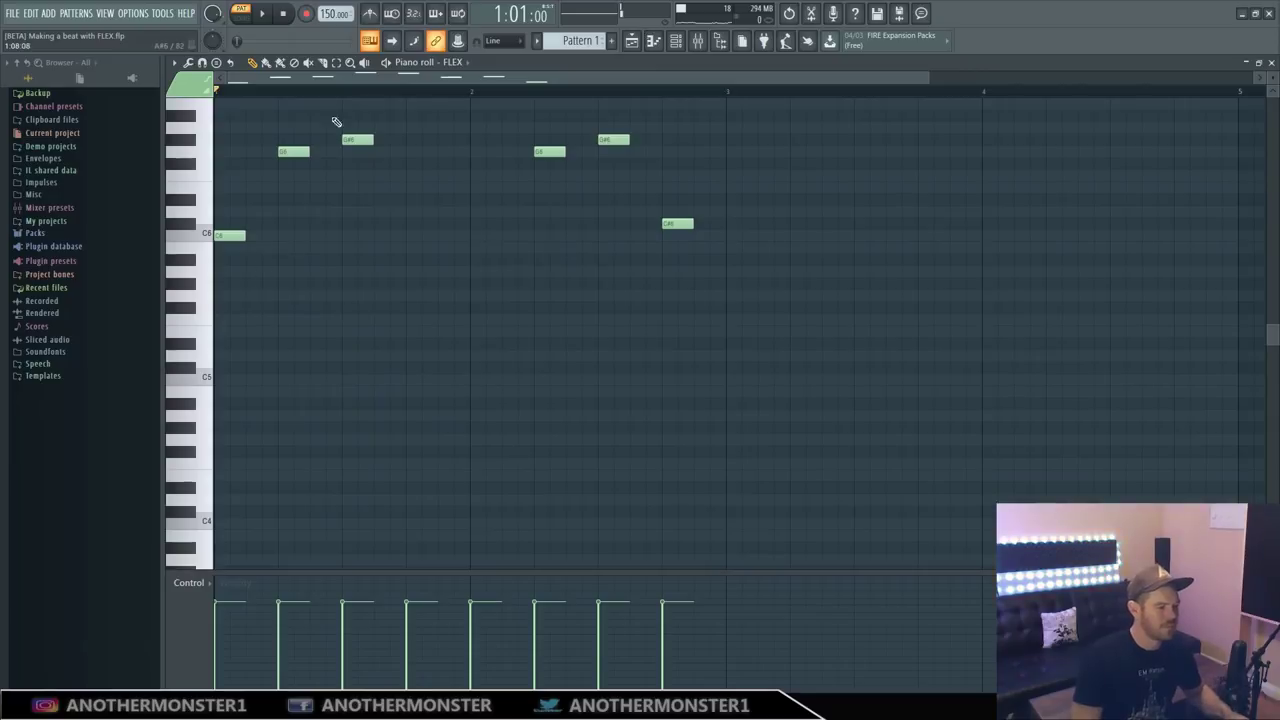
scroll(336, 121, up, 4)
drag(217, 220, 803, 363)
key(space)
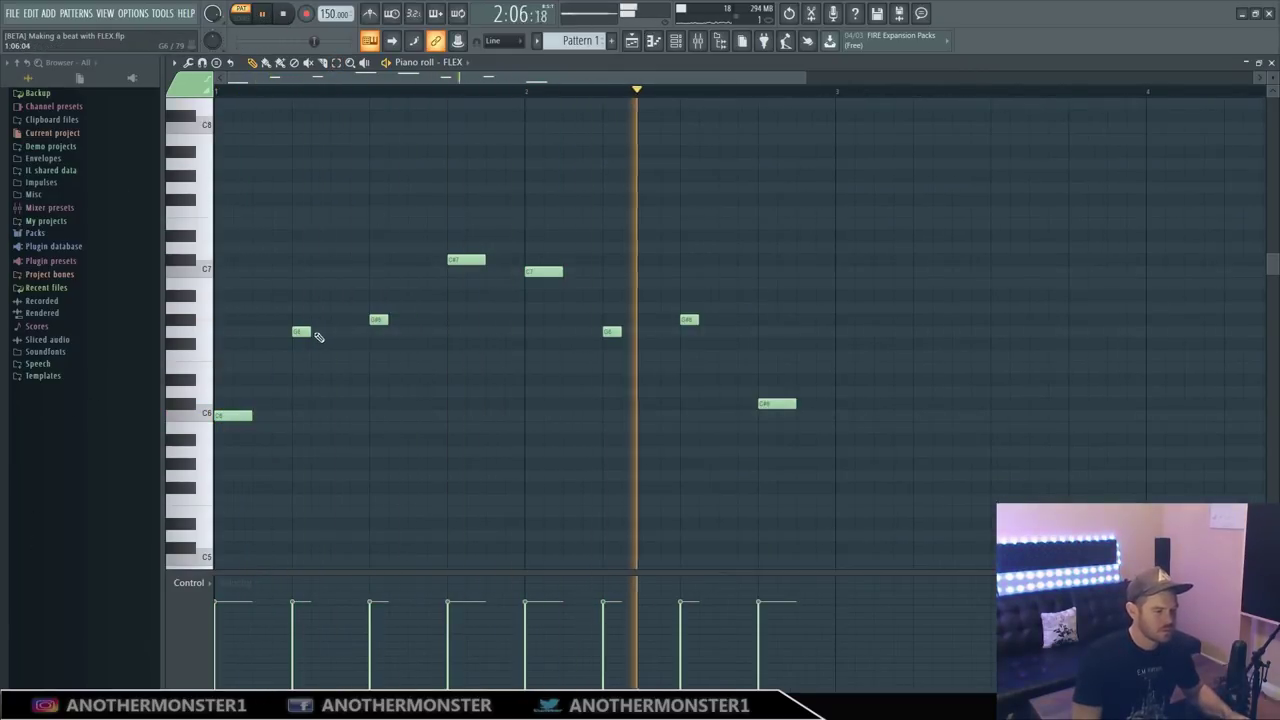
drag(310, 331, 330, 331)
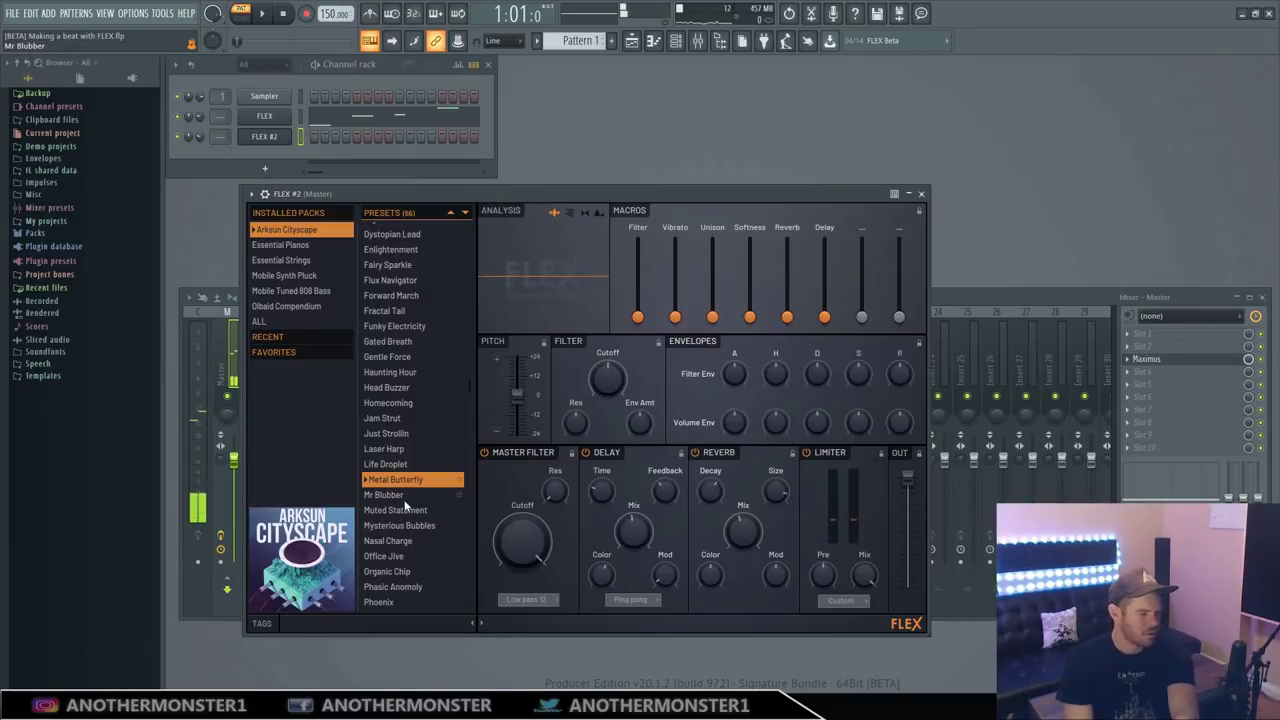
On FLEX #2, keep Unison at zero, set Softness full, Reverb about half, Delay near full
key(b)
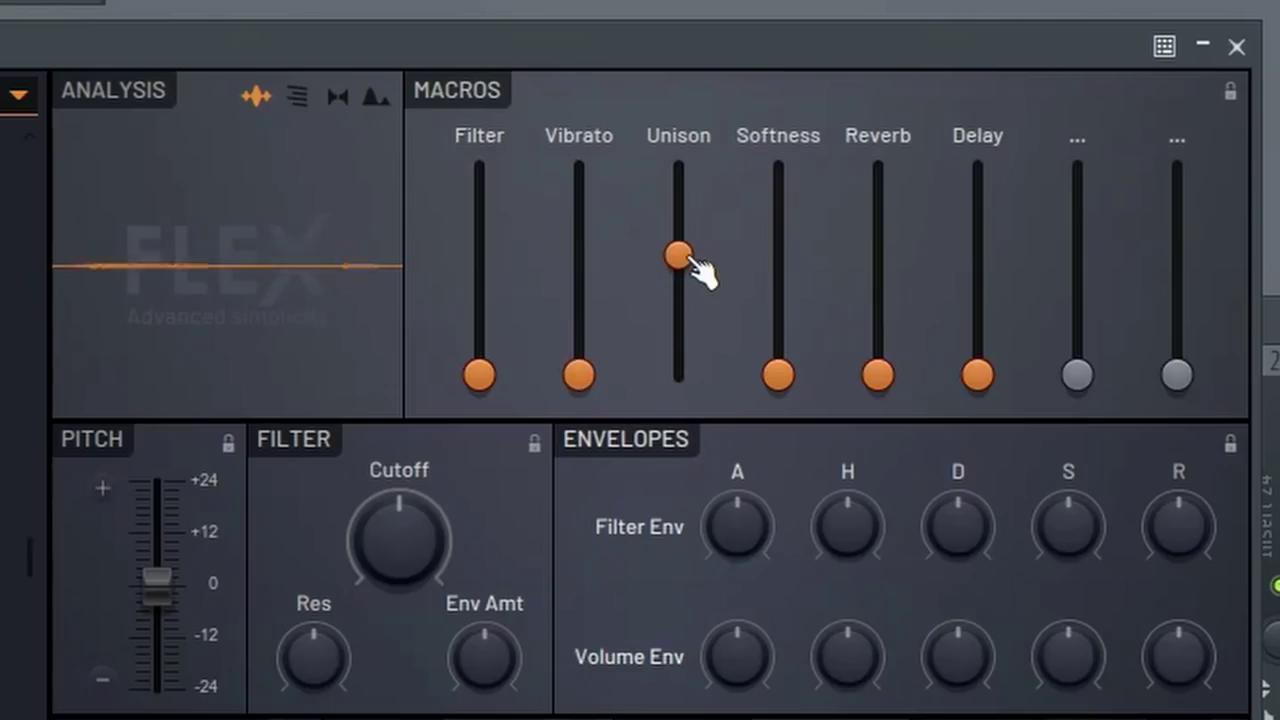
drag(689, 258, 689, 377)
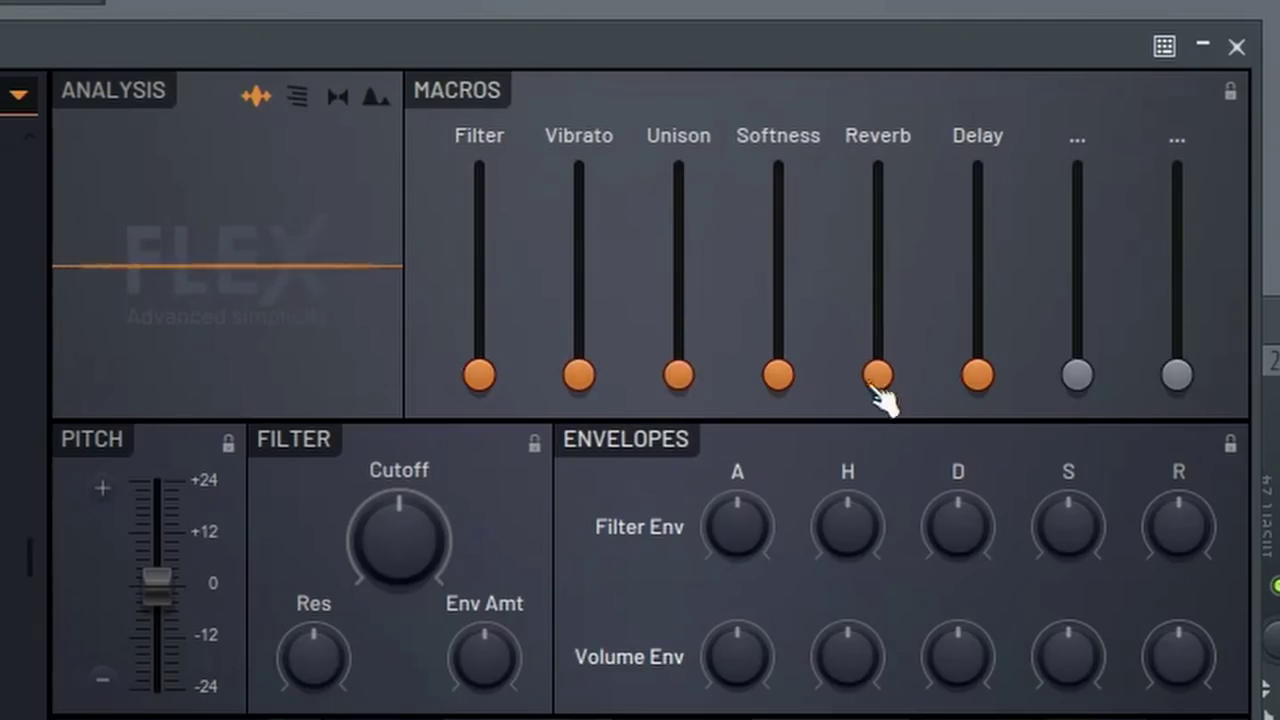
drag(778, 375, 778, 168)
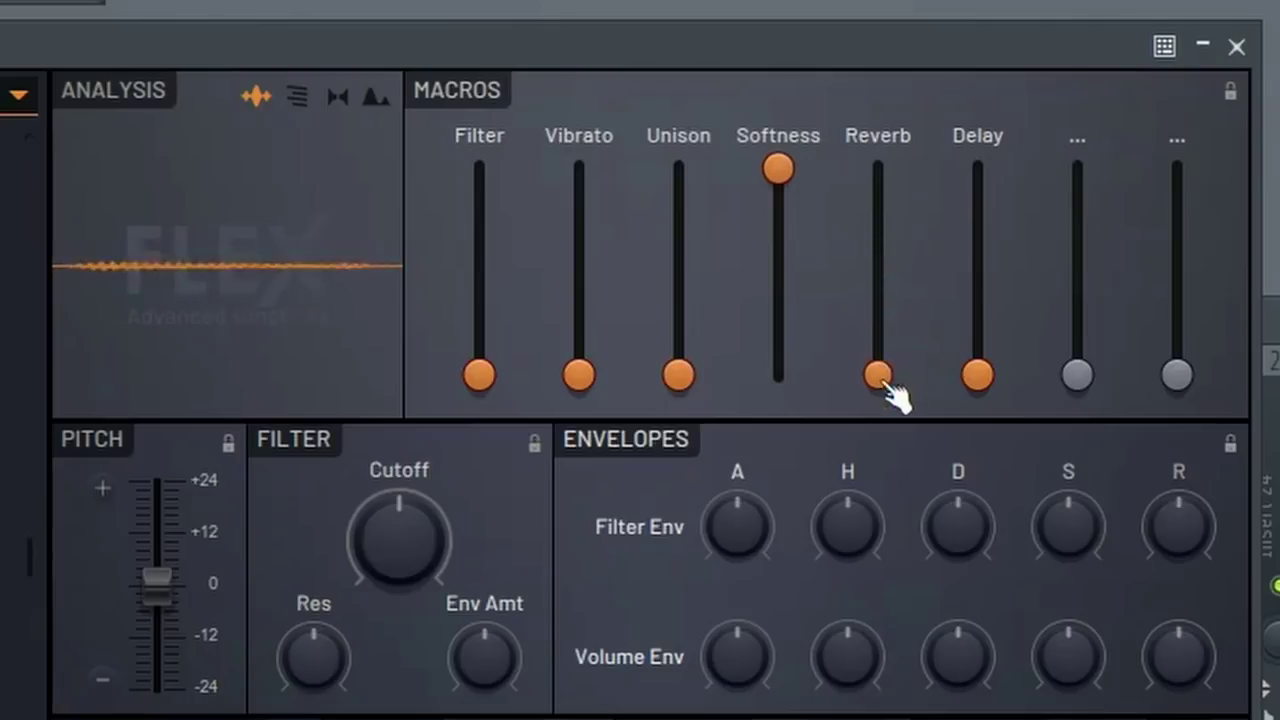
drag(878, 375, 878, 260)
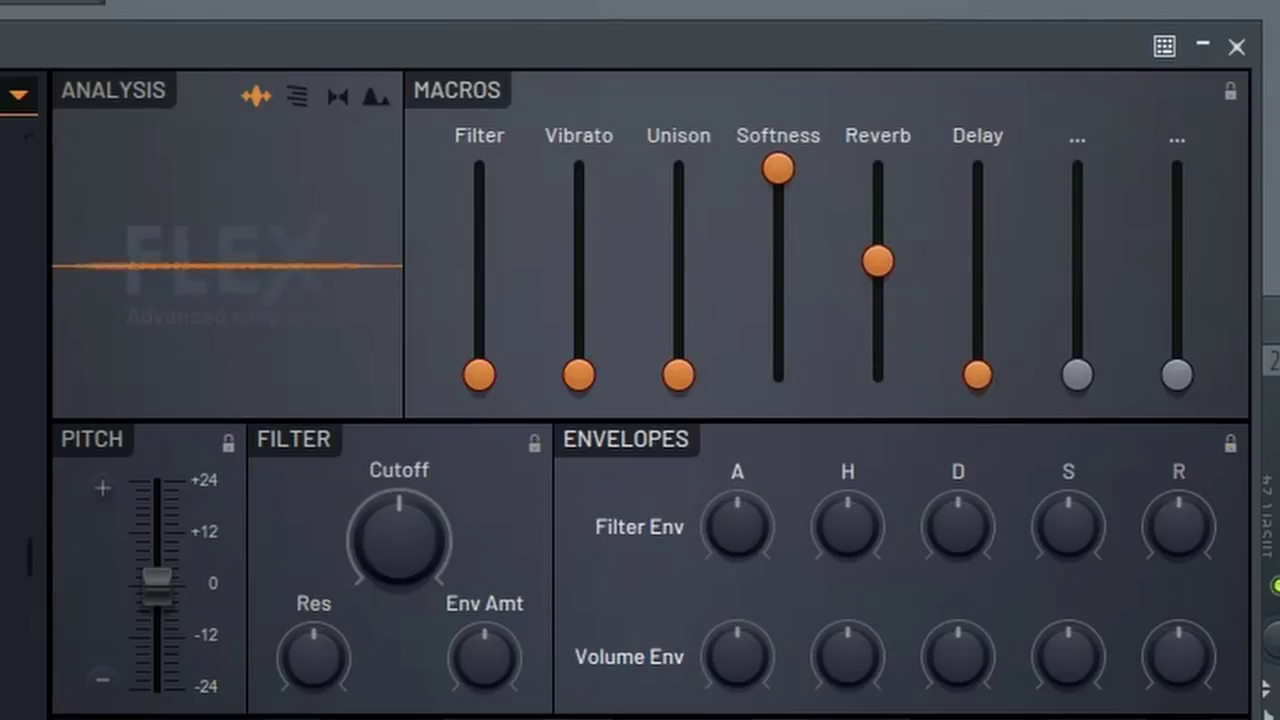
drag(978, 375, 978, 195)
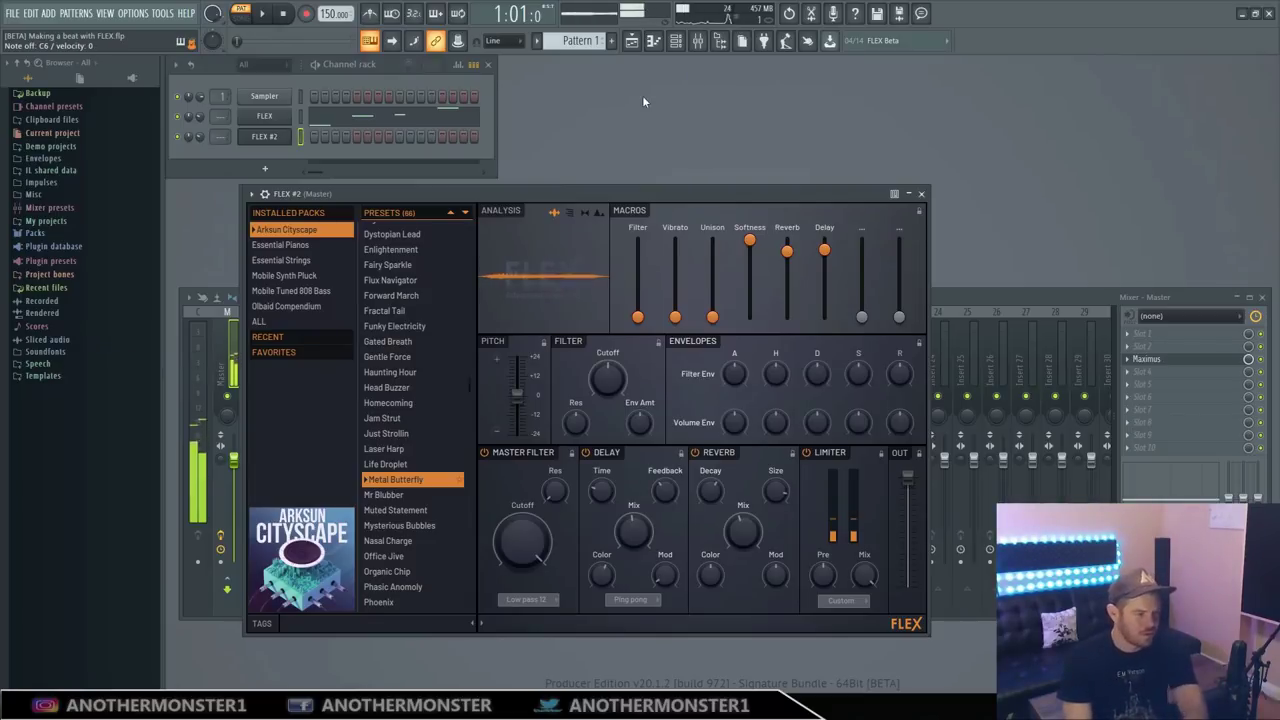
Open FLEX #2's piano roll and play back its new notes
right_click(262, 140)
click(315, 138)
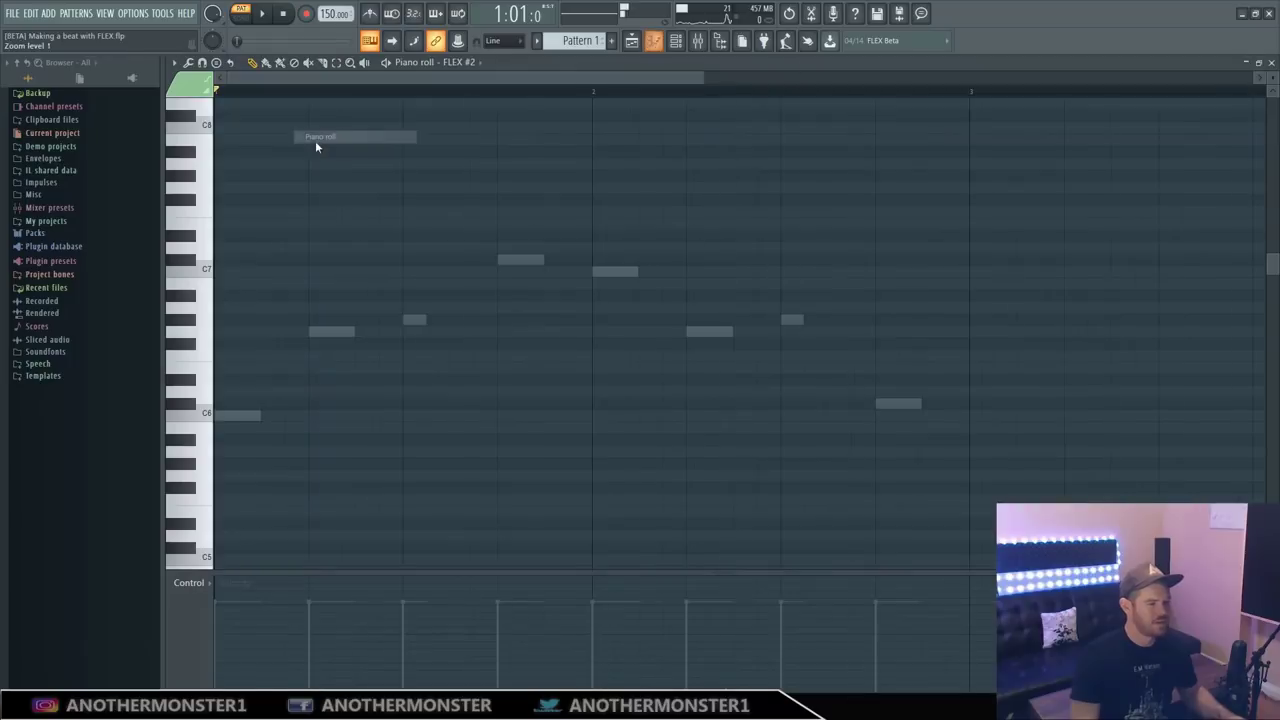
click(271, 14)
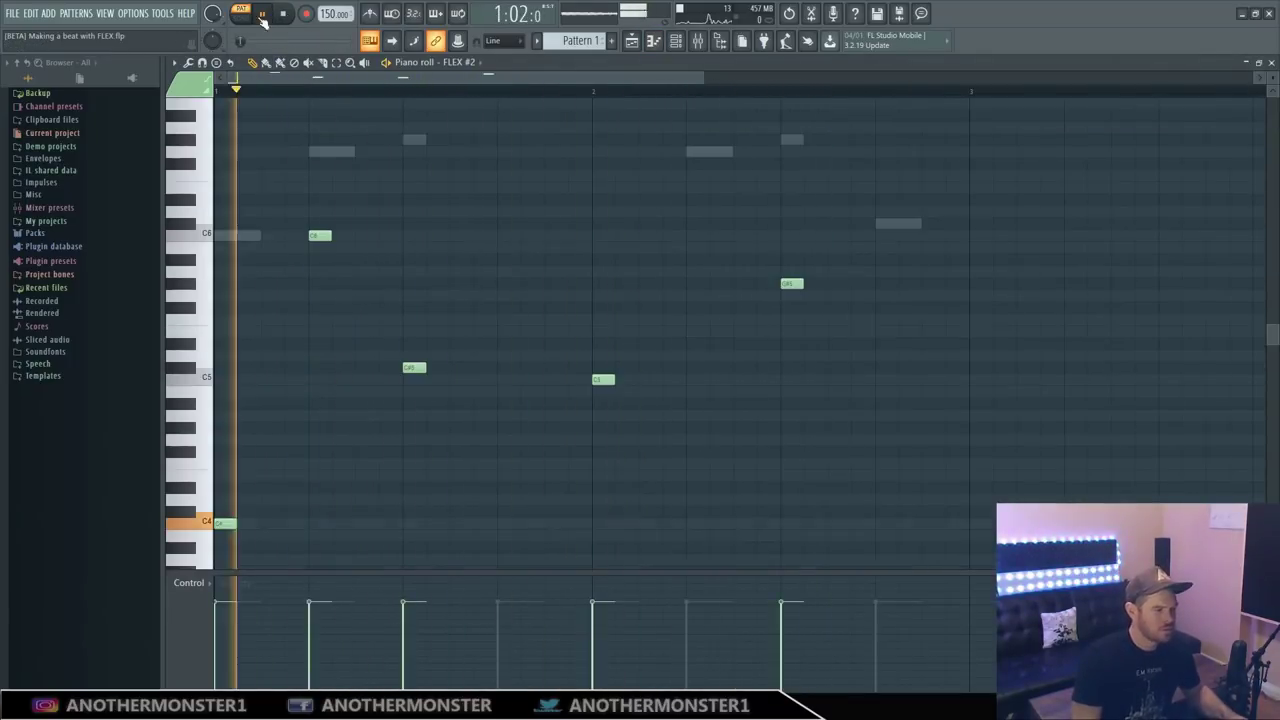
click(285, 14)
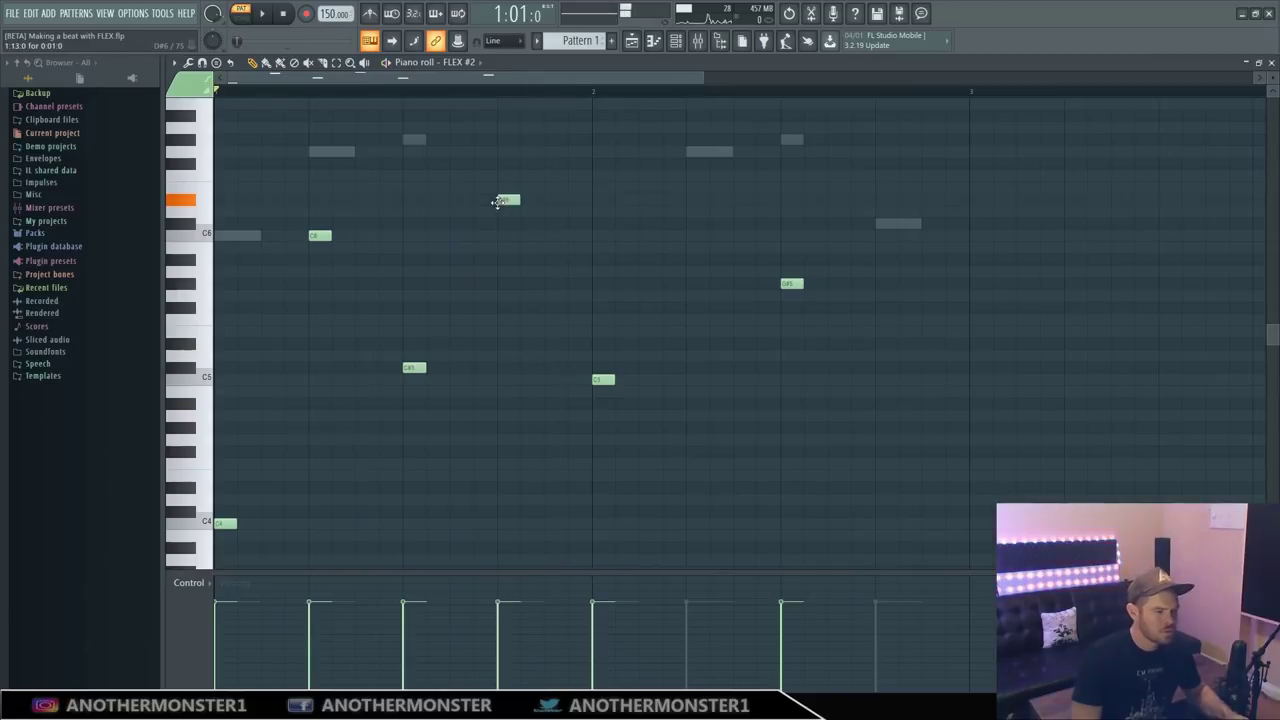
Replay the pattern, then replace a note near the end with one a step higher
click(266, 16)
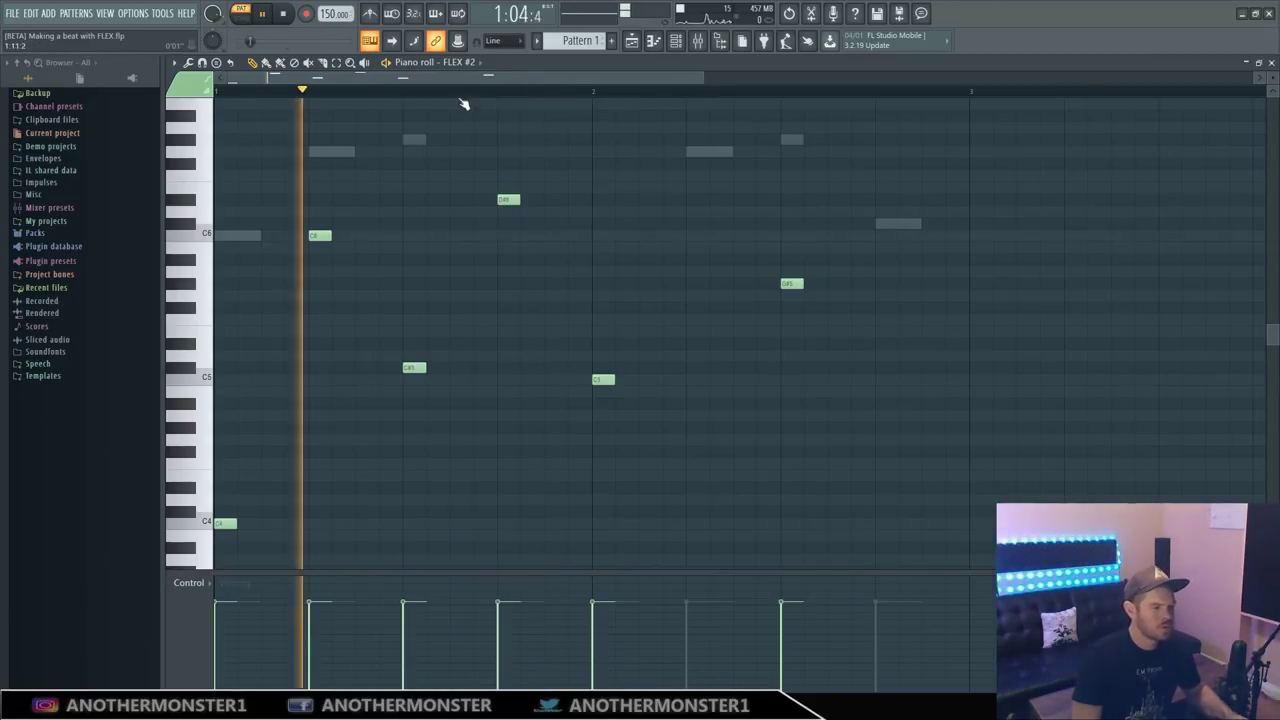
scroll(474, 214, up, 2)
key(space)
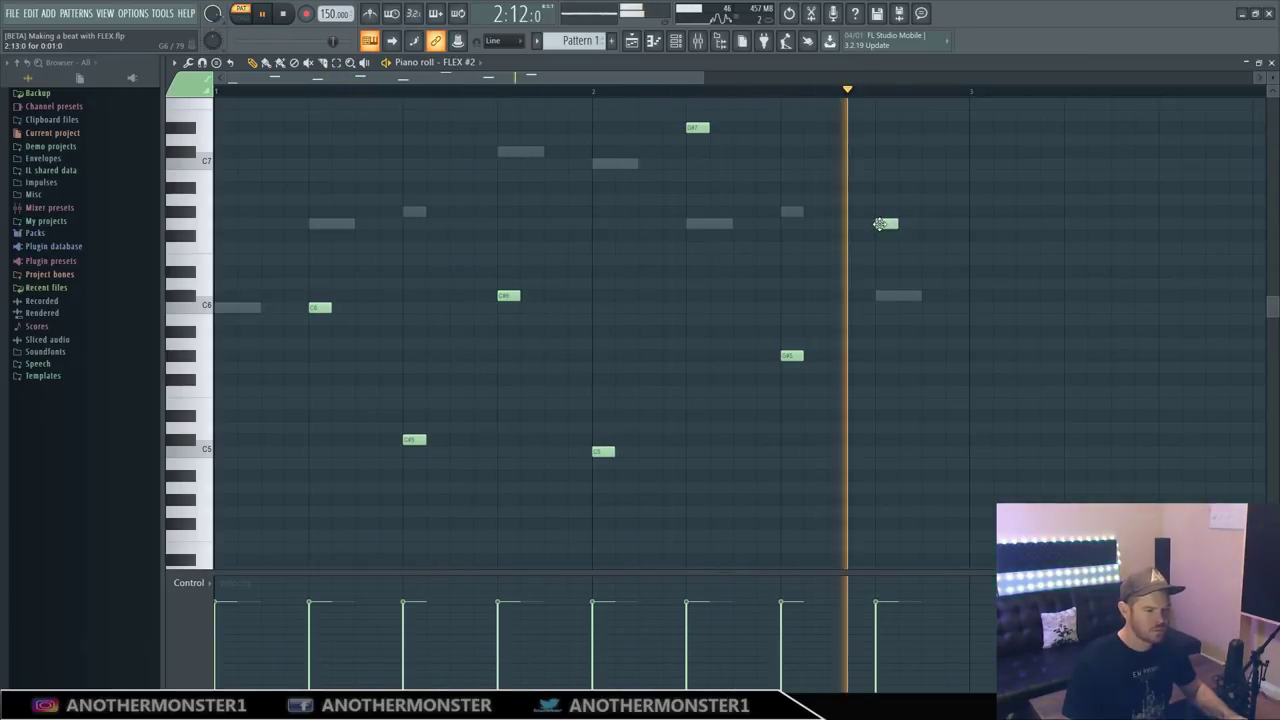
right_click(884, 224)
click(886, 212)
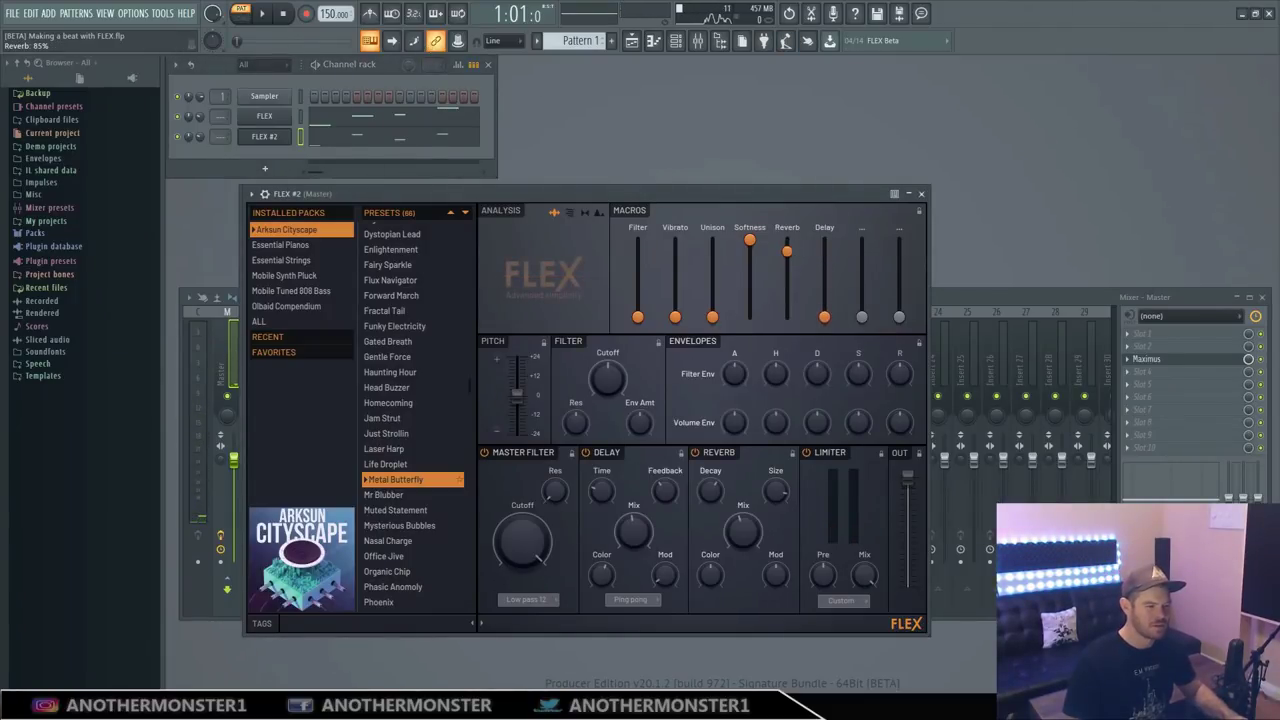
Open FLEX #2's mixer insert and load Fruity Reeverb 2 into the first slot
key(space)
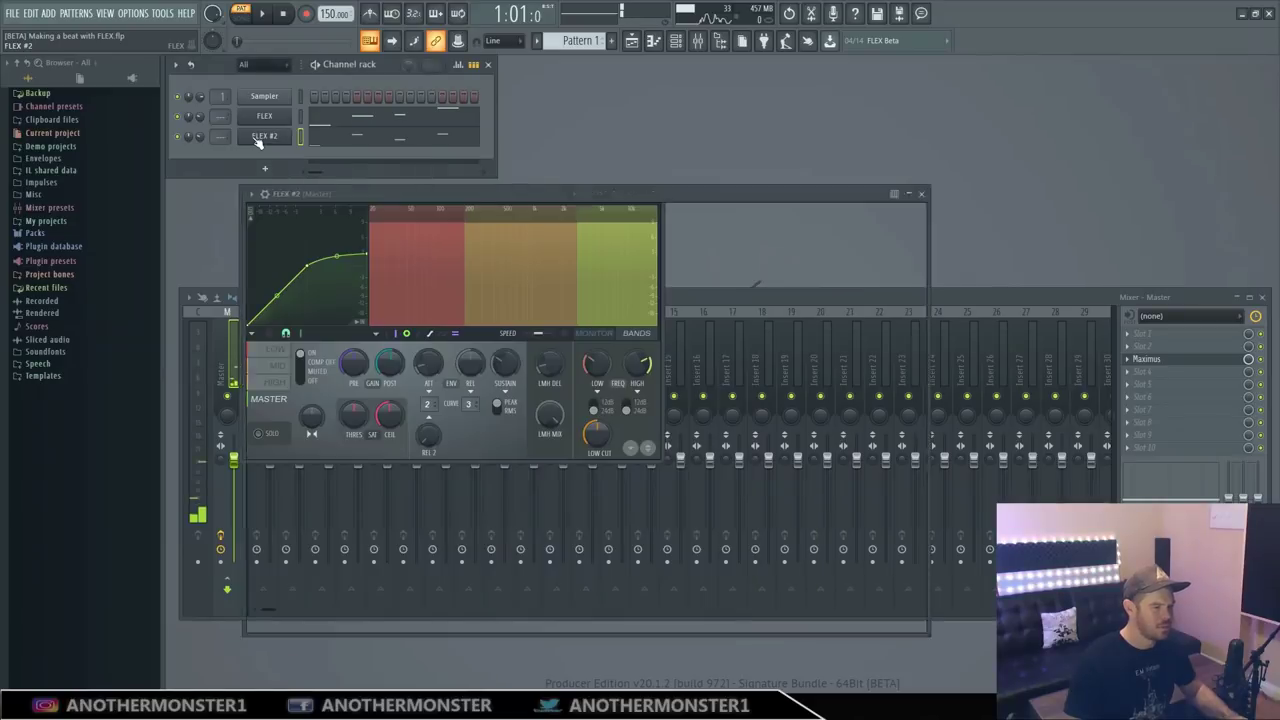
click(251, 193)
click(455, 239)
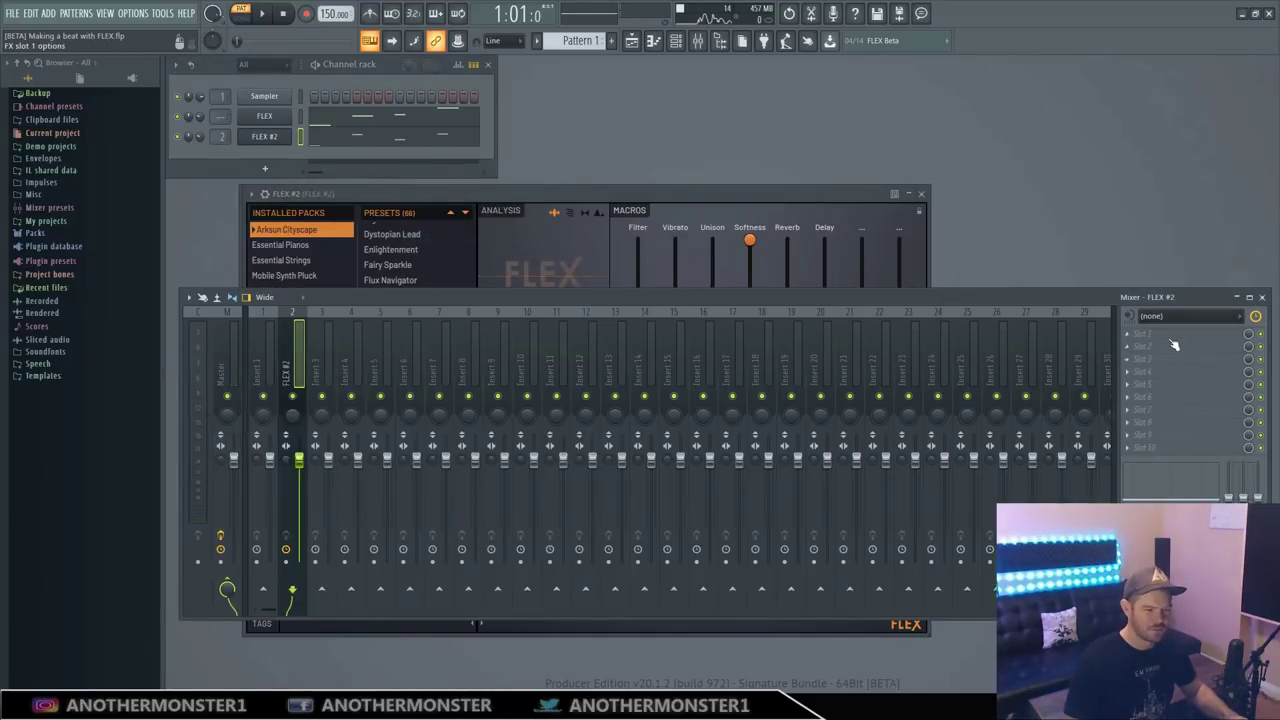
click(1174, 340)
mouse_move(1170, 347)
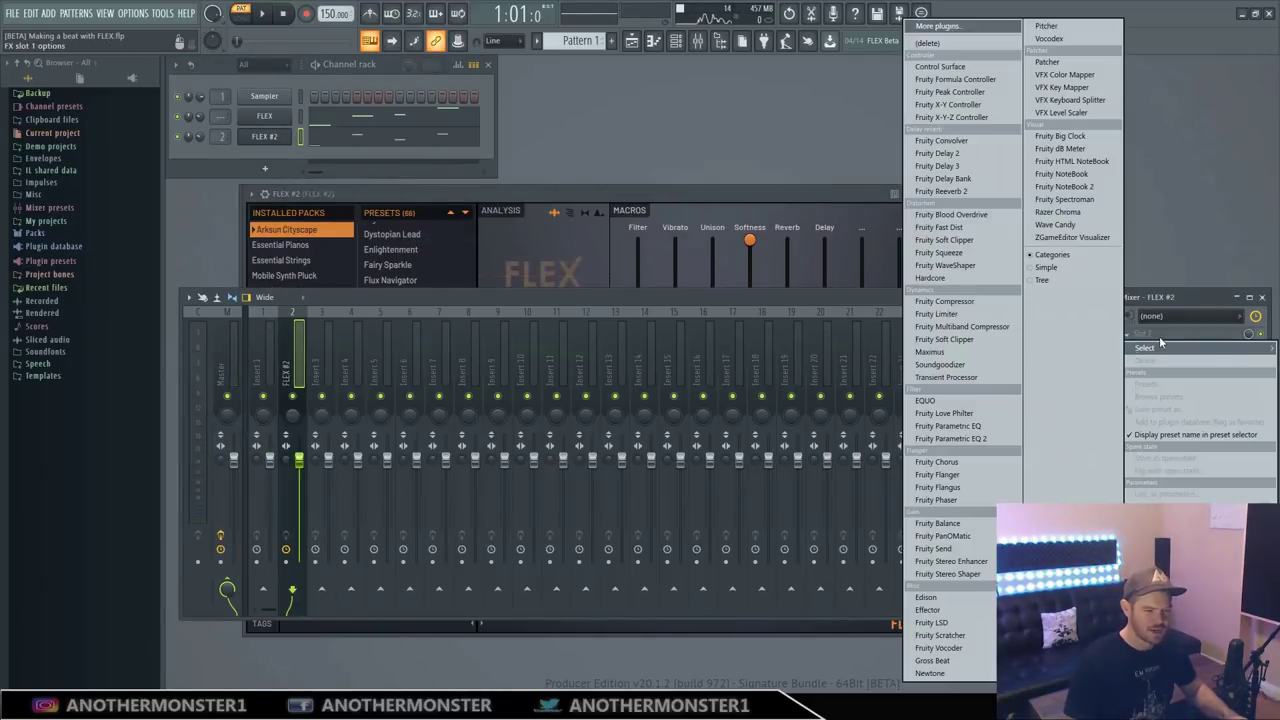
click(955, 191)
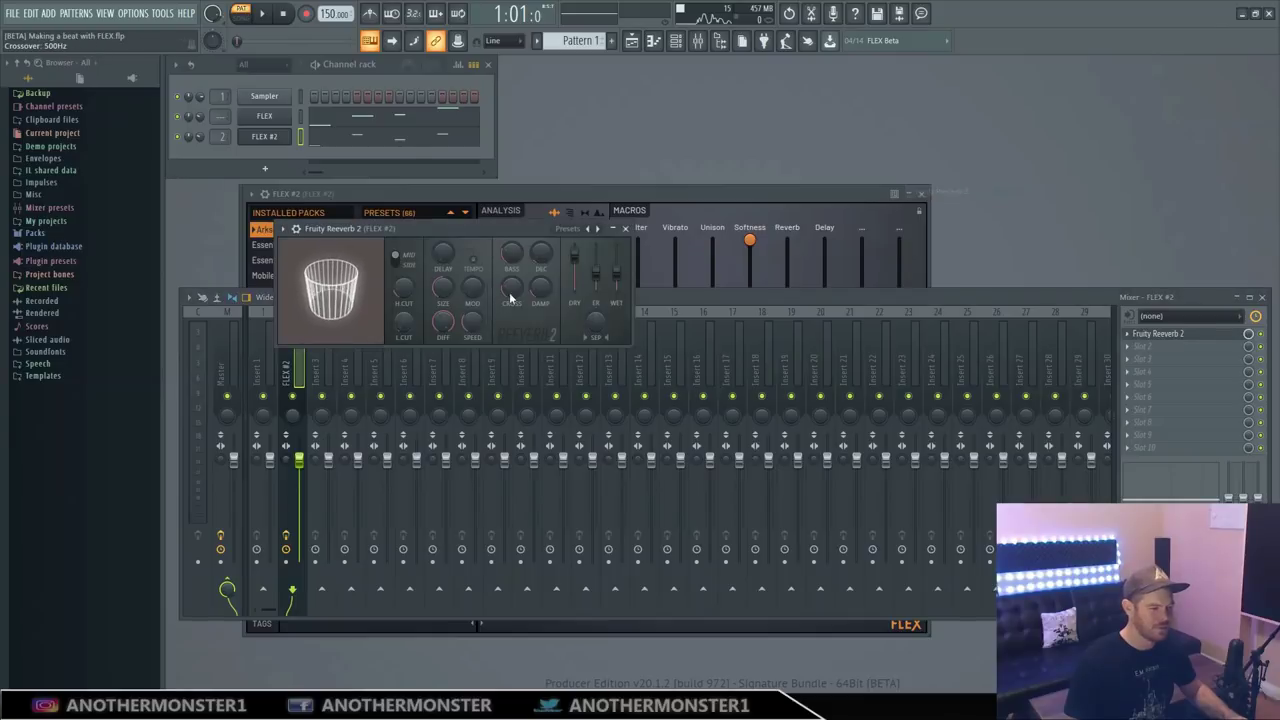
Load Fruity Delay 2 into the insert's second slot
key(space)
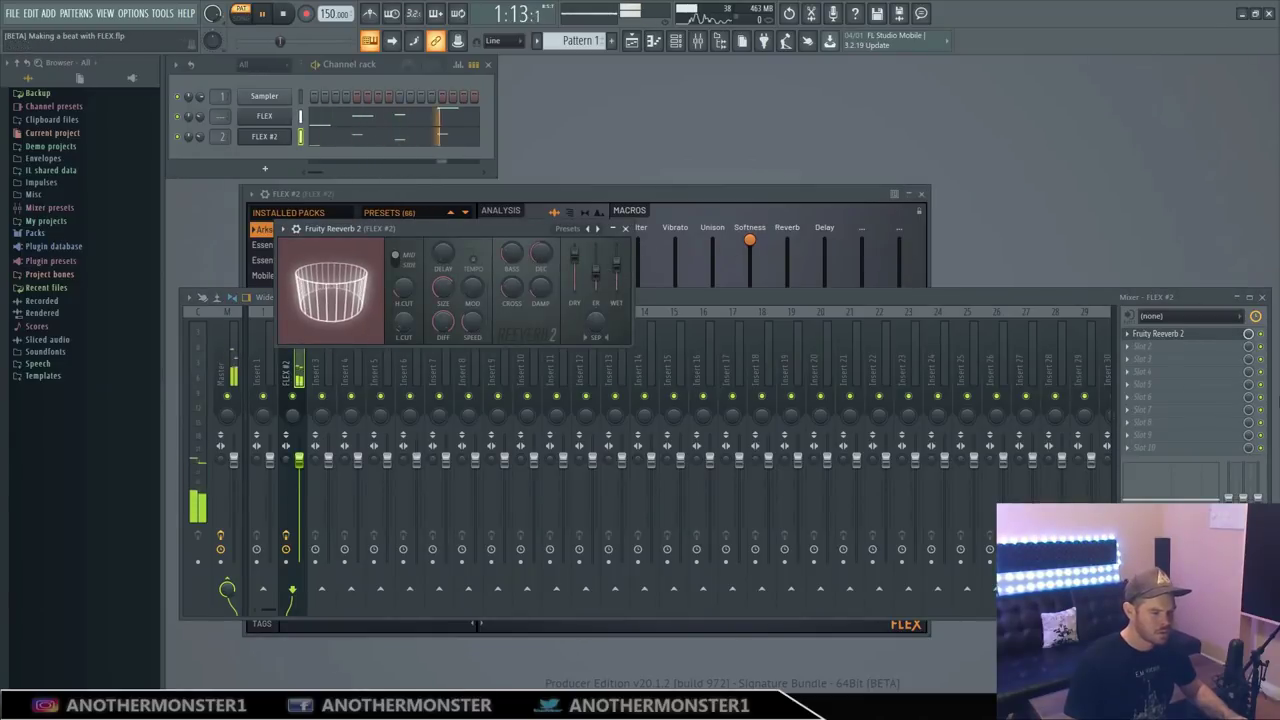
click(1153, 356)
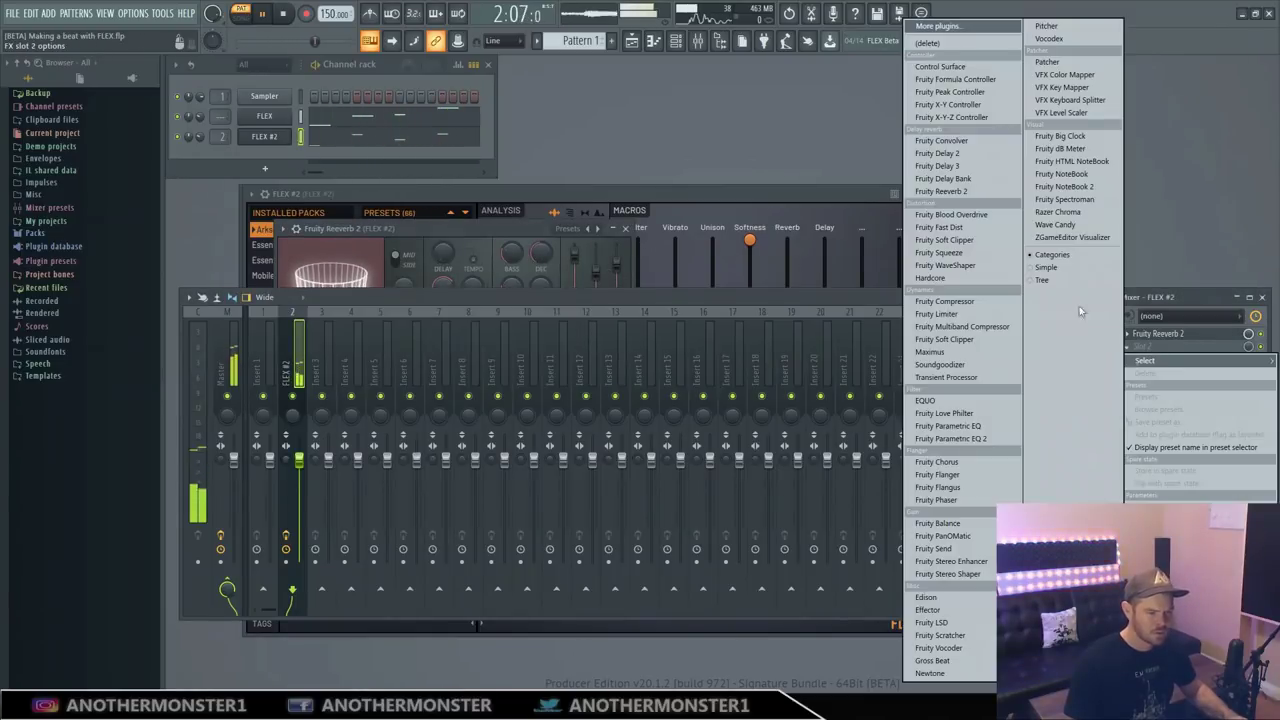
click(938, 153)
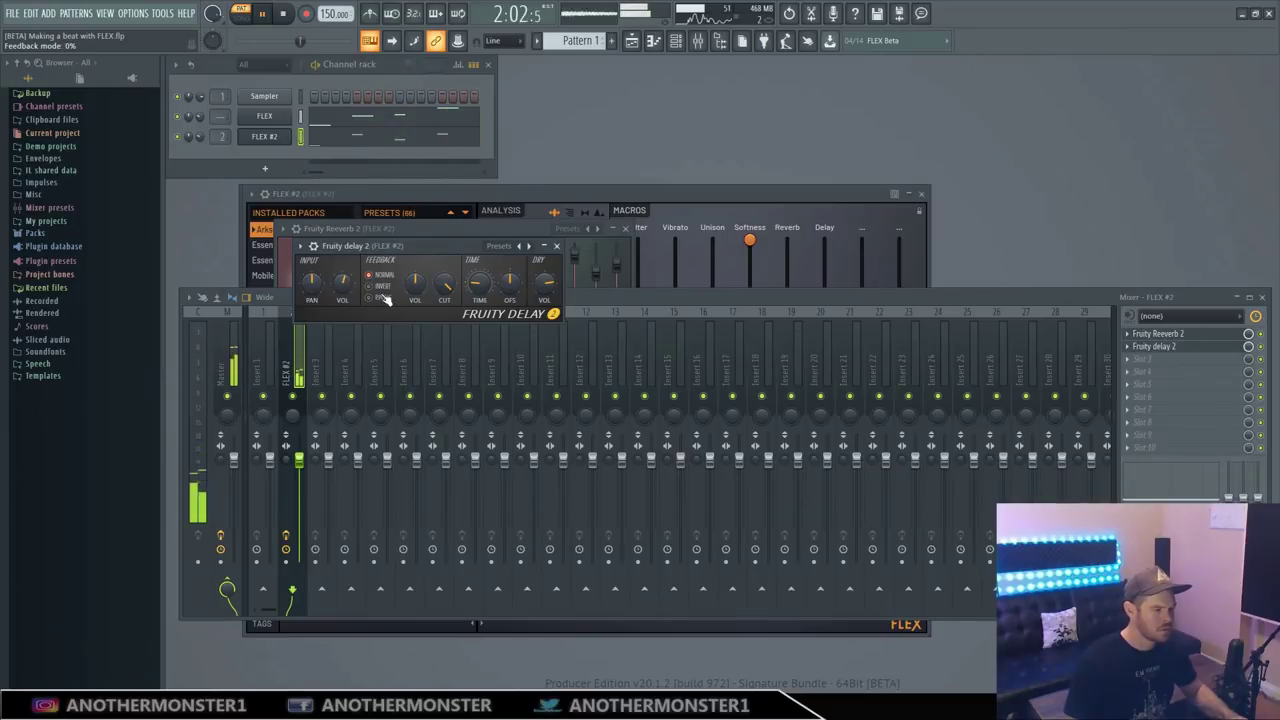
Bring up the playlist and rename Track 1 to LEAD 1
key(space)
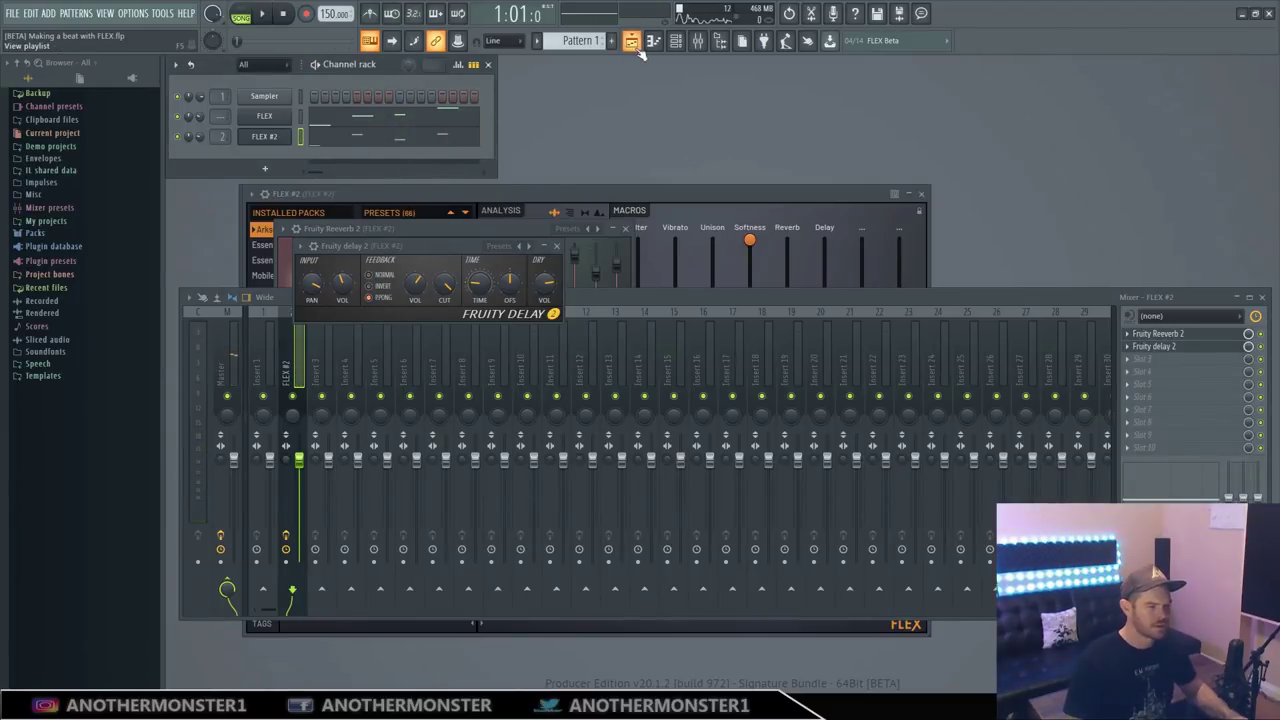
click(631, 41)
drag(563, 81, 545, 81)
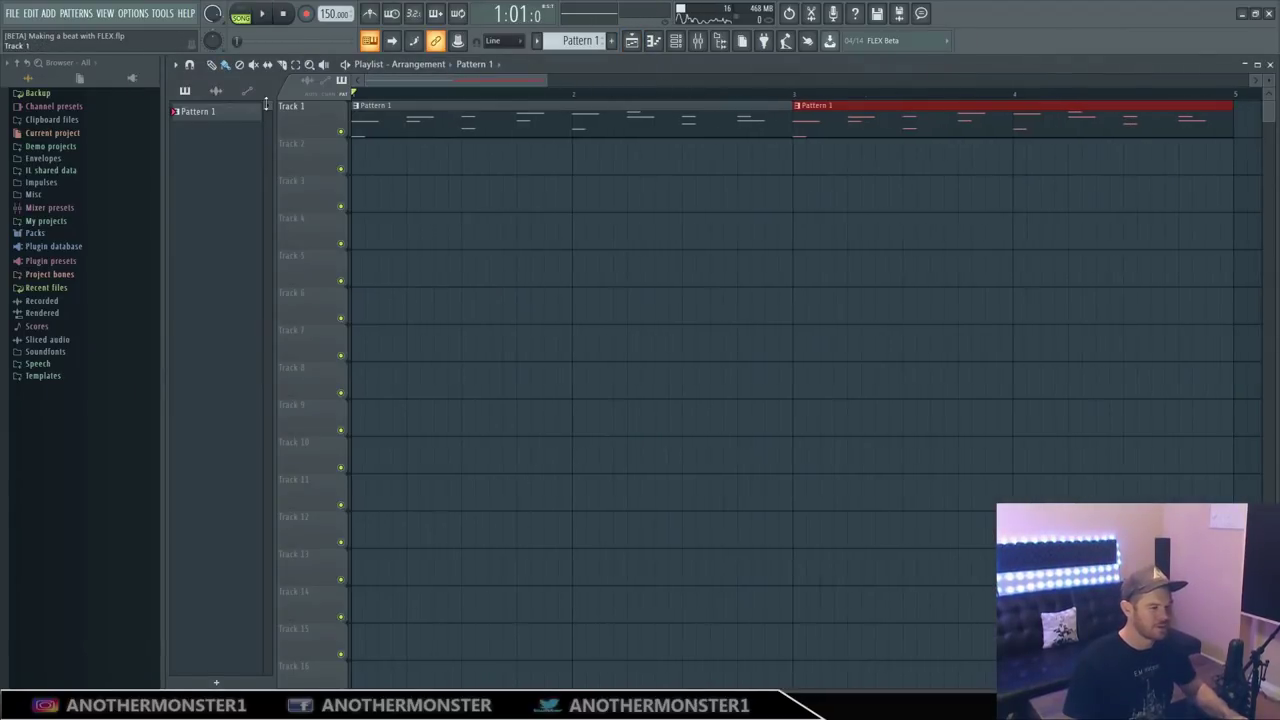
right_click(298, 106)
click(335, 106)
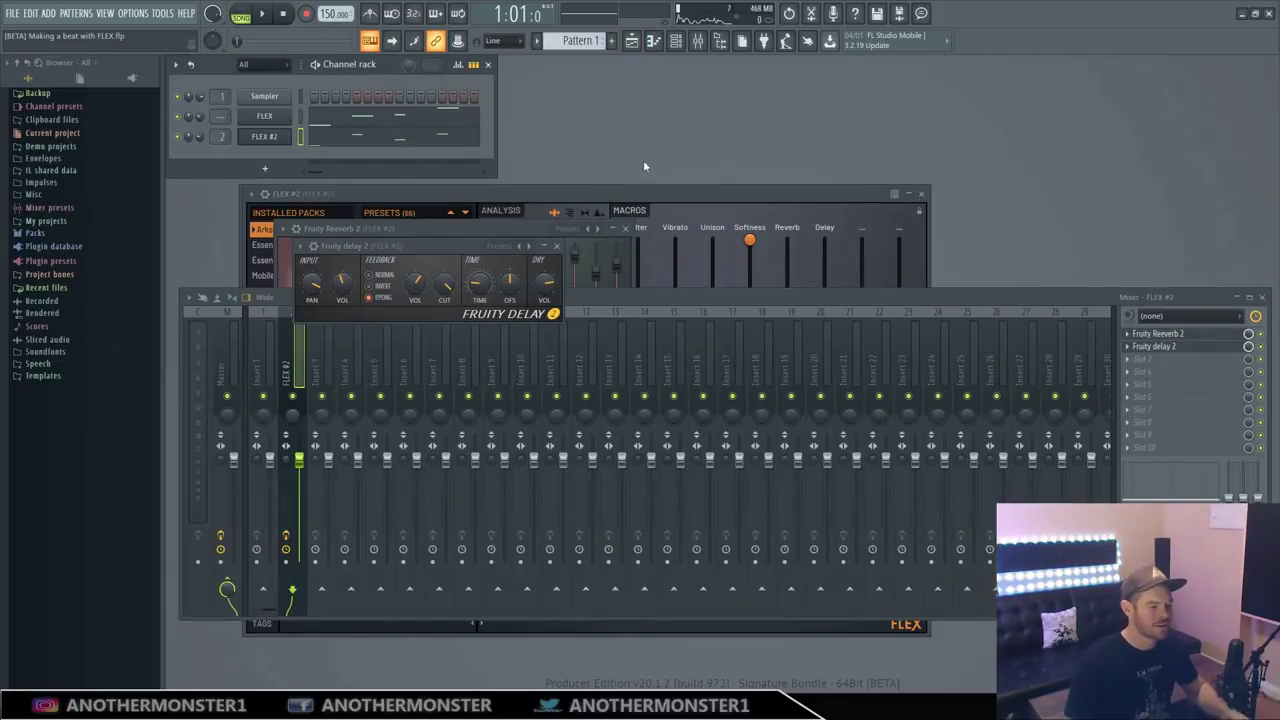
click(640, 203)
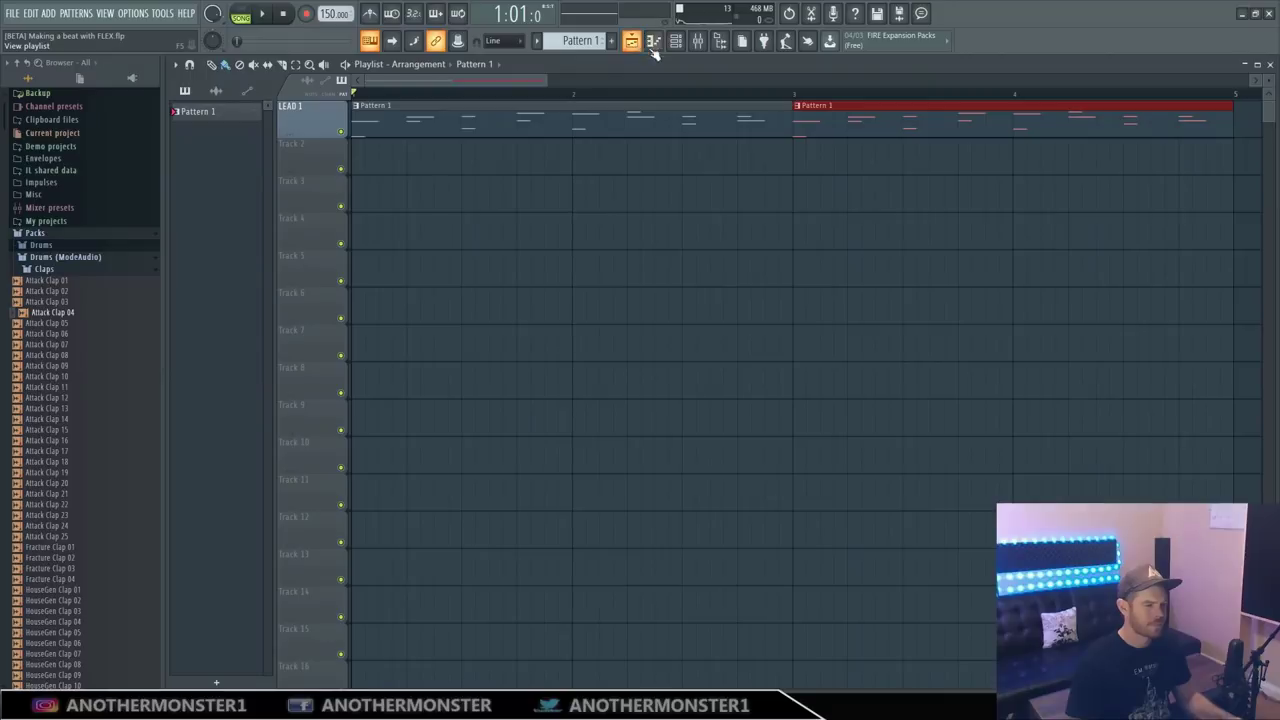
Place Attack Clap 04 on a new CLAP track and check its channel settings
drag(545, 77, 493, 78)
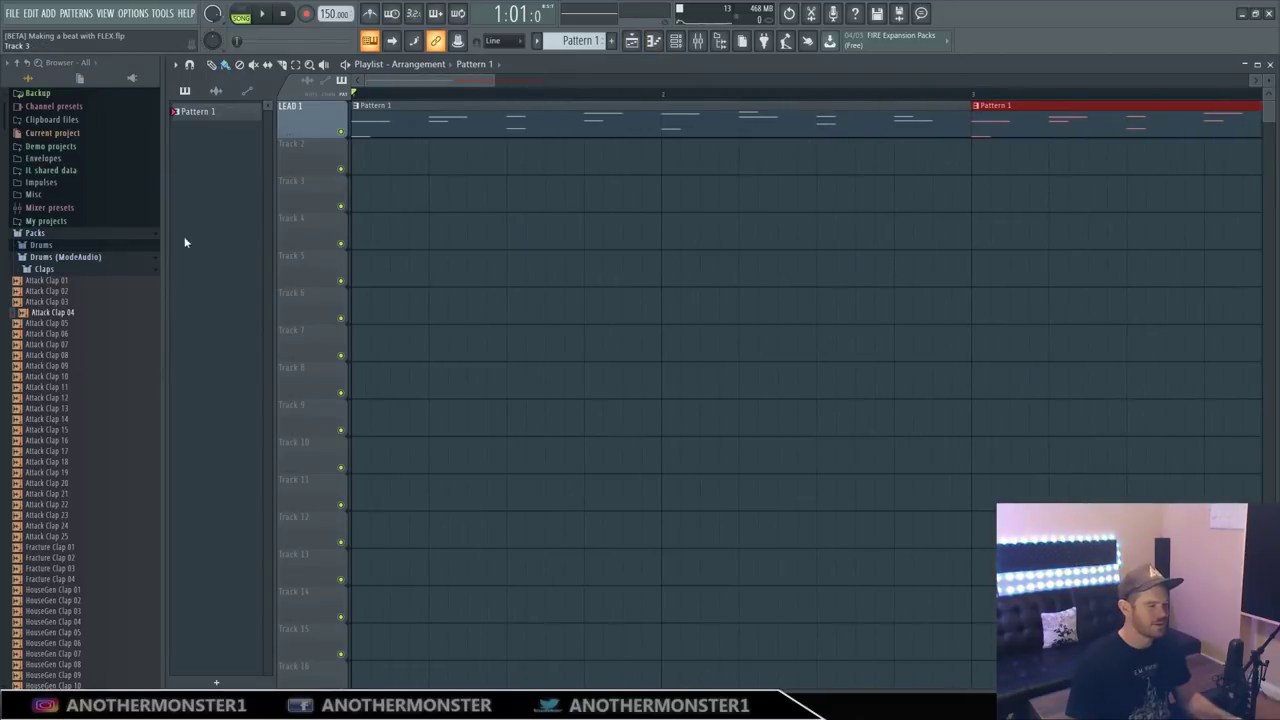
drag(50, 318, 514, 160)
key(space)
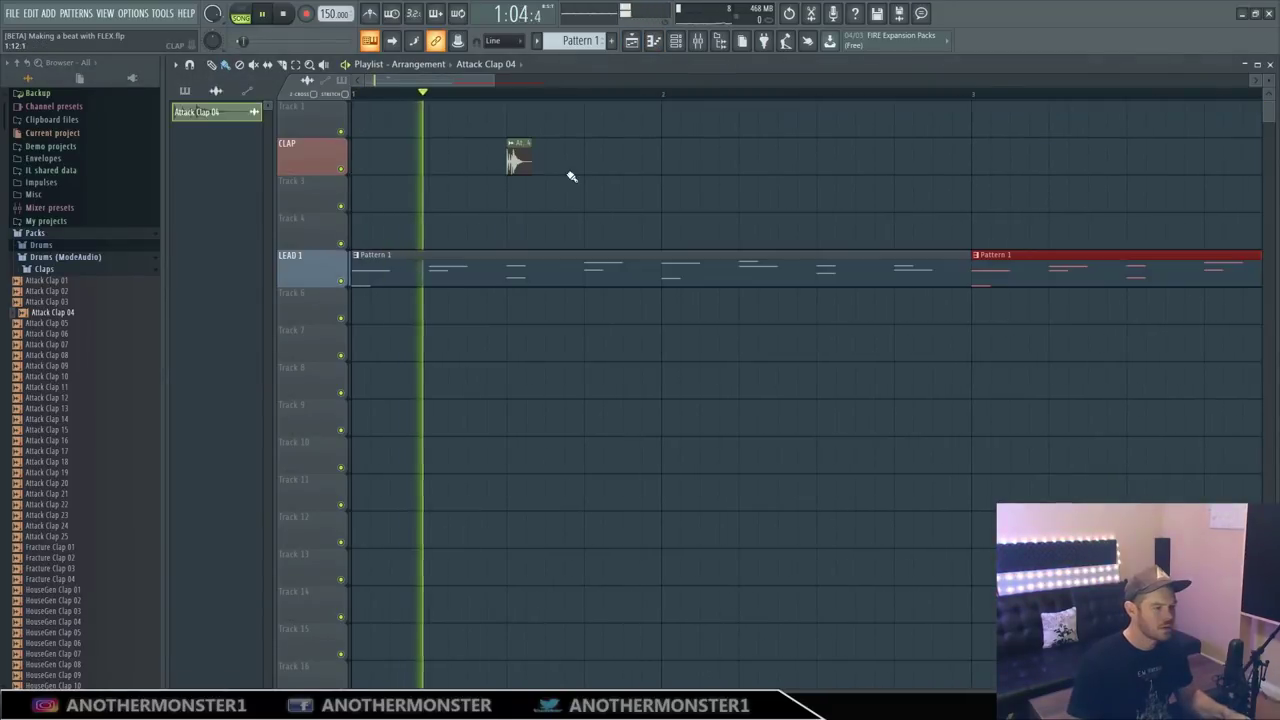
right_click(514, 150)
click(547, 190)
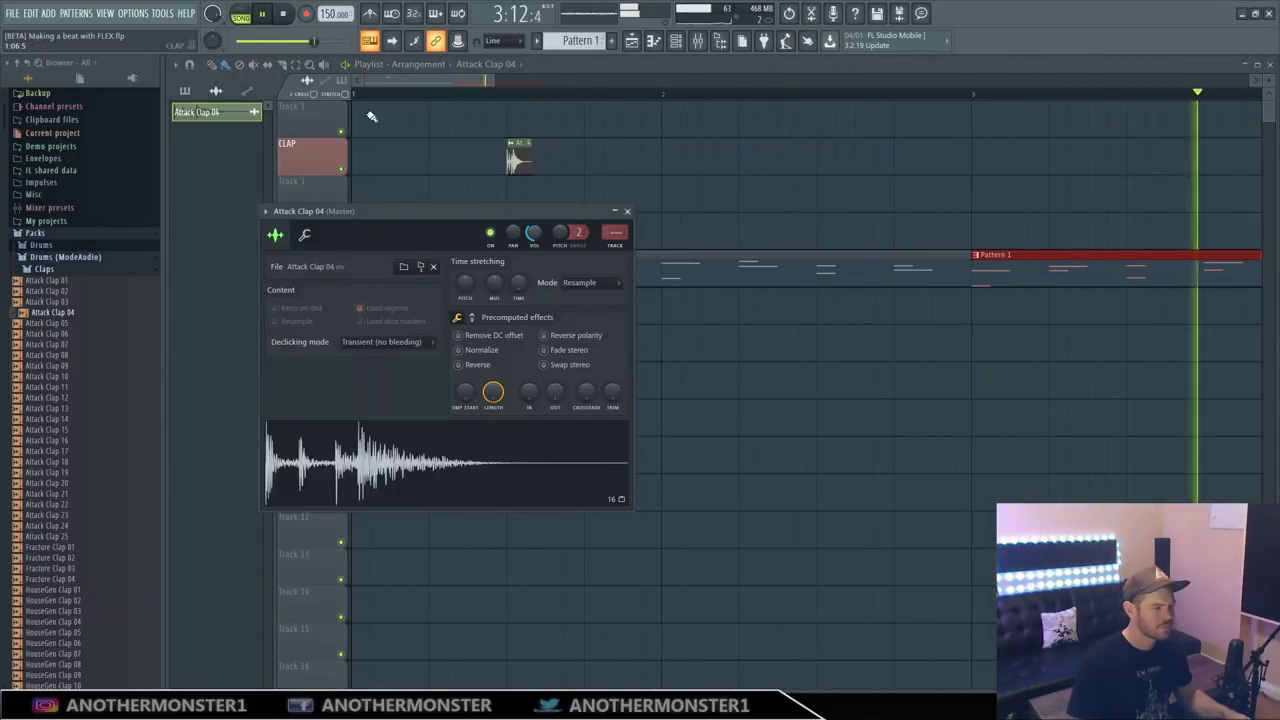
click(442, 64)
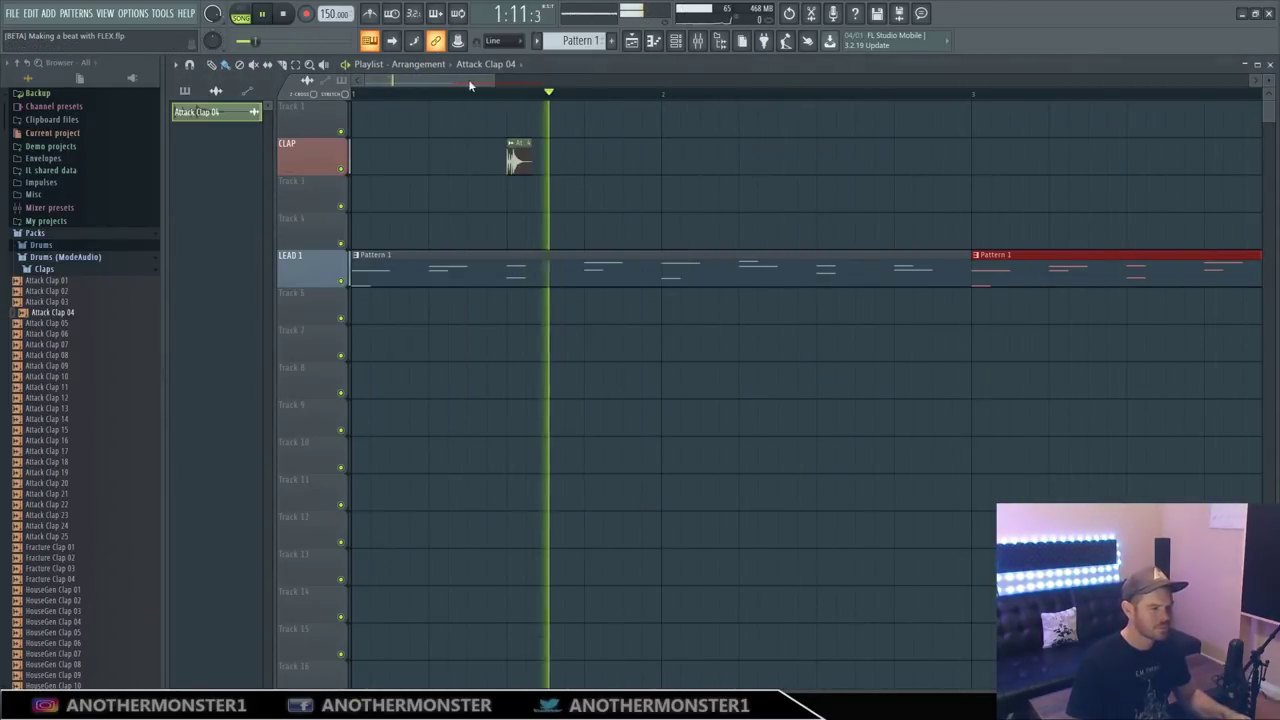
Add more clap hits near bars 2, 3 and 4.5
click(824, 158)
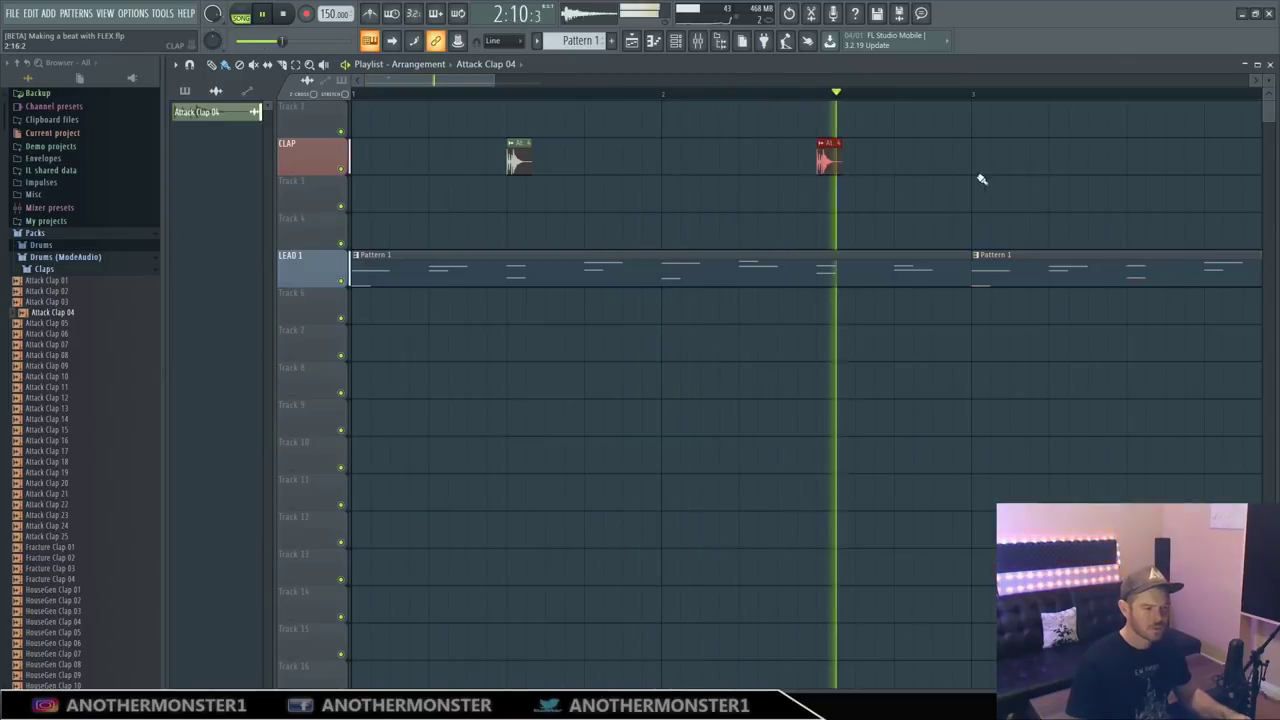
click(1134, 160)
drag(494, 82, 576, 82)
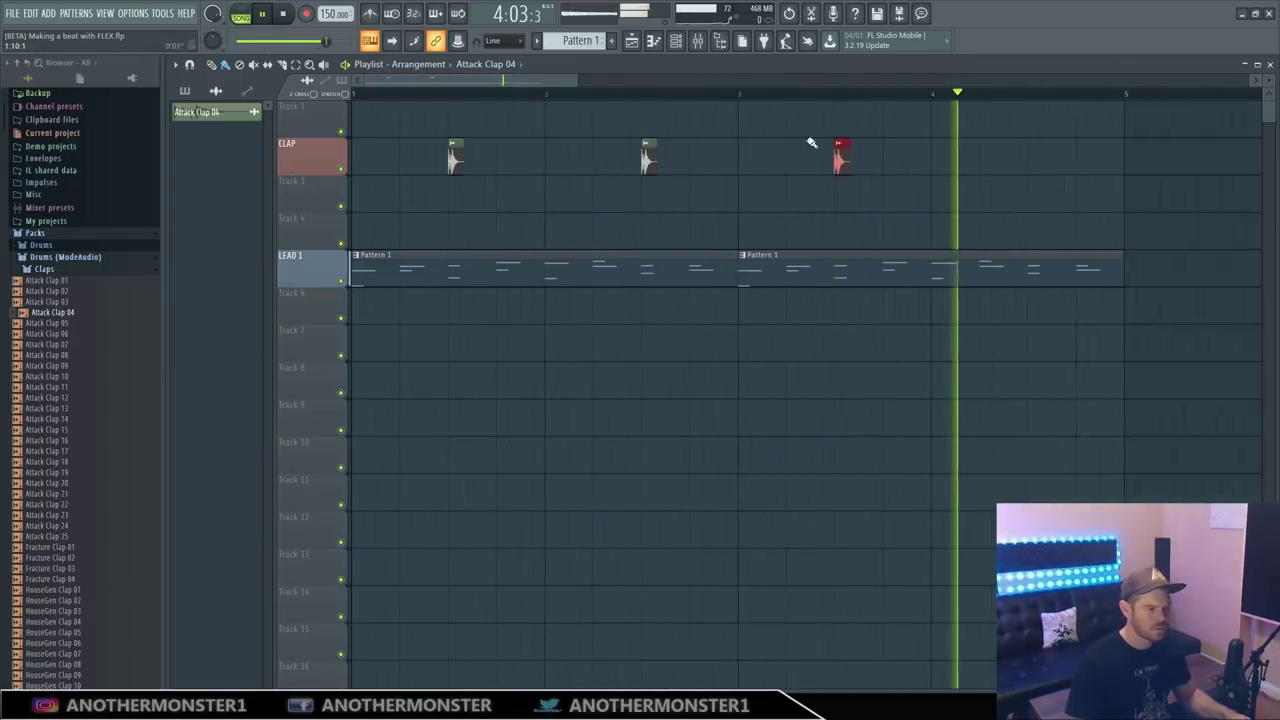
click(1016, 160)
scroll(586, 94, up, 3)
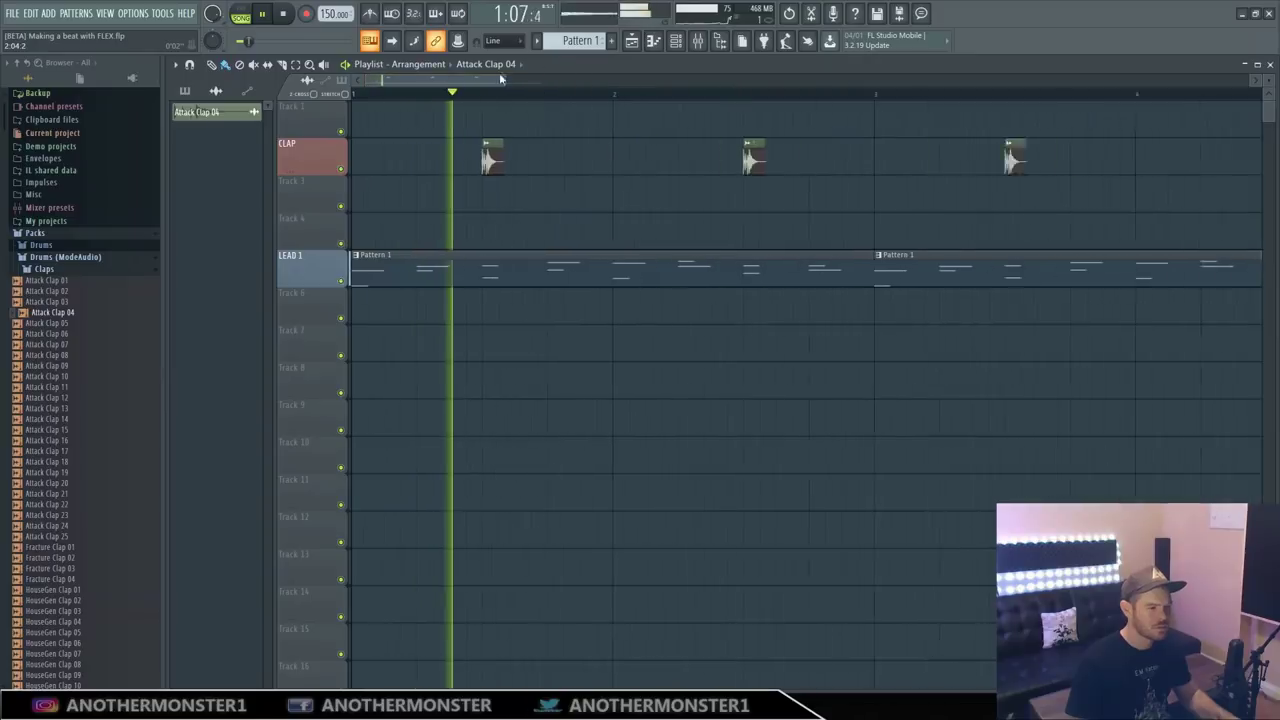
click(284, 14)
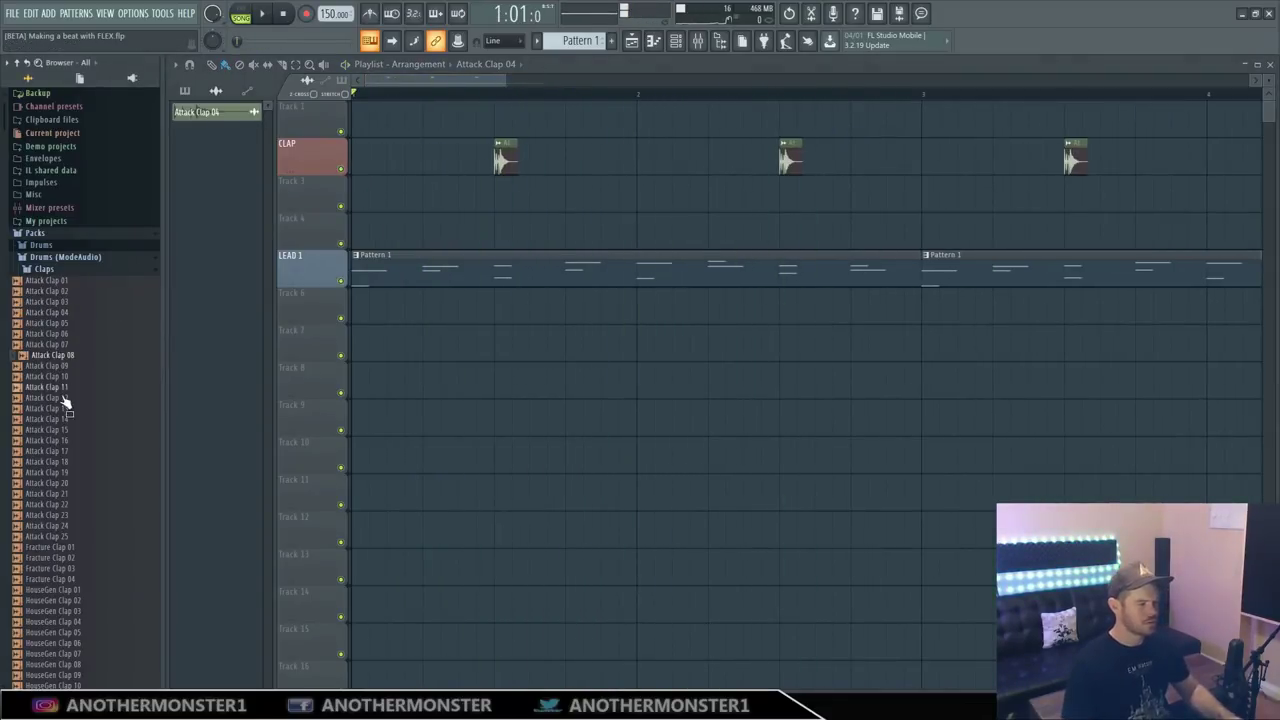
Layer Volt CleanClap 03 clips on Track 3 under each of the four claps
scroll(64, 401, down, 10)
drag(57, 525, 540, 206)
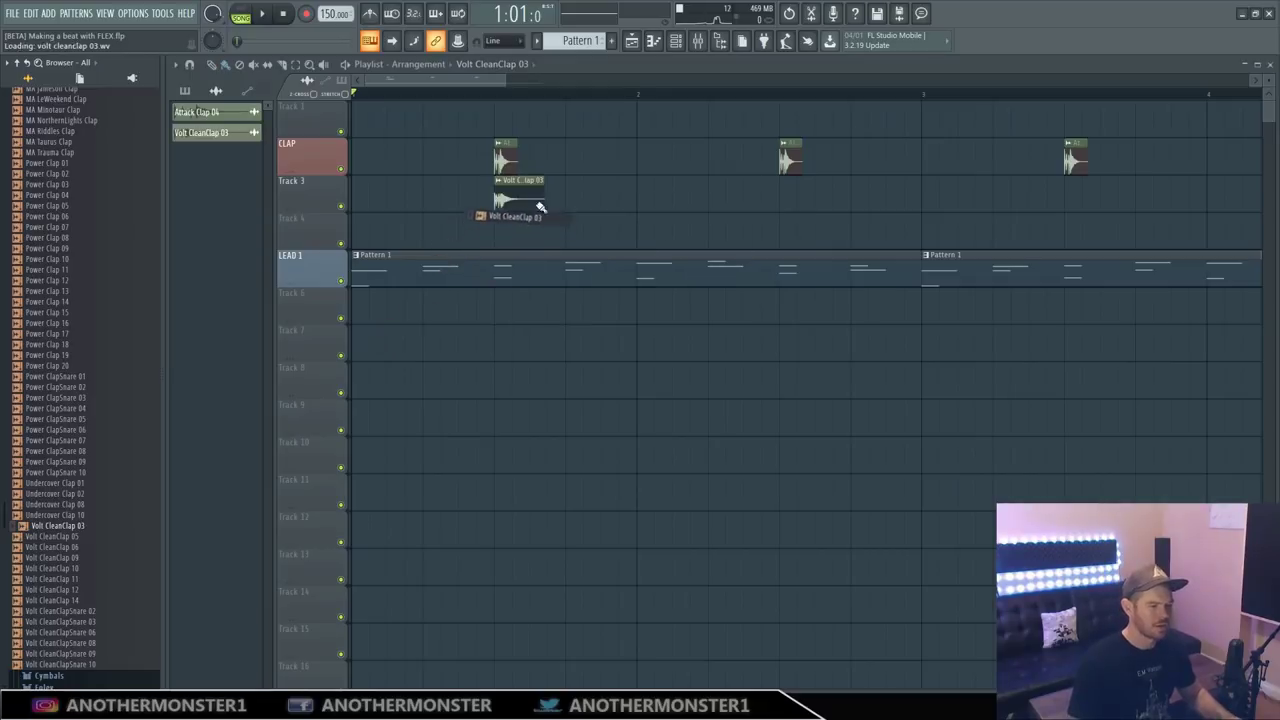
click(505, 184)
click(534, 233)
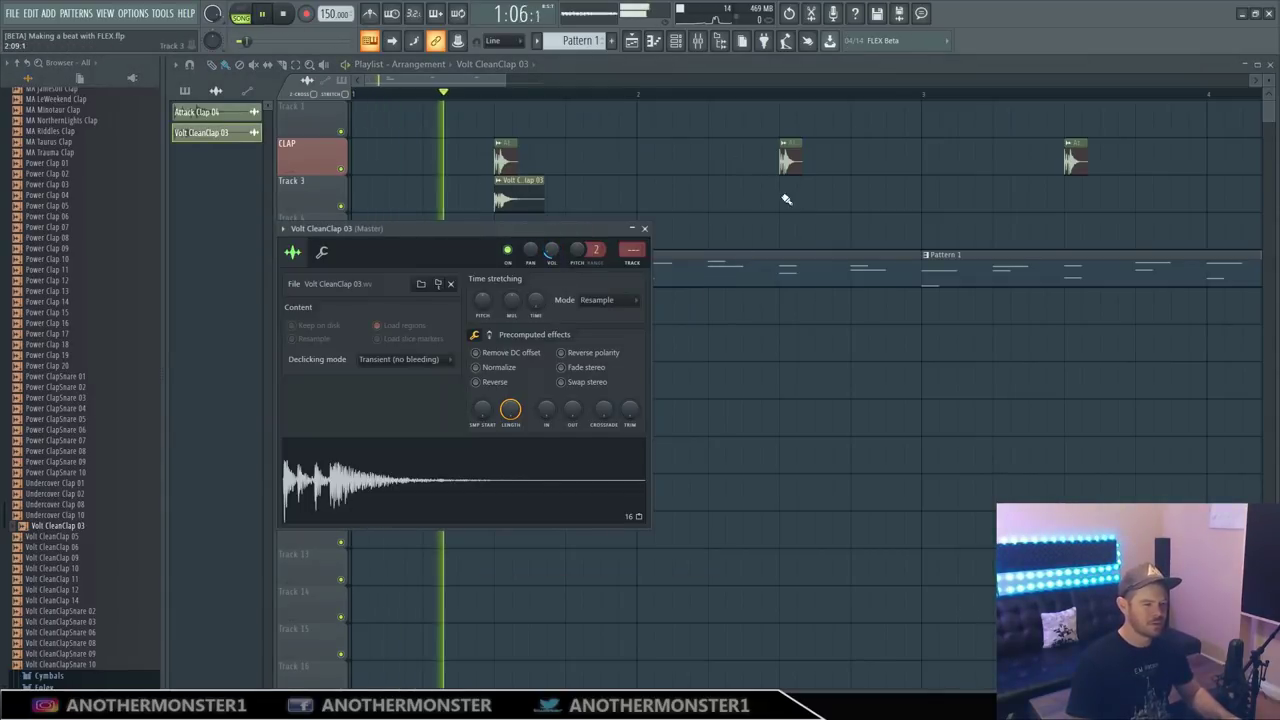
click(786, 198)
click(1076, 198)
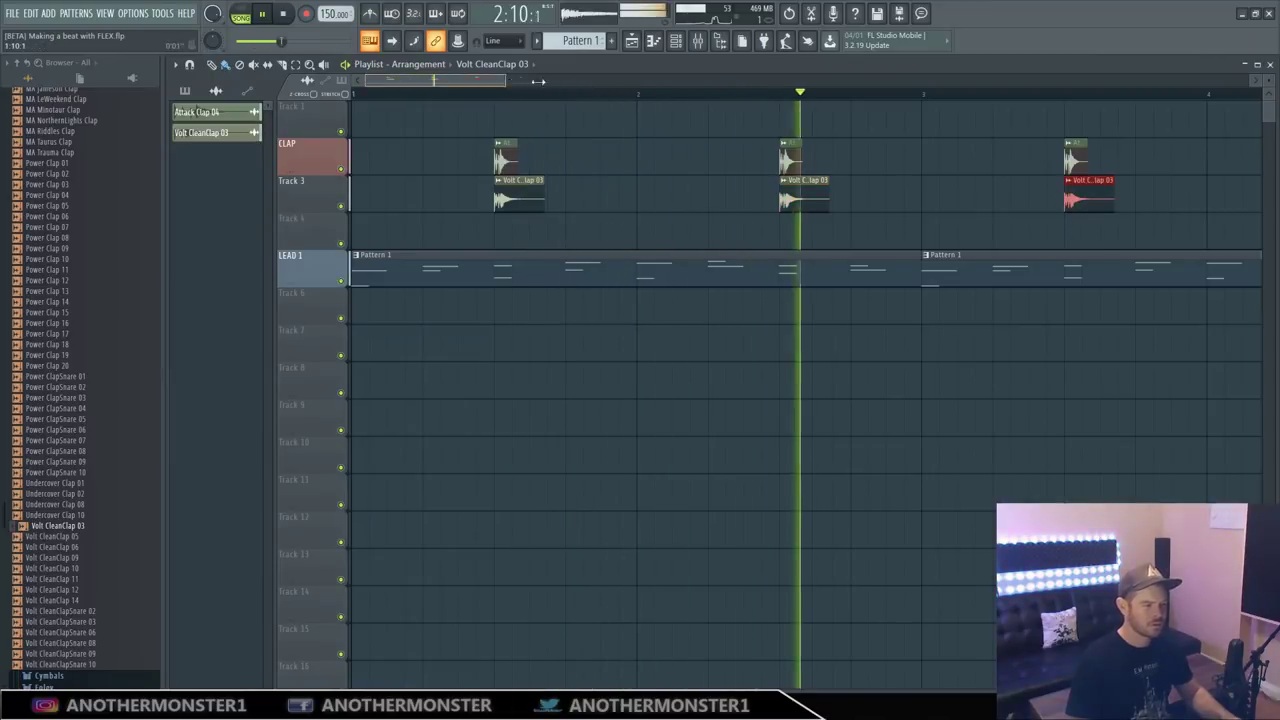
scroll(522, 95, down, 3)
click(889, 197)
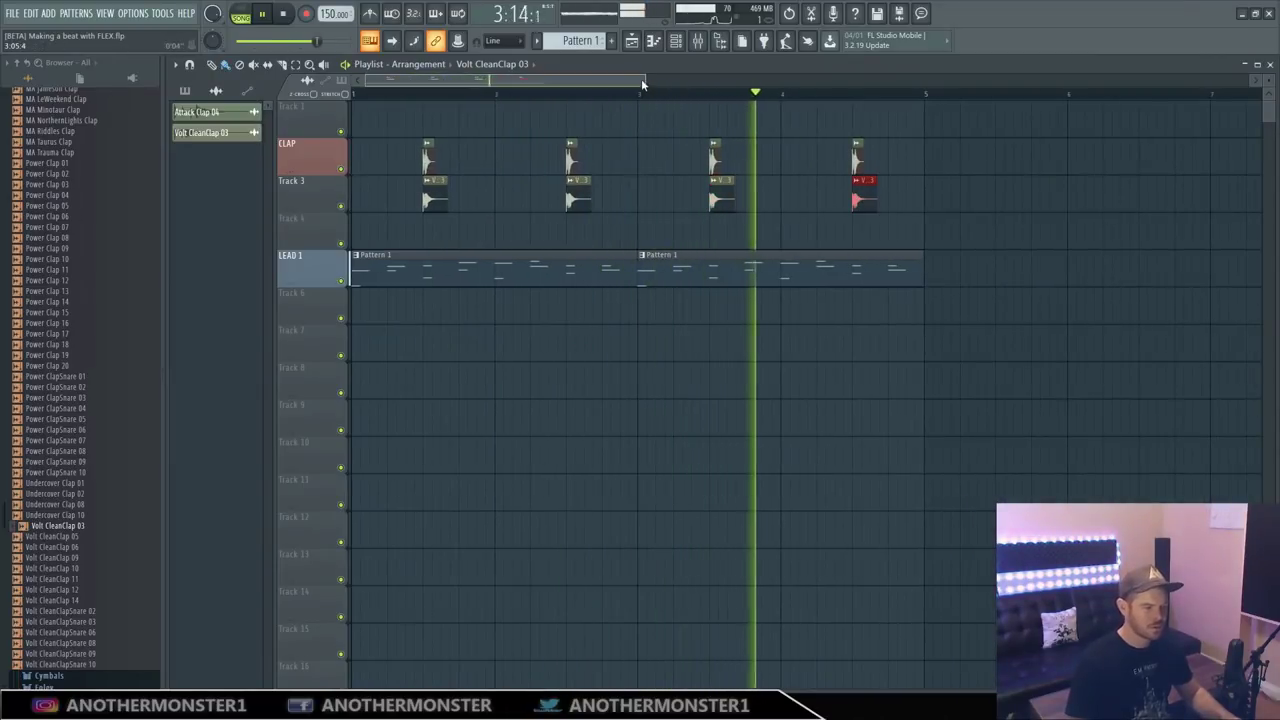
scroll(641, 78, up, 2)
click(286, 14)
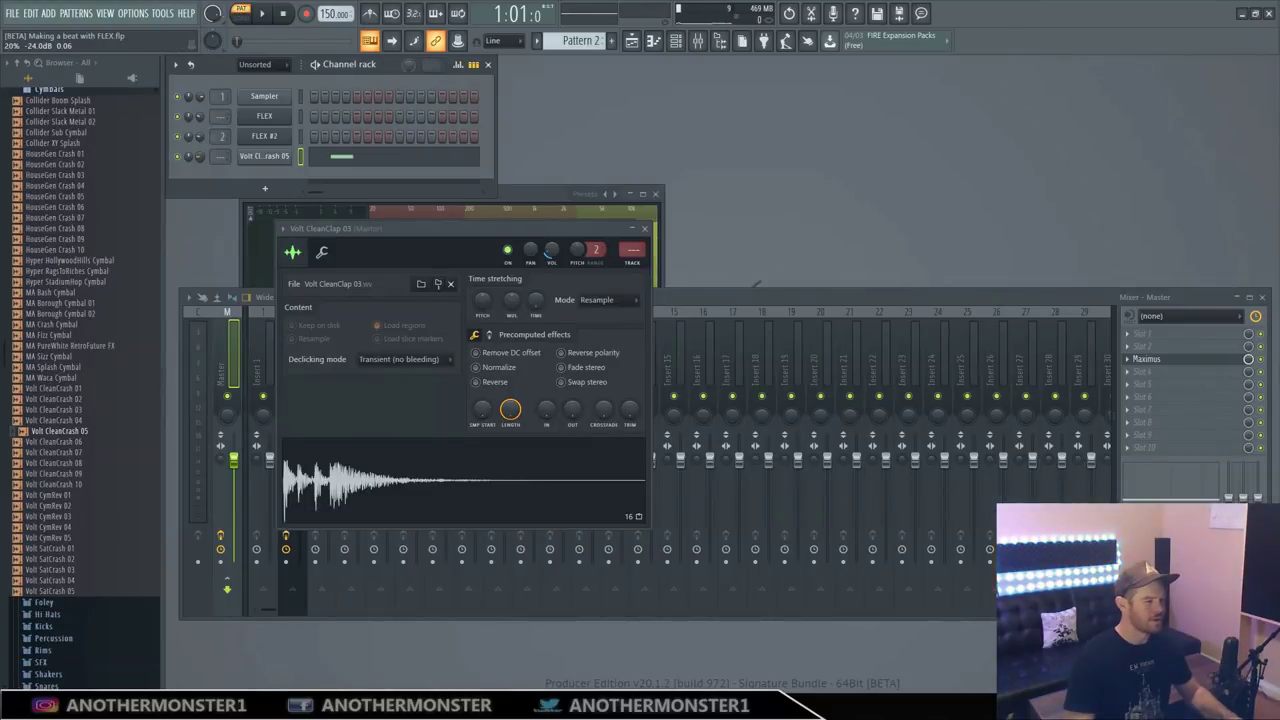
Collapse the Cymbals folder and open the Hi Hats sample folder
click(273, 16)
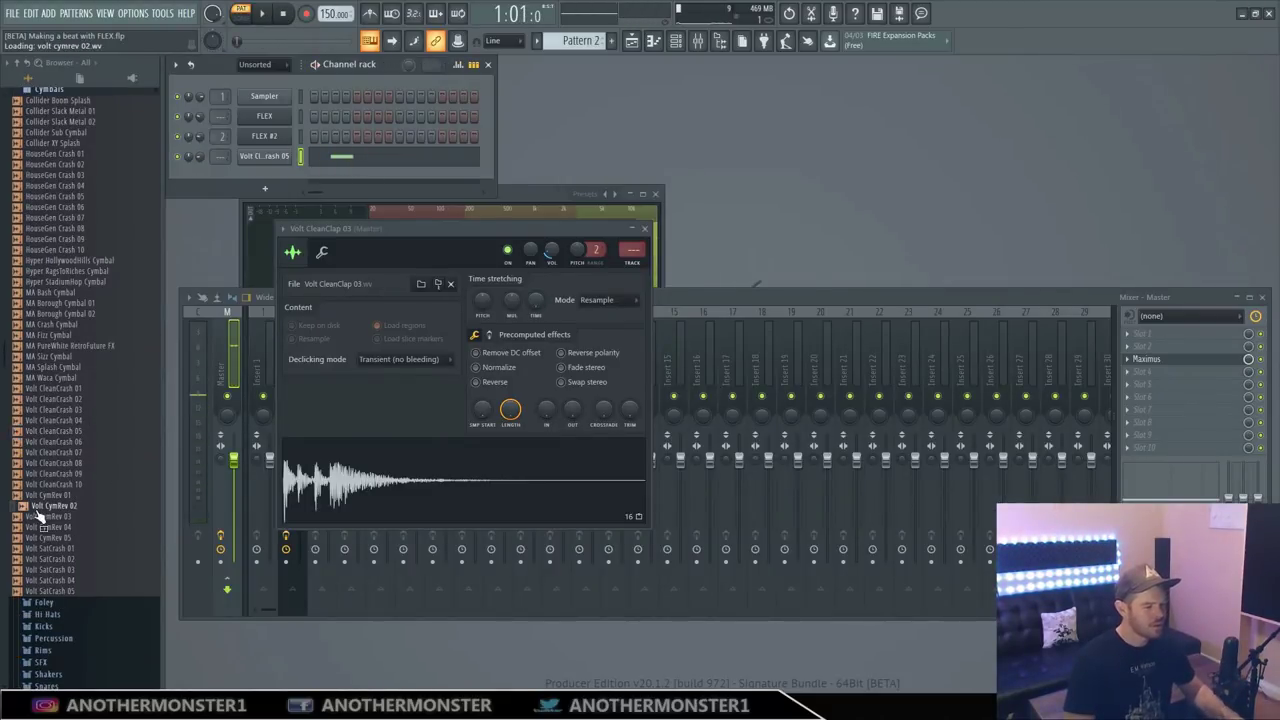
scroll(40, 480, up, 5)
click(48, 281)
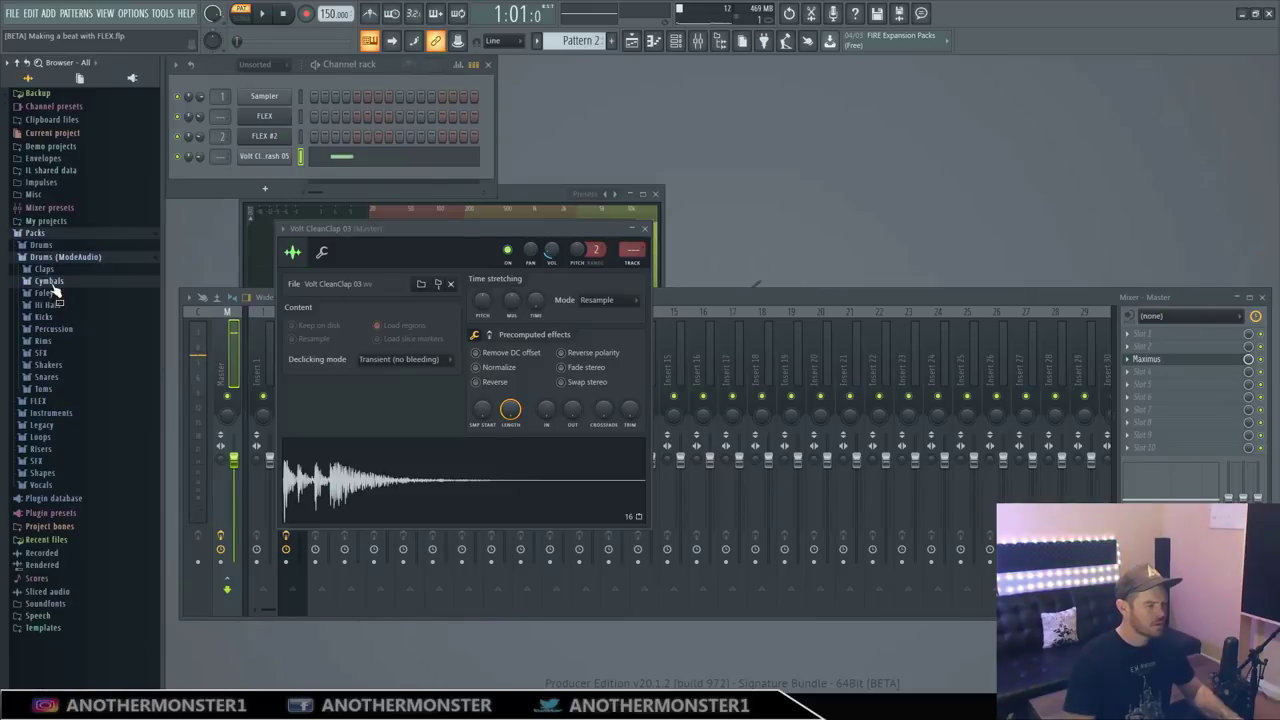
click(52, 306)
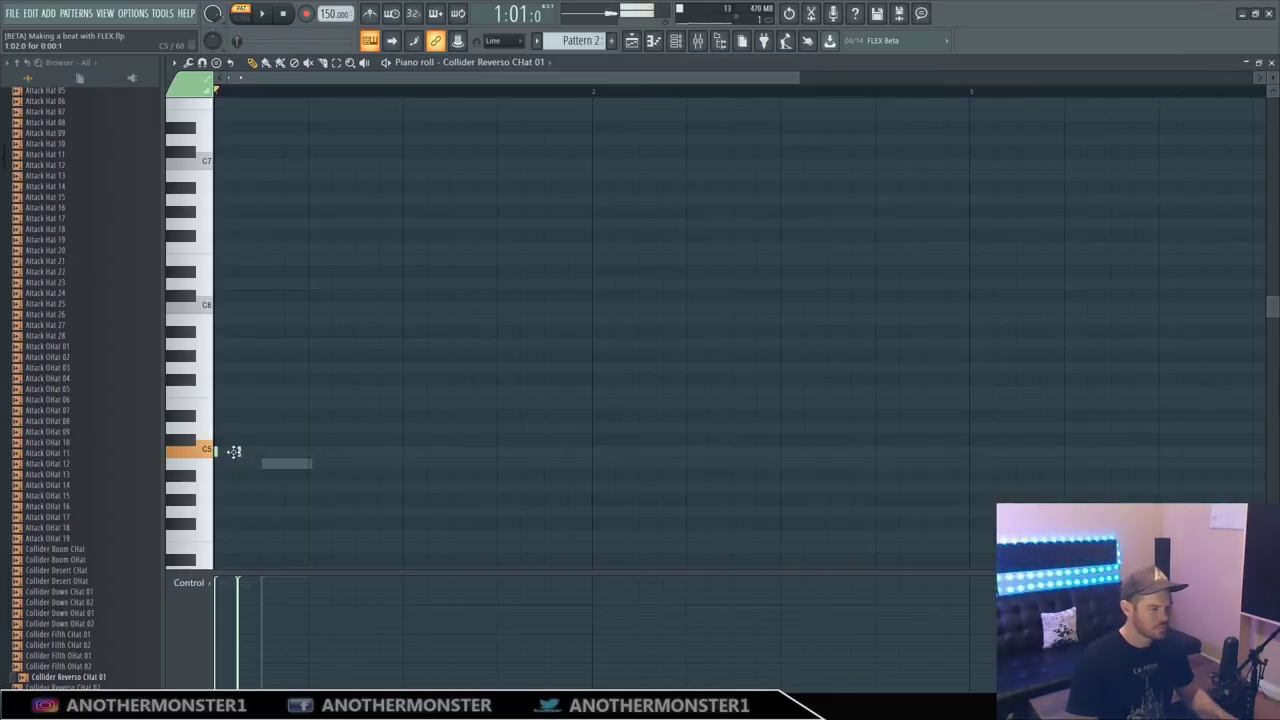
Draw a run of evenly spaced Collider Reverso CHat 01 notes on C5
key(space)
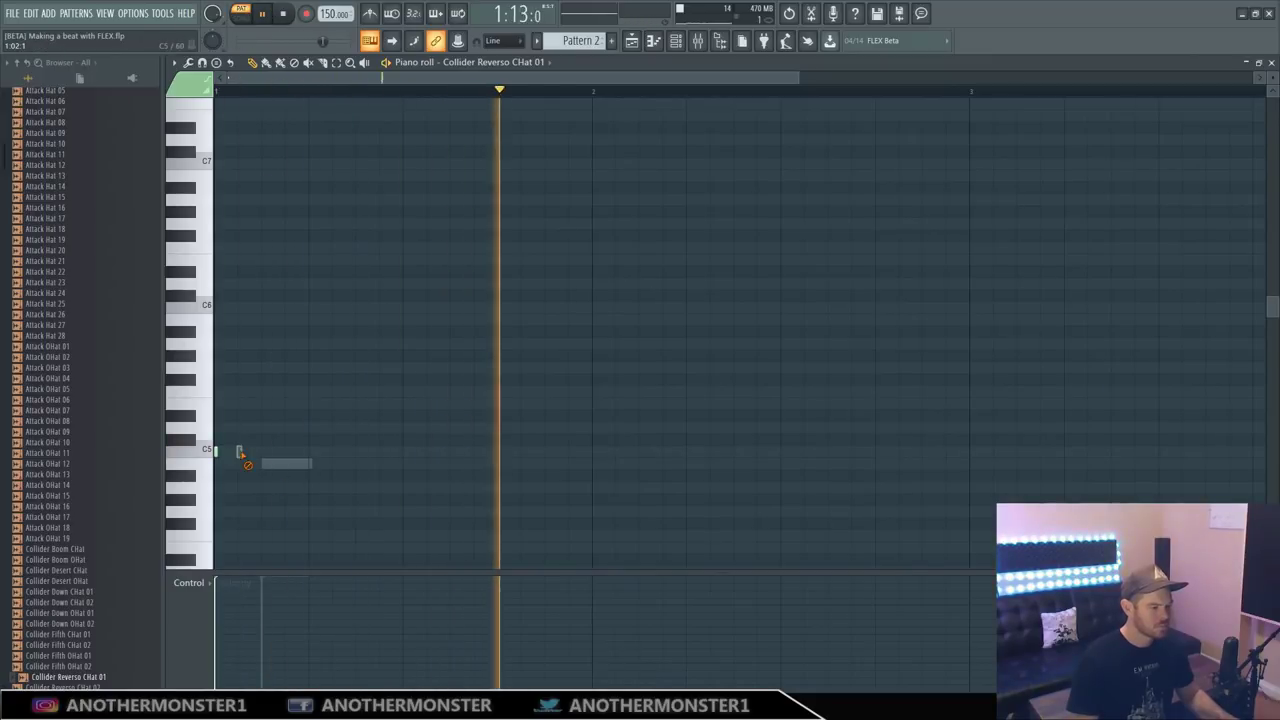
click(311, 451)
click(357, 451)
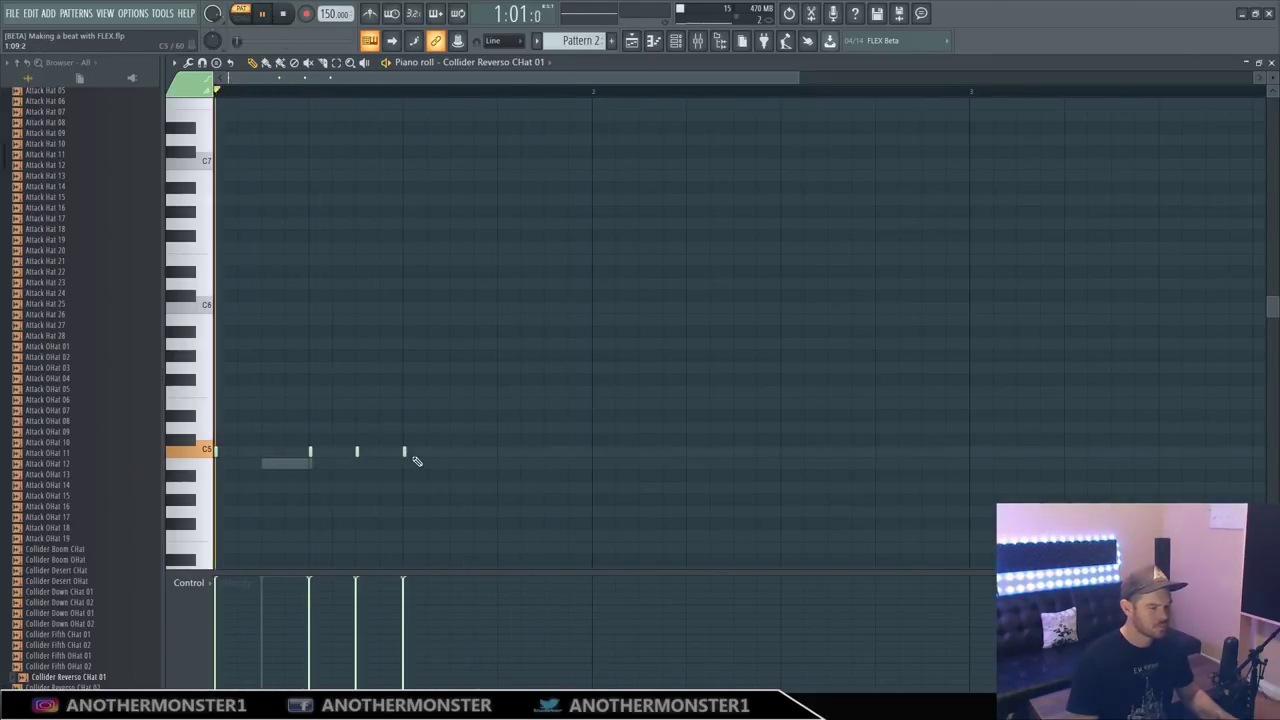
click(404, 451)
click(451, 451)
click(499, 451)
click(546, 451)
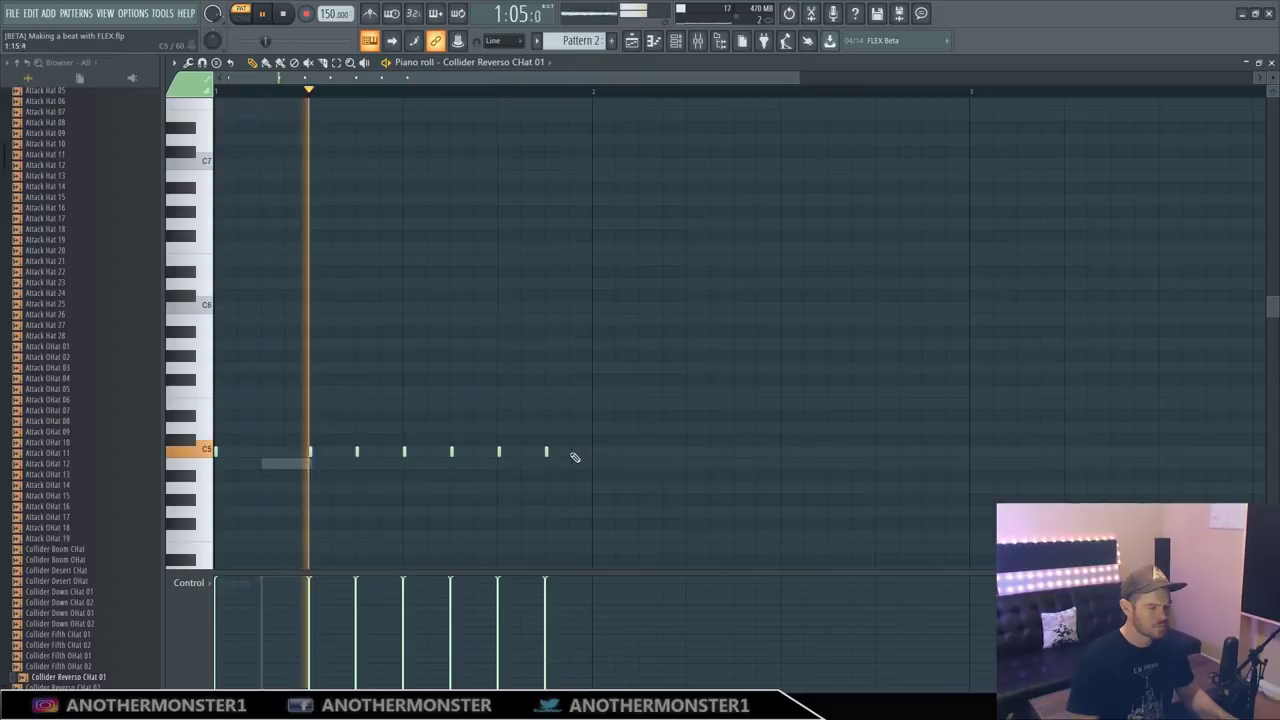
click(593, 451)
Finish the hi-hat roll with a last C5 note, then paint Pattern 2 at the start and bar 3
click(640, 451)
key(space)
key(F5)
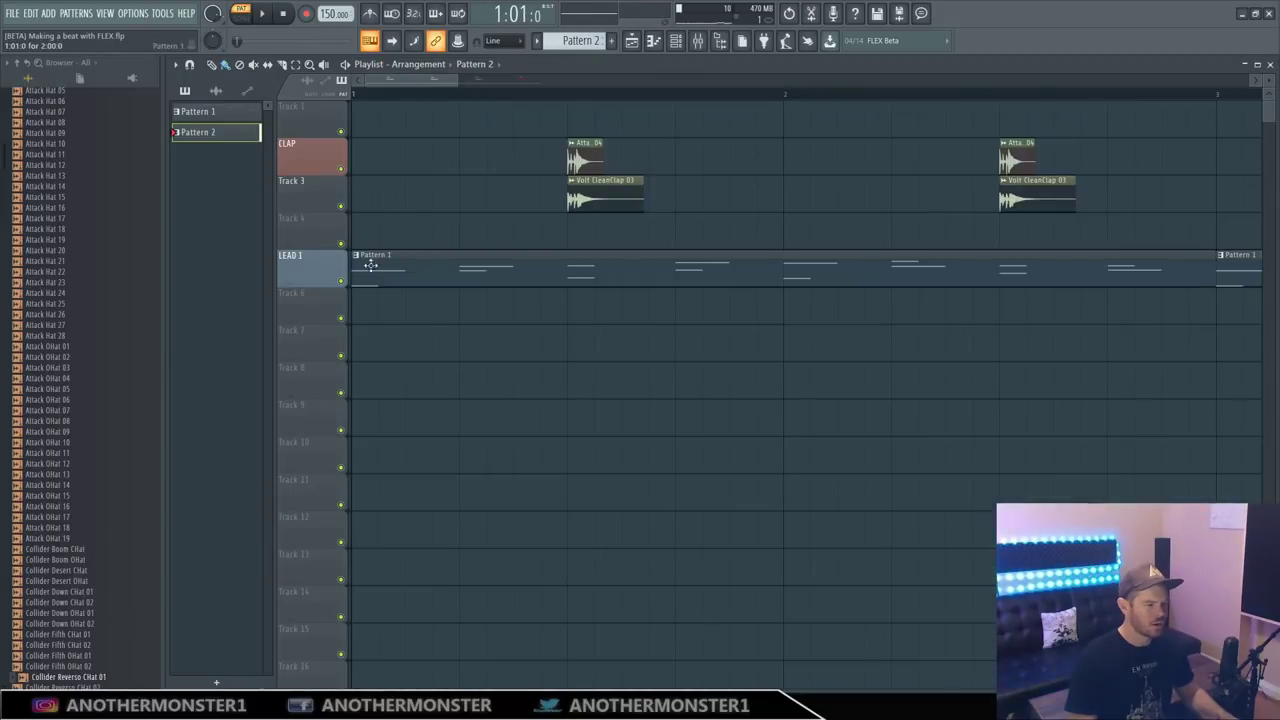
click(366, 241)
key(space)
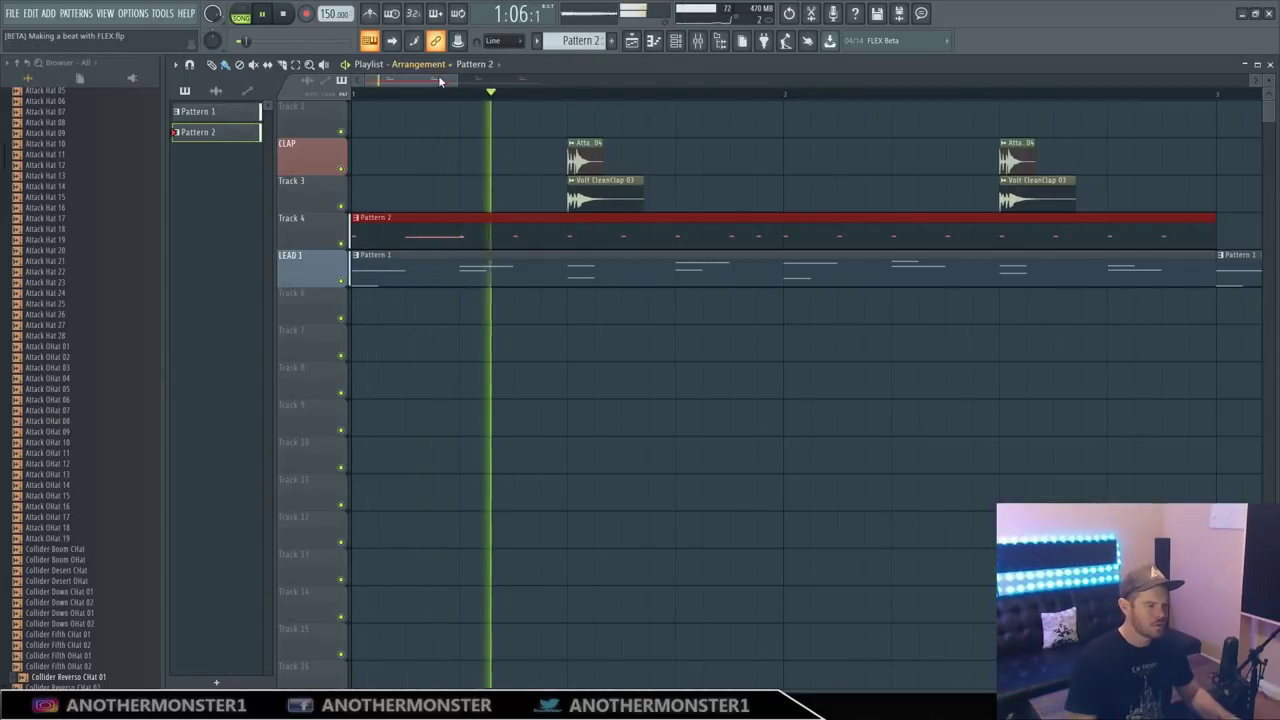
drag(455, 79, 522, 79)
click(920, 238)
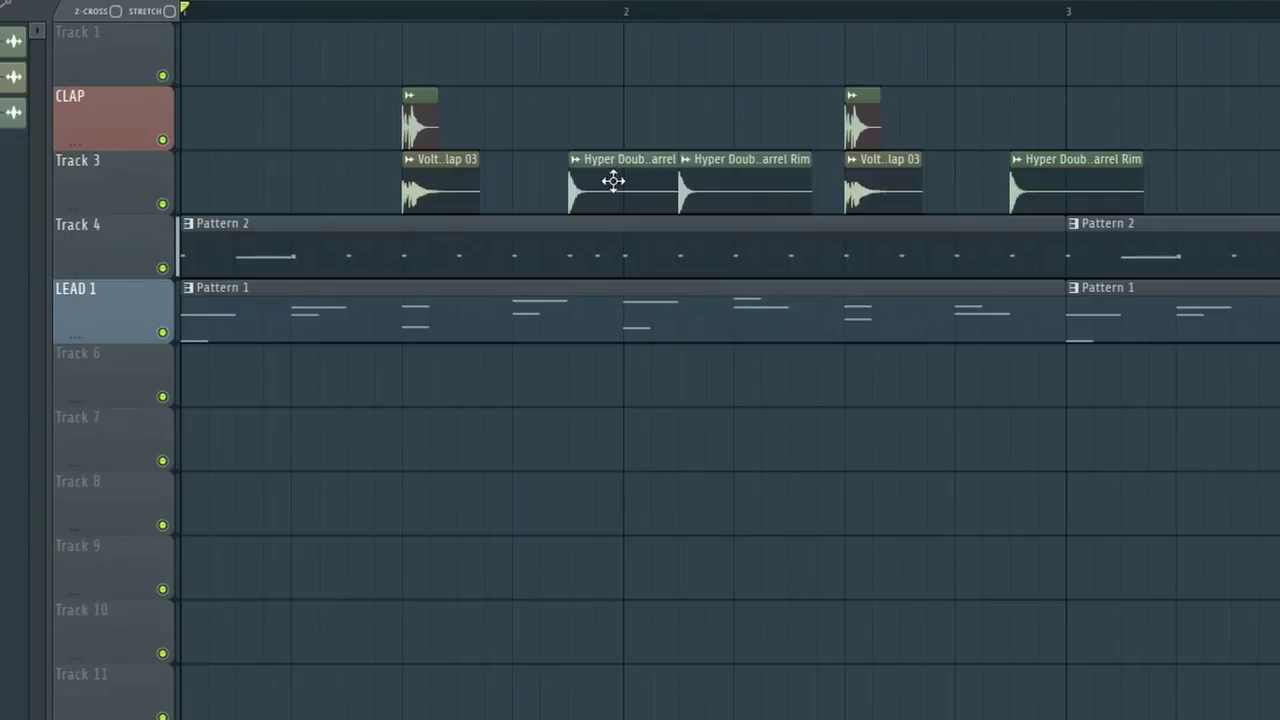
Paint Hyper DoubleBarrel Rim hits between the claps and move them onto Track 4
click(414, 405)
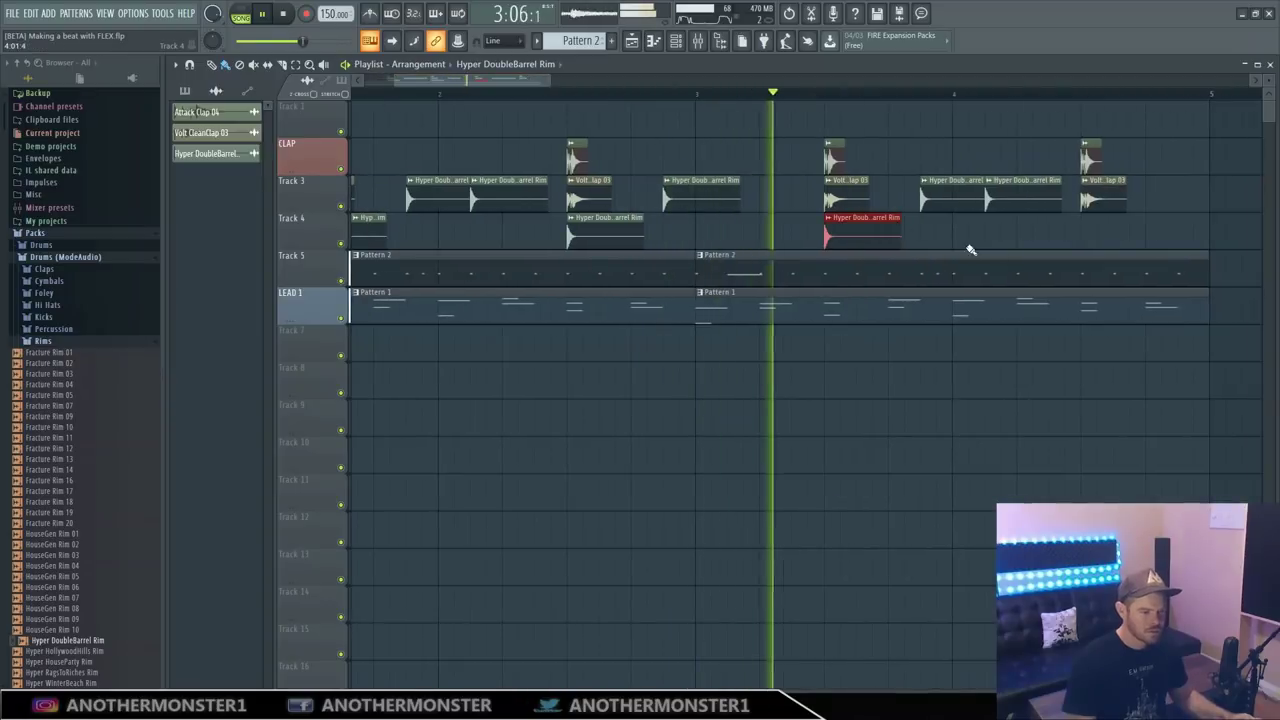
click(1085, 233)
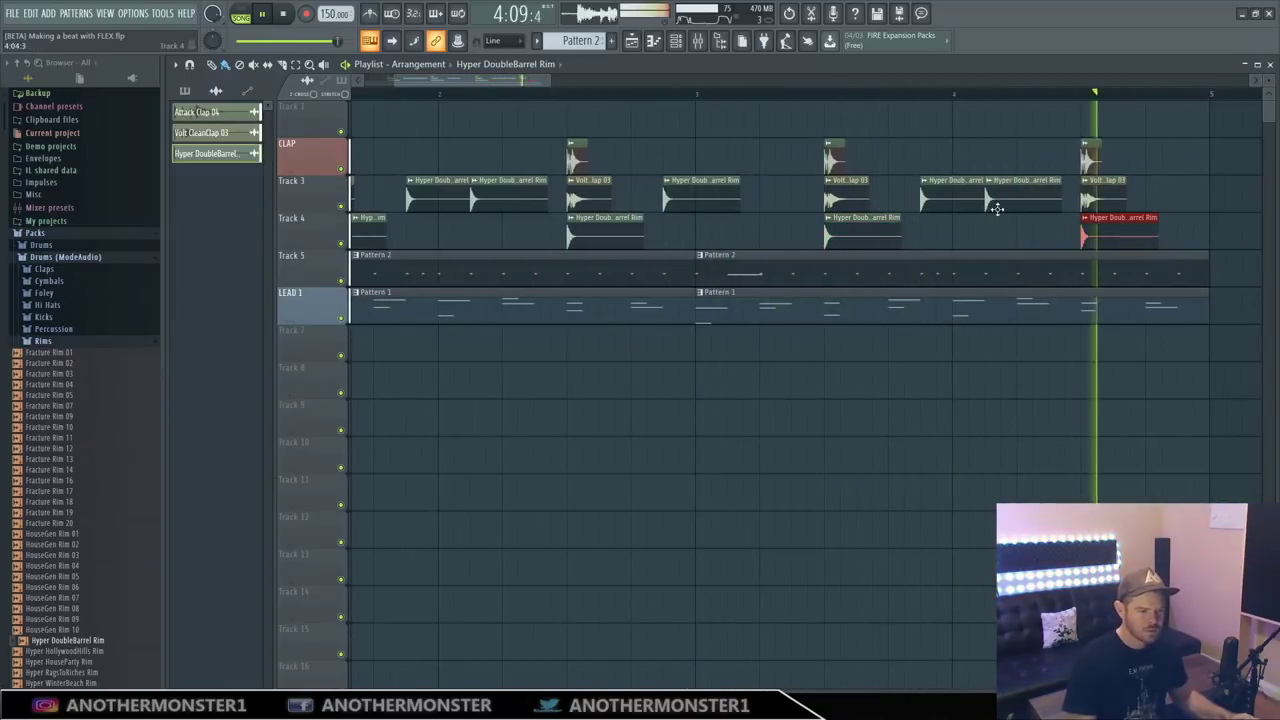
drag(952, 200, 952, 245)
drag(1001, 195, 1000, 237)
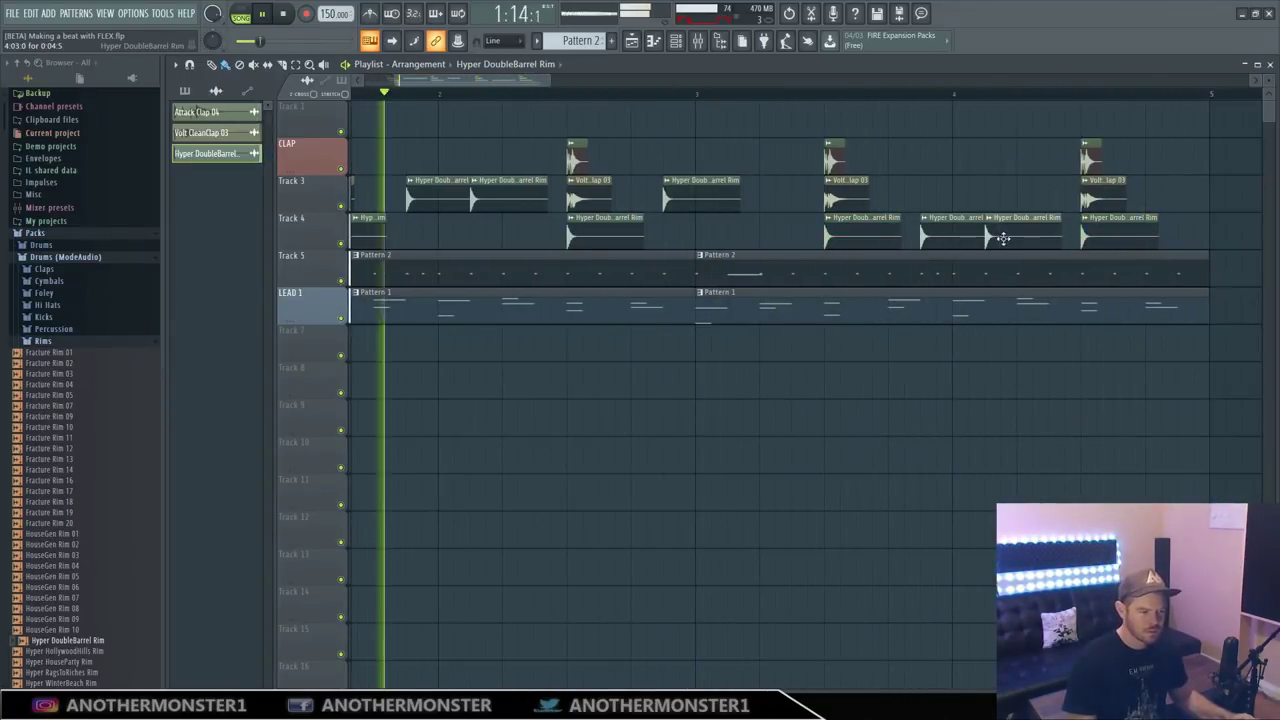
drag(686, 194, 691, 229)
scroll(530, 126, left, 4)
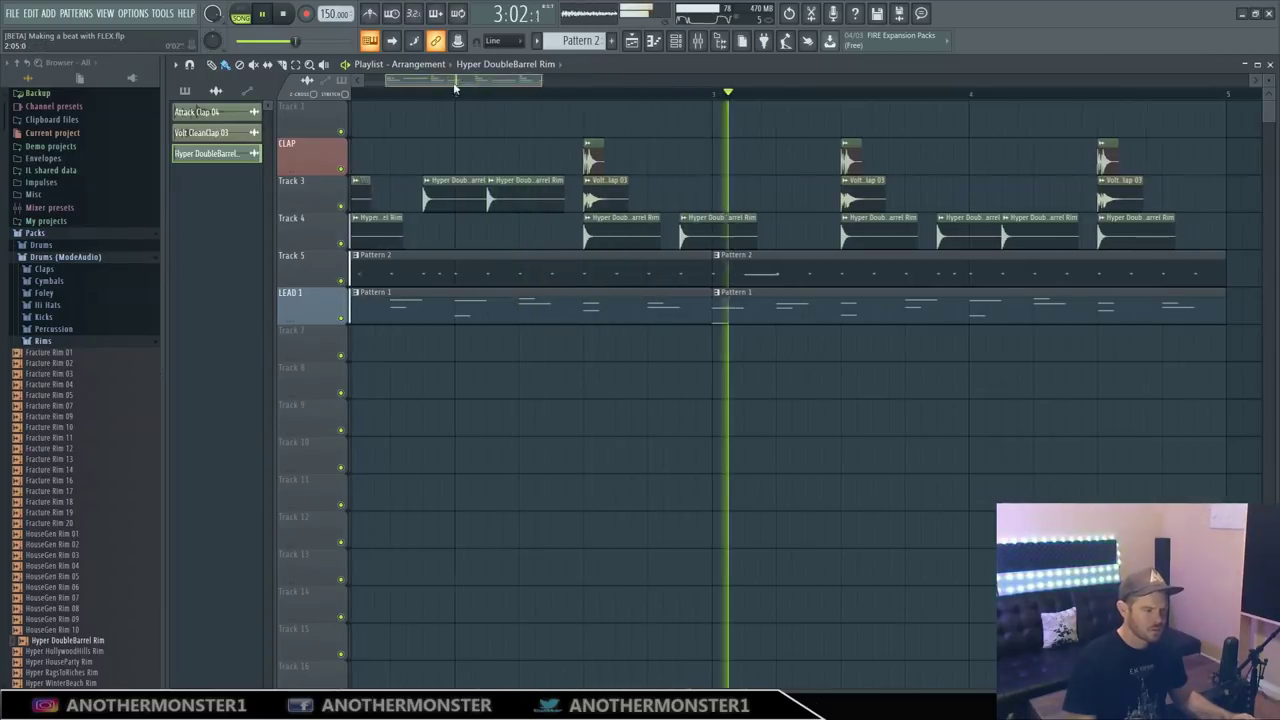
drag(589, 198, 589, 235)
drag(642, 200, 643, 238)
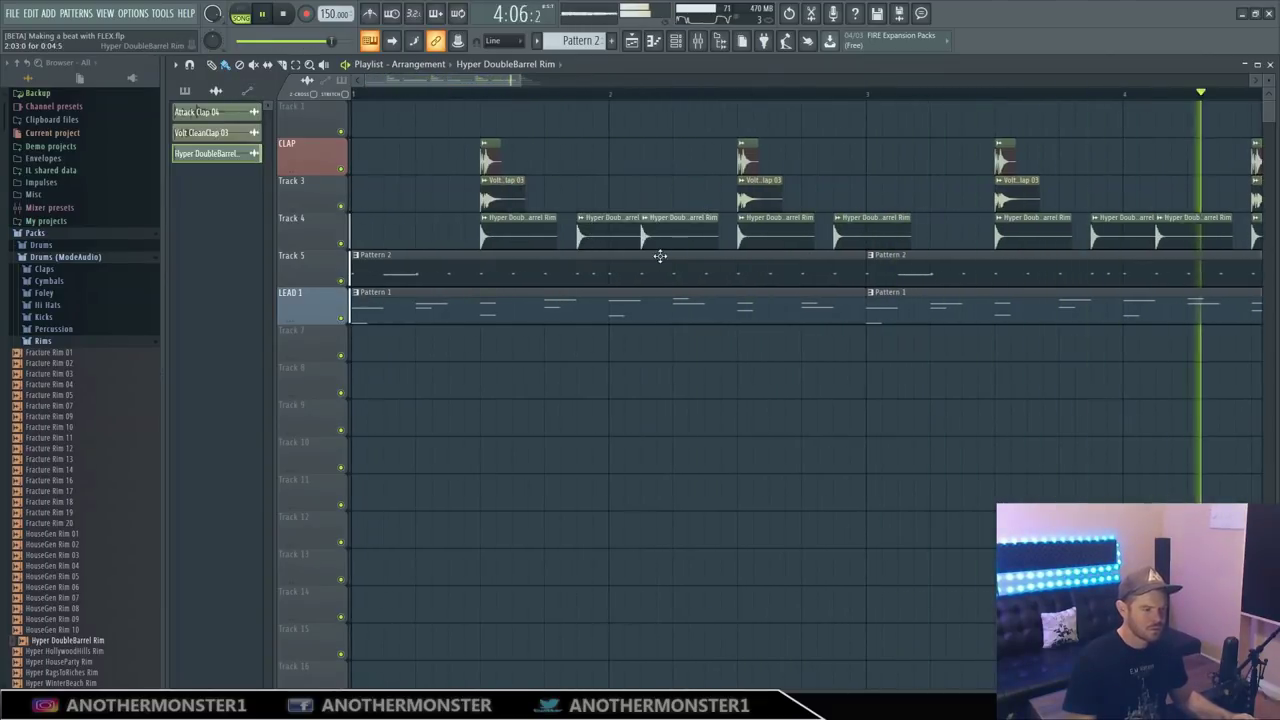
Open the Kicks folder and place Collider Down Kick 01 at the start of Track 1
click(43, 341)
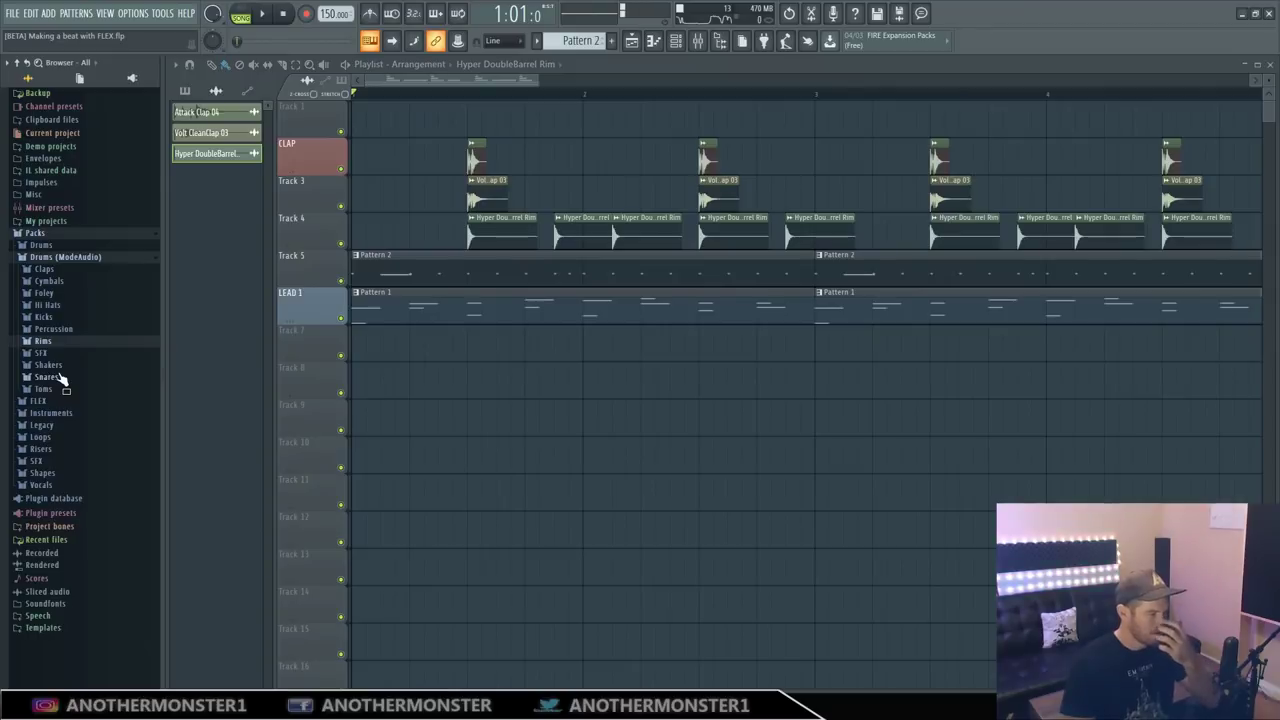
click(58, 319)
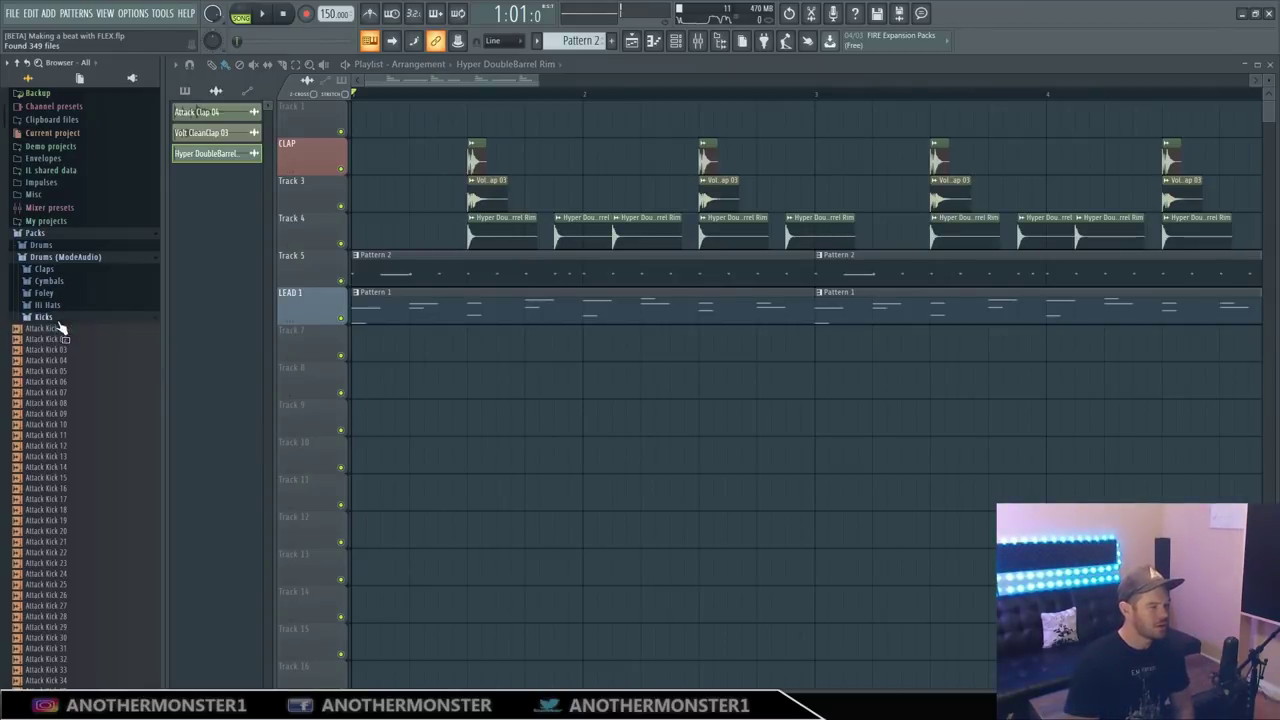
click(58, 333)
scroll(65, 400, down, 10)
drag(68, 462, 393, 124)
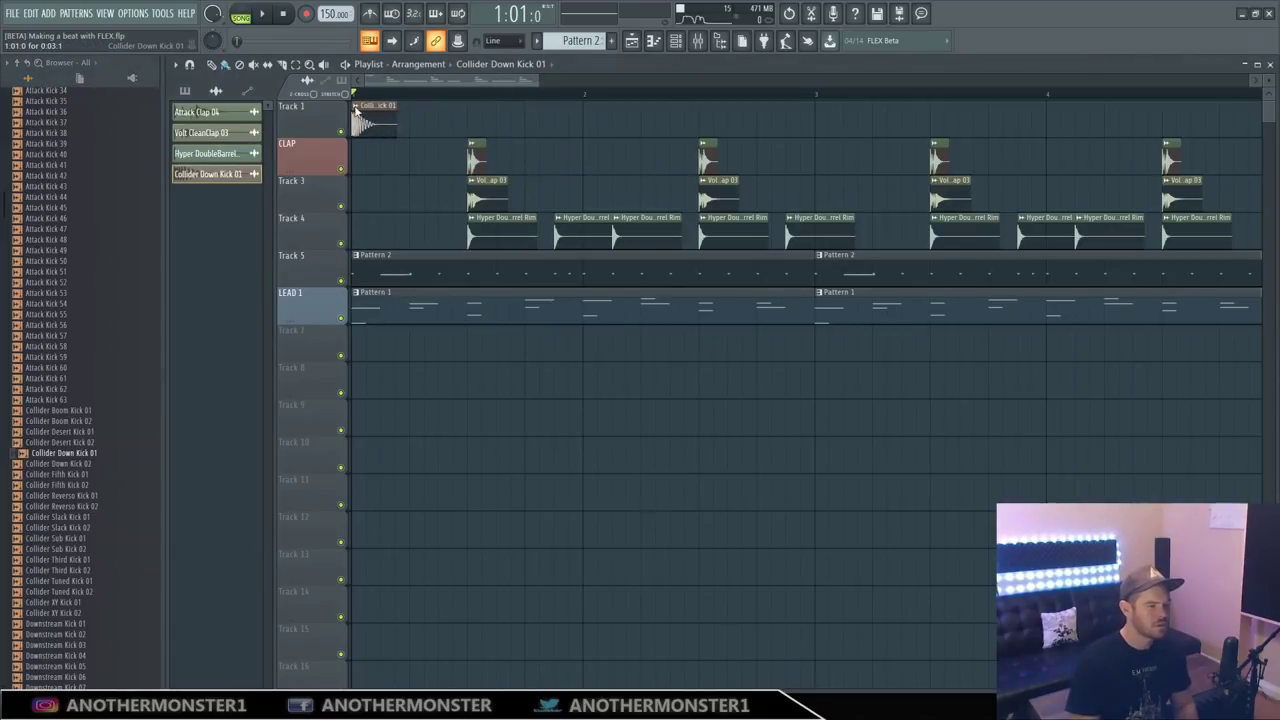
Add another kick clip on Track 1 and delete an extra rim clip from Track 4
click(356, 110)
click(372, 160)
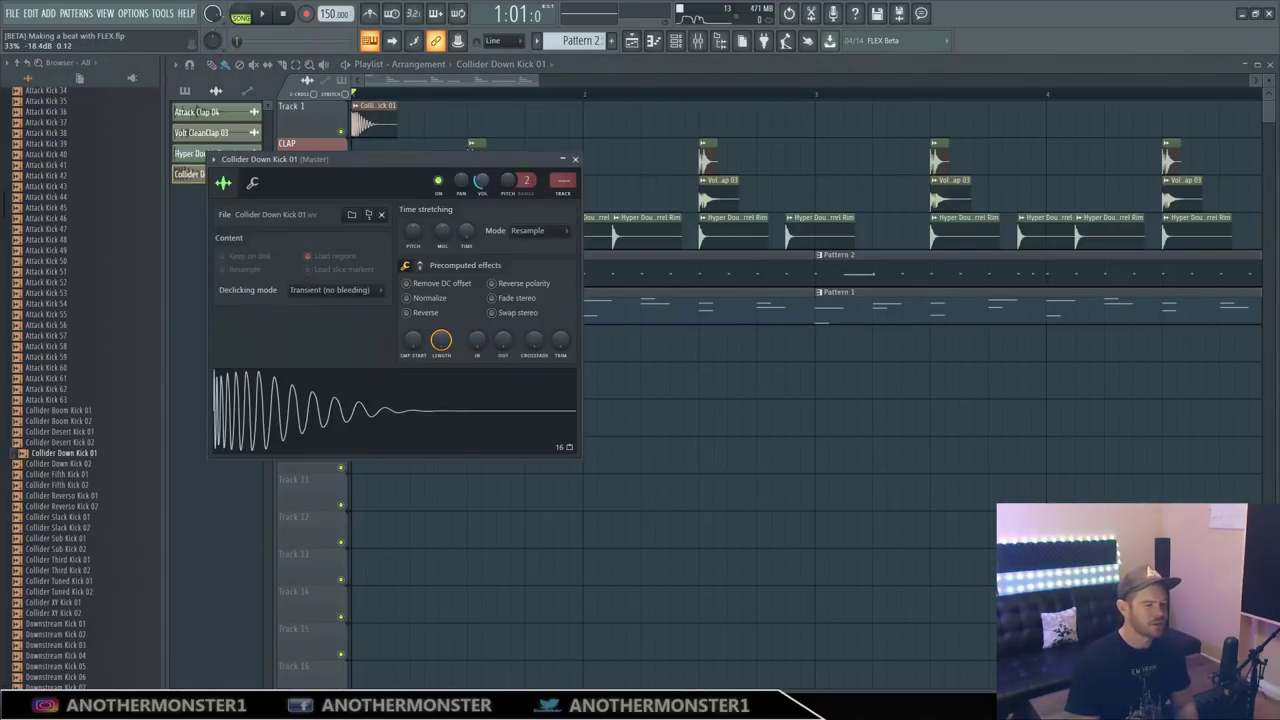
key(space)
click(575, 159)
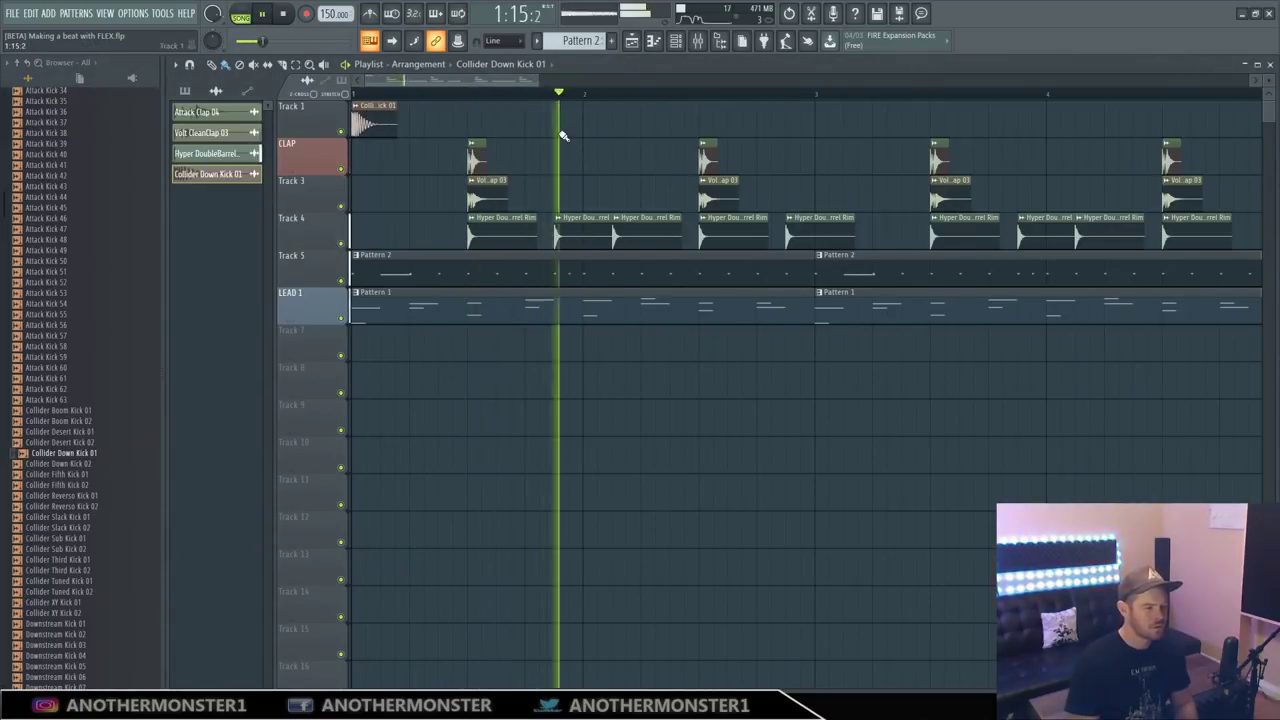
click(650, 130)
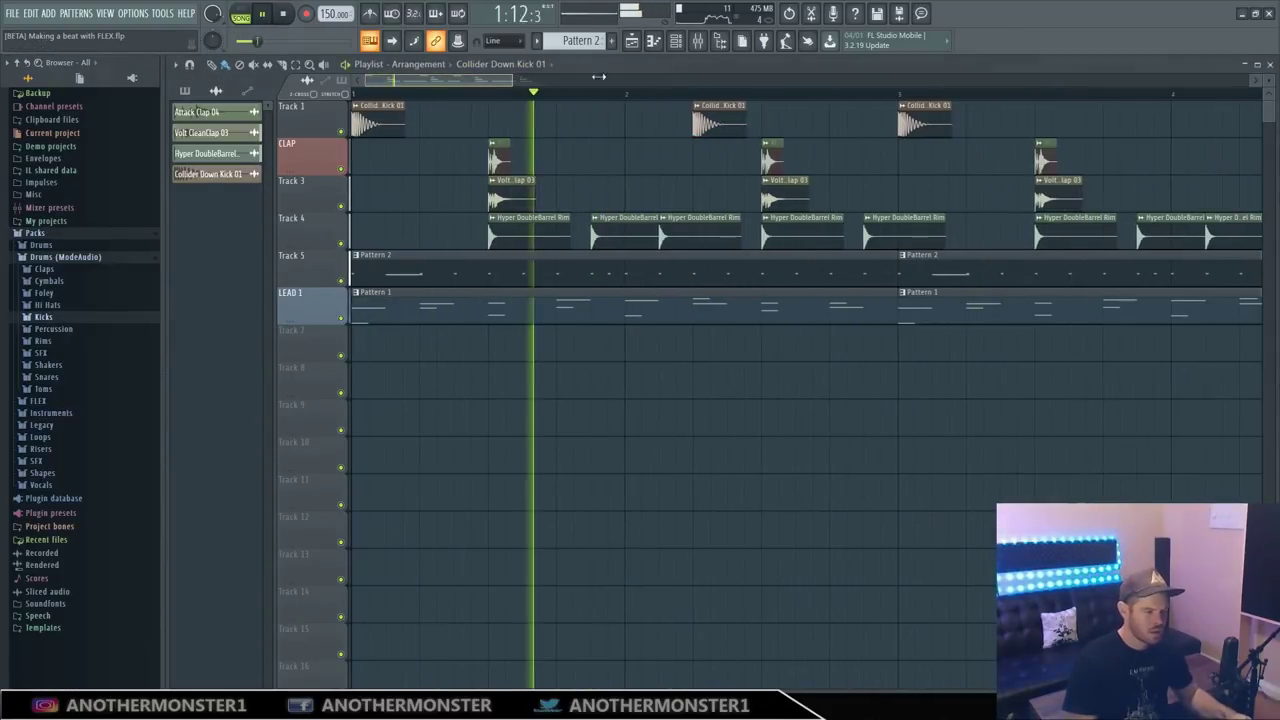
drag(598, 76, 505, 78)
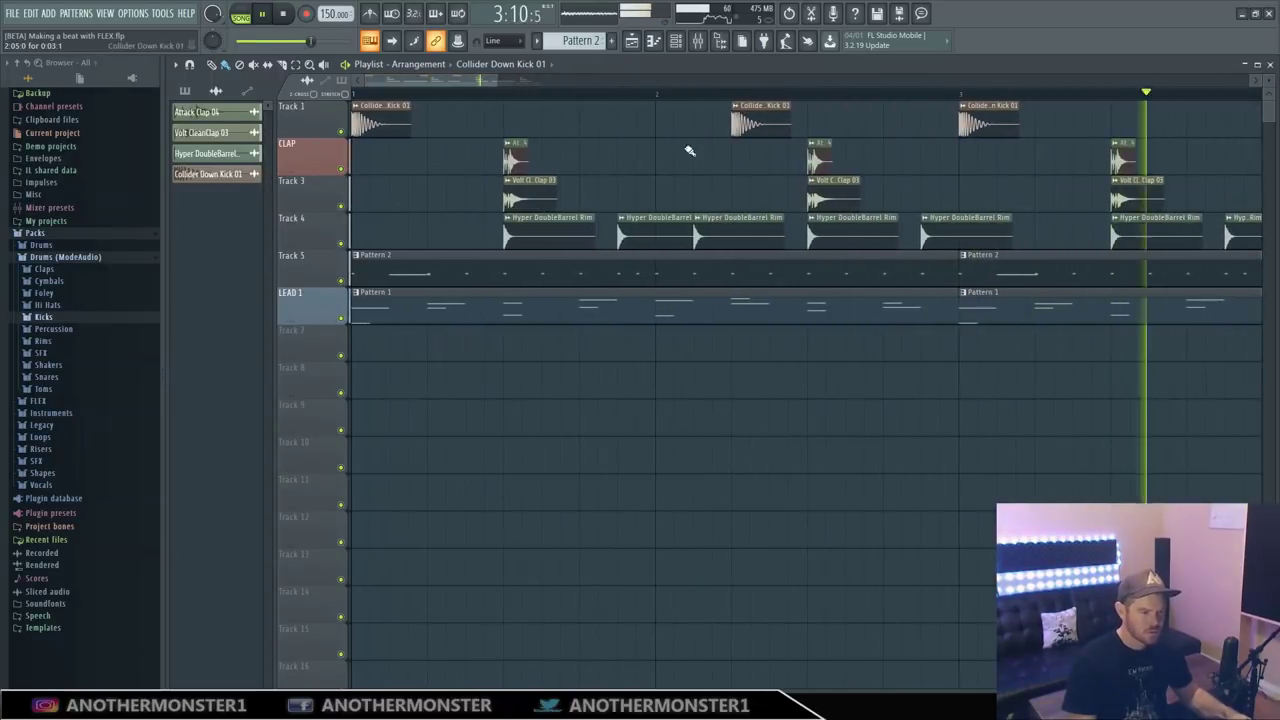
right_click(637, 242)
Close the playlist, show every channel in the rack, and add a new FLEX instrument
key(space)
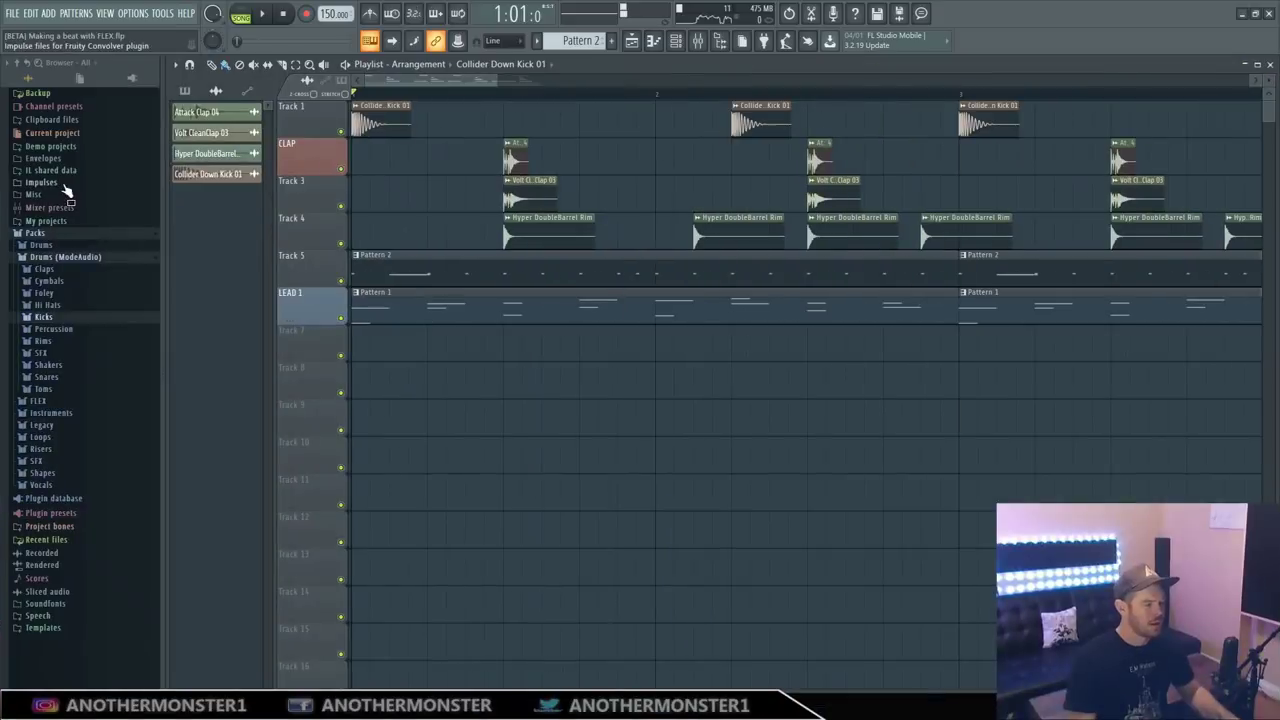
click(644, 43)
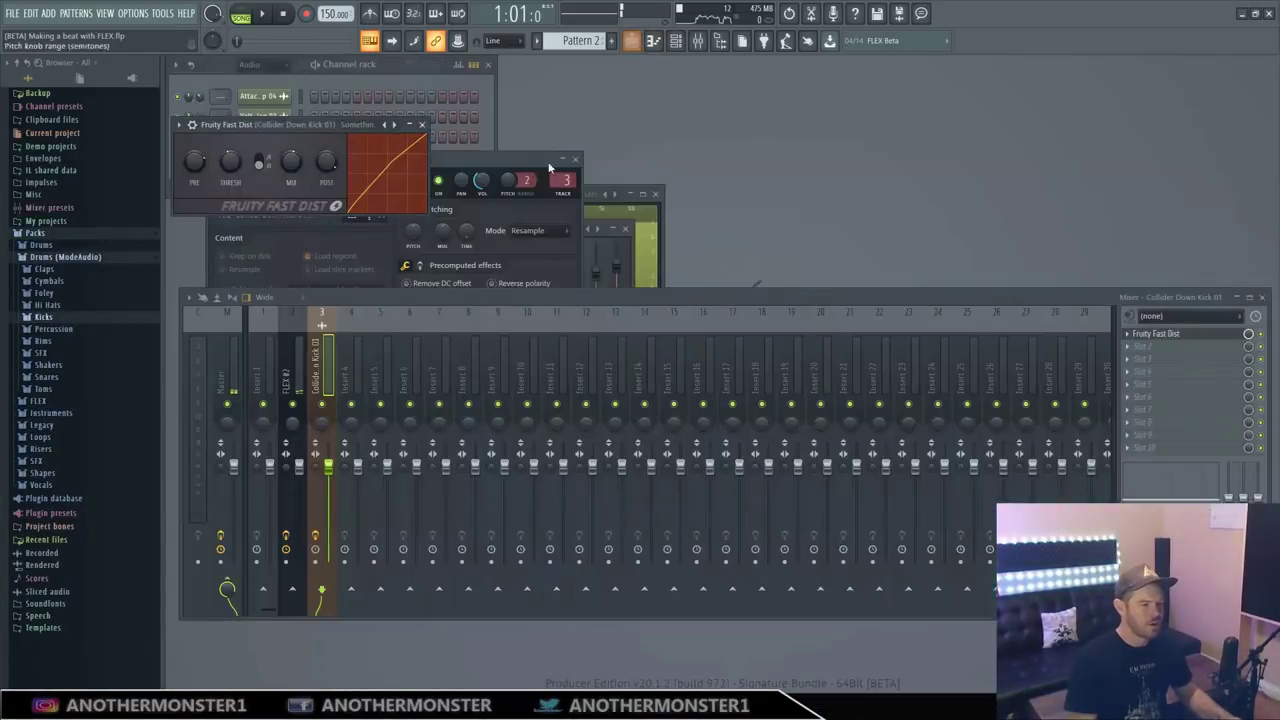
click(277, 80)
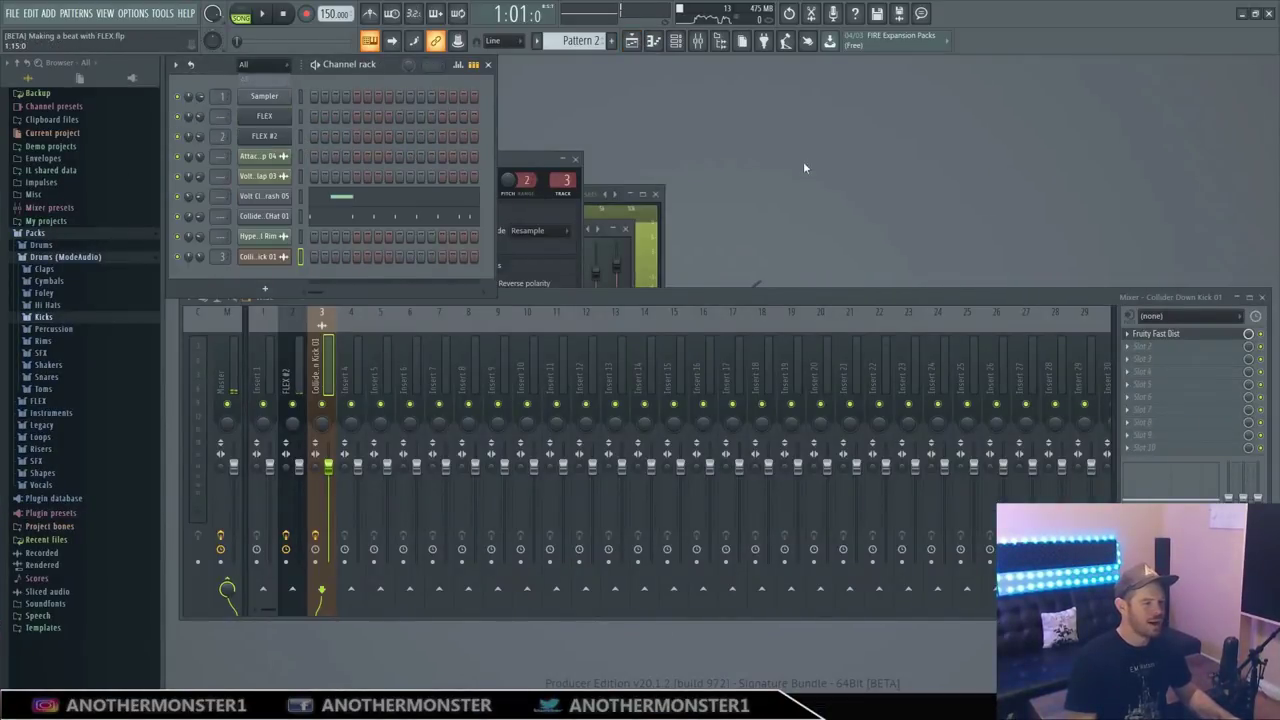
click(47, 13)
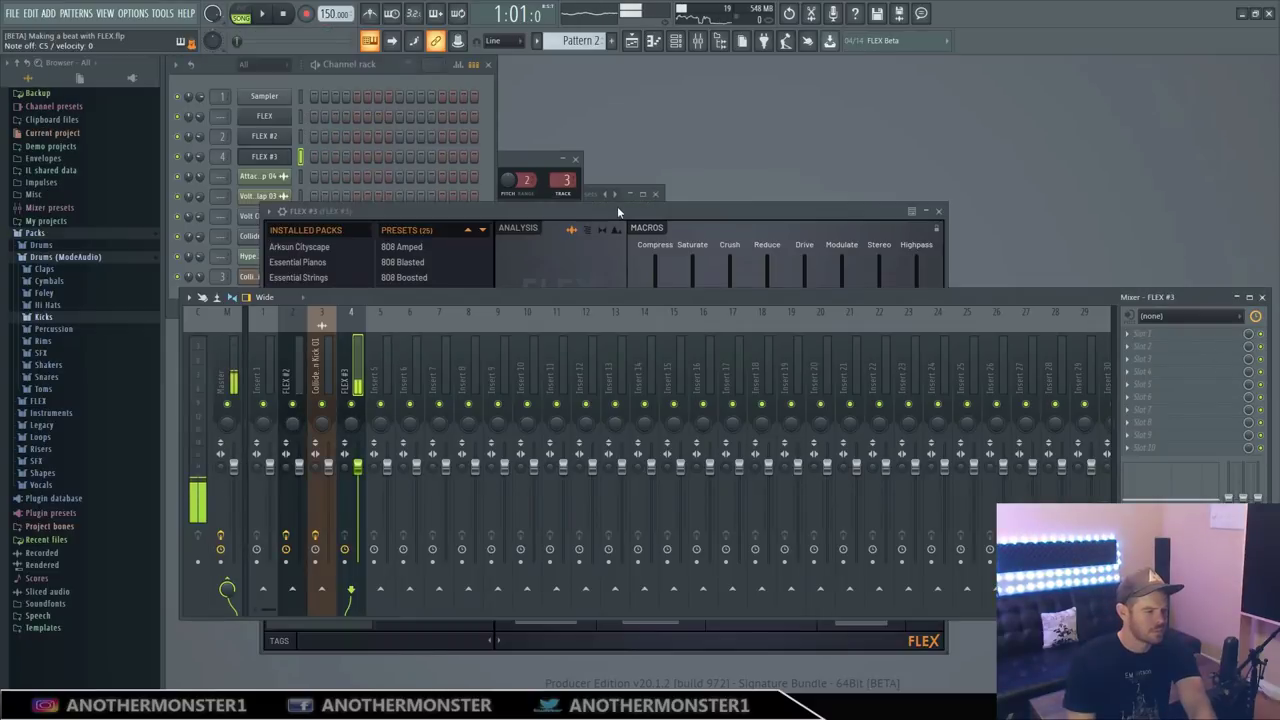
On FLEX #3, raise Compress to about two-thirds and push Reduce up
click(617, 207)
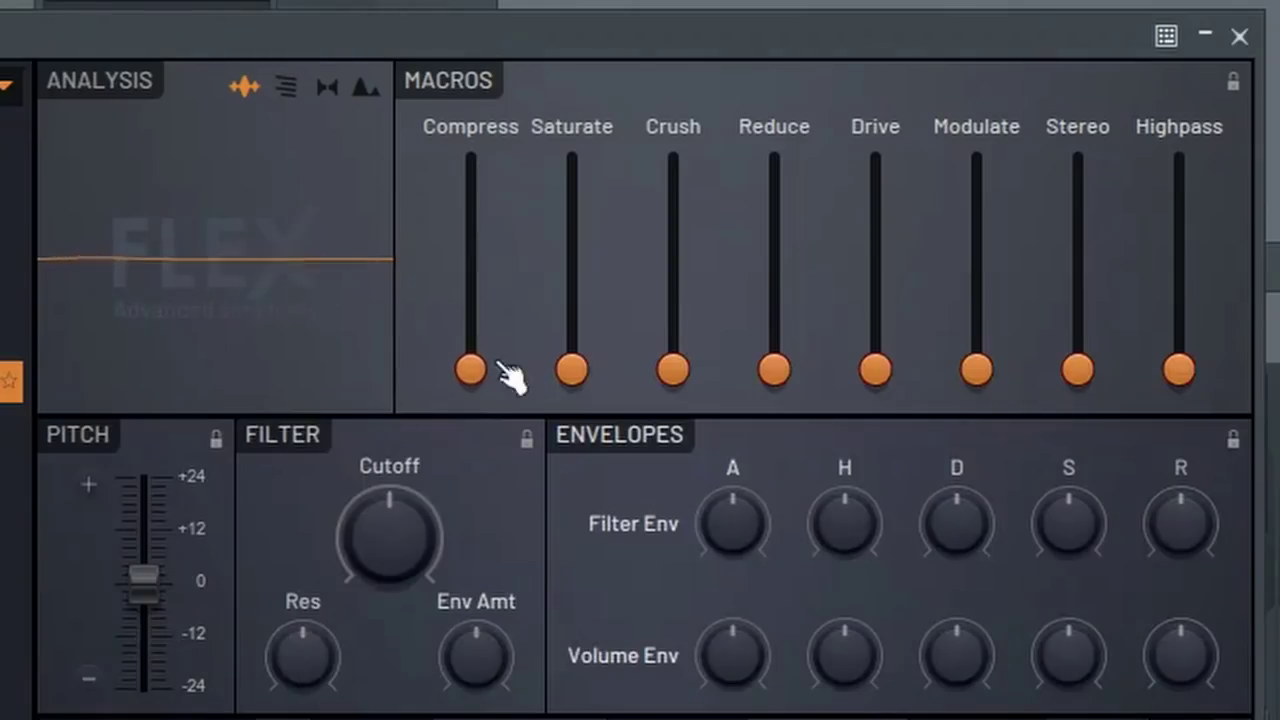
drag(502, 368, 505, 243)
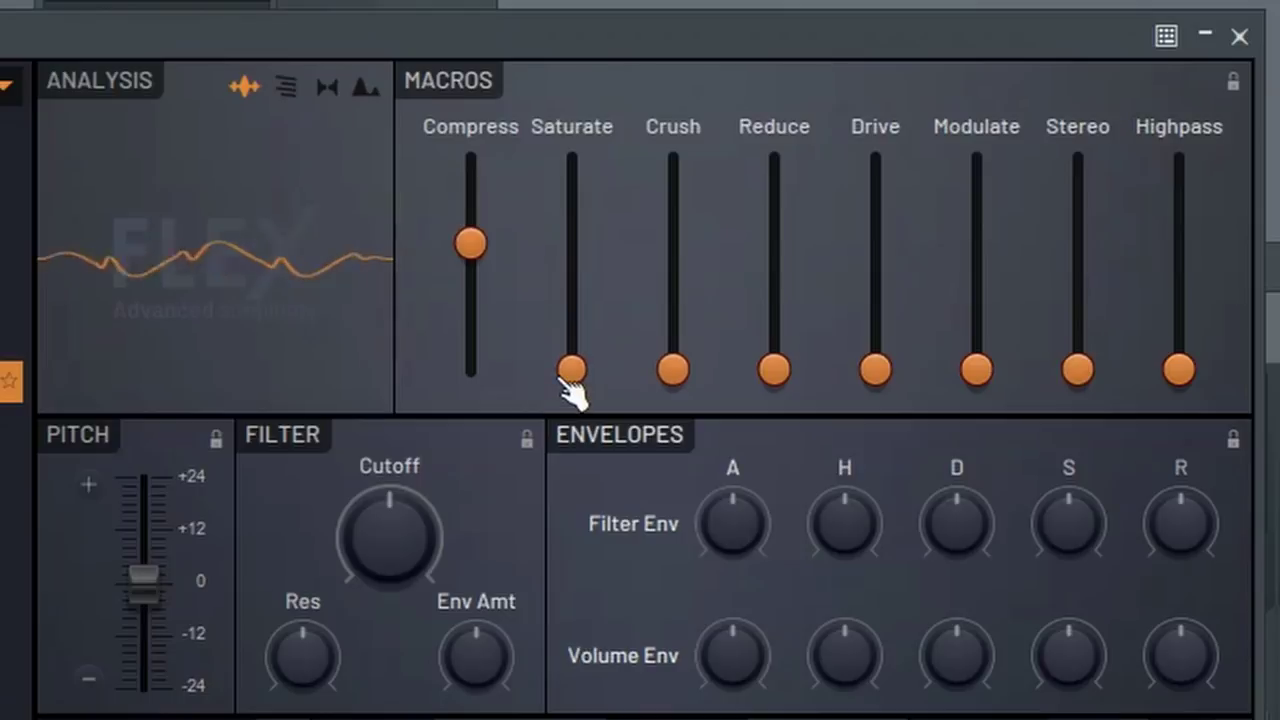
mouse_move(571, 371)
mouse_down()
mouse_move(571, 186)
mouse_move(571, 368)
mouse_up()
drag(774, 370, 774, 336)
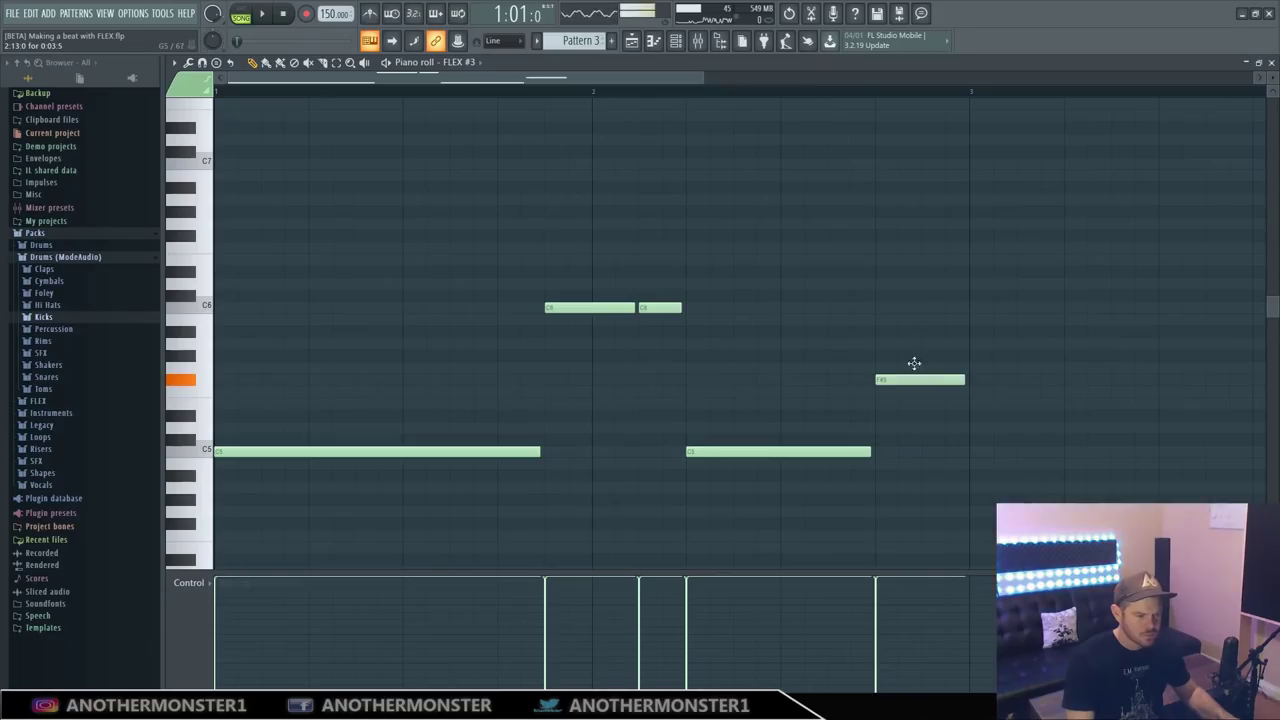
Move the held F#5 note up to G5, add a short note after it, play, and raise another note
drag(914, 363, 914, 367)
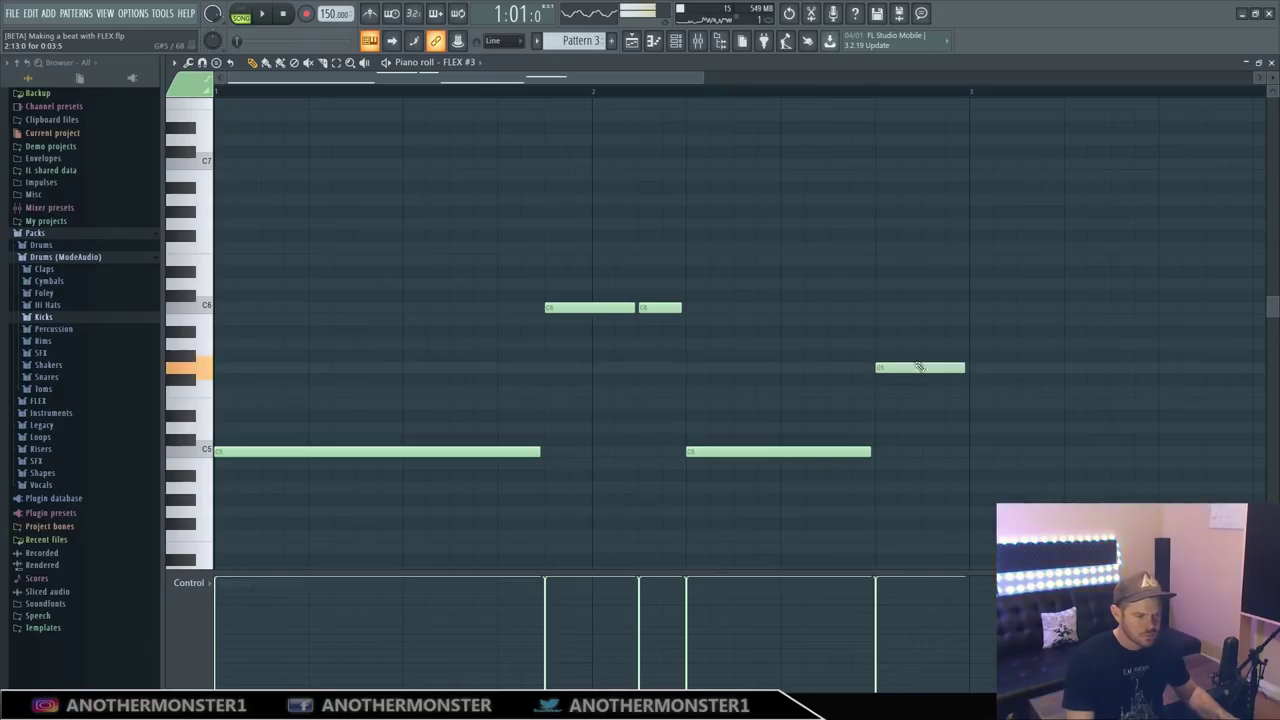
click(924, 427)
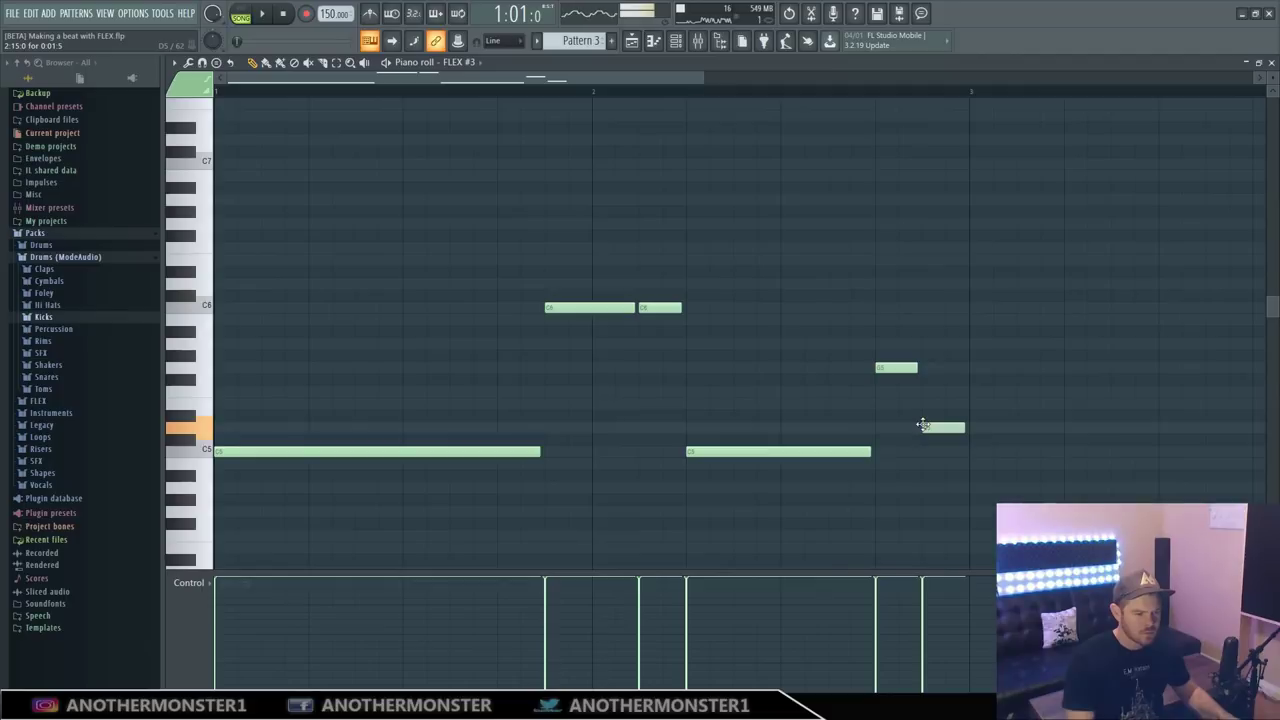
key(space)
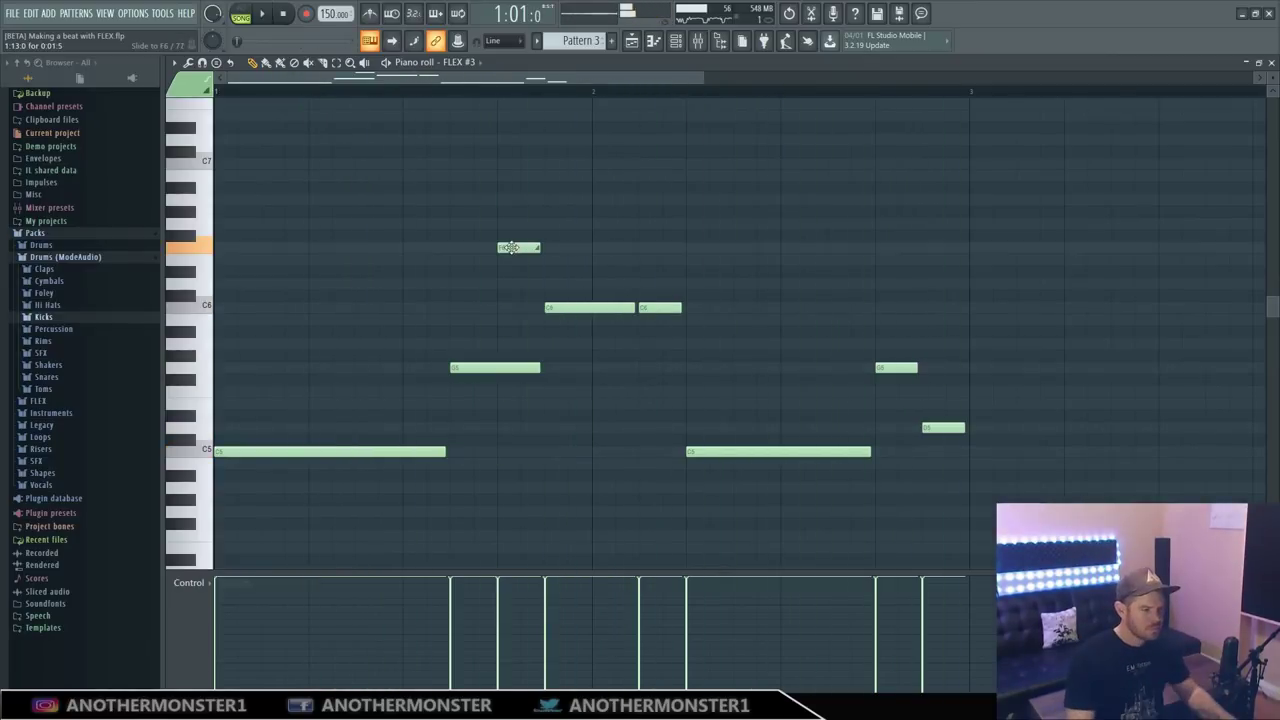
drag(510, 243, 510, 218)
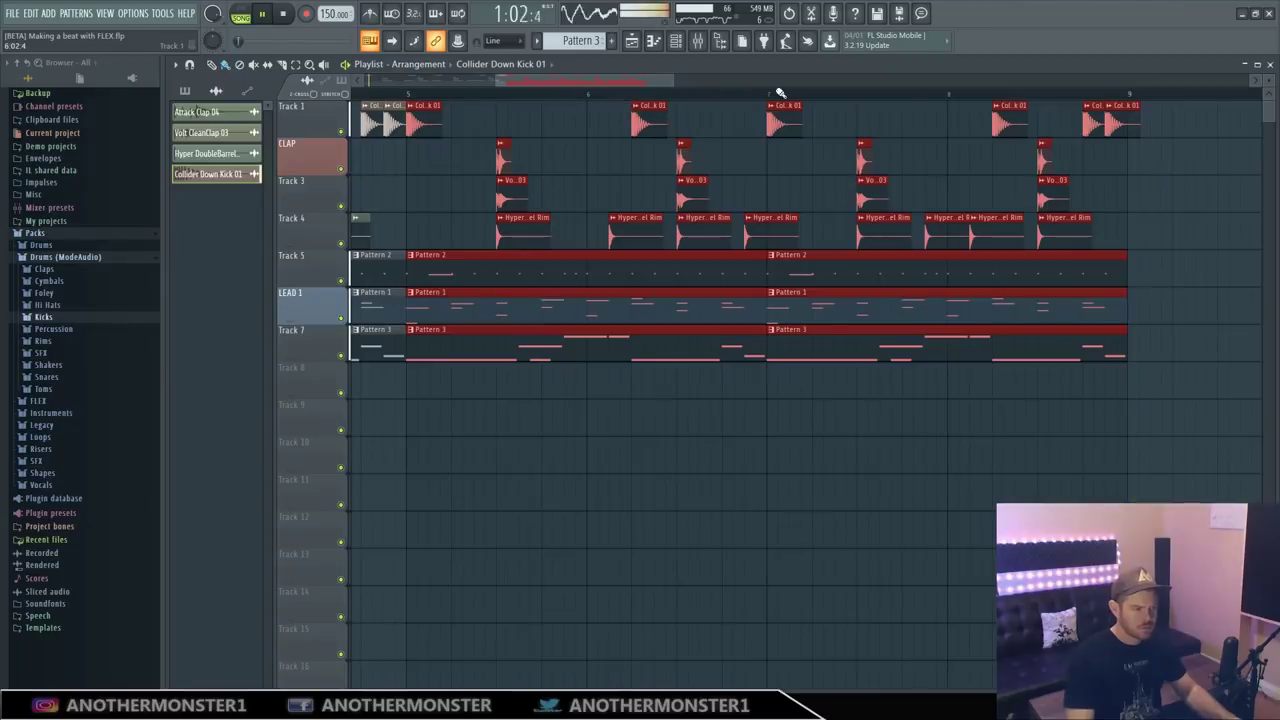
Save the project with File > Save
drag(600, 81, 413, 81)
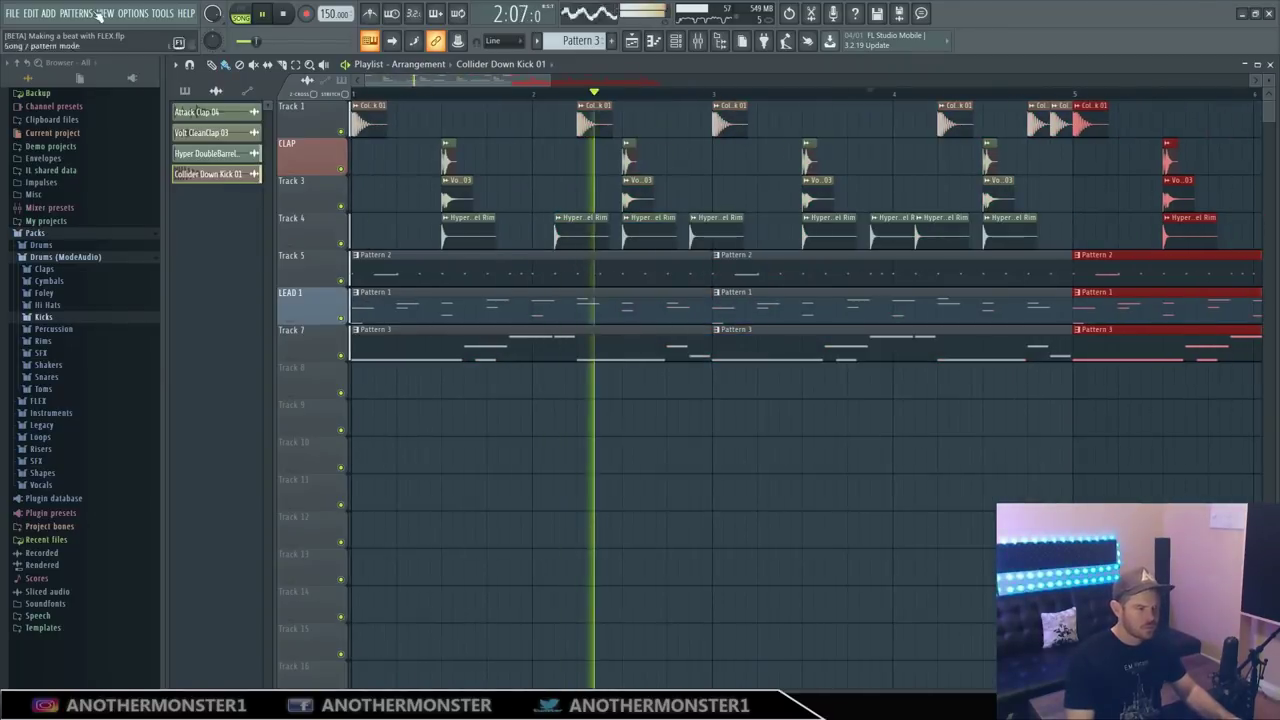
click(17, 12)
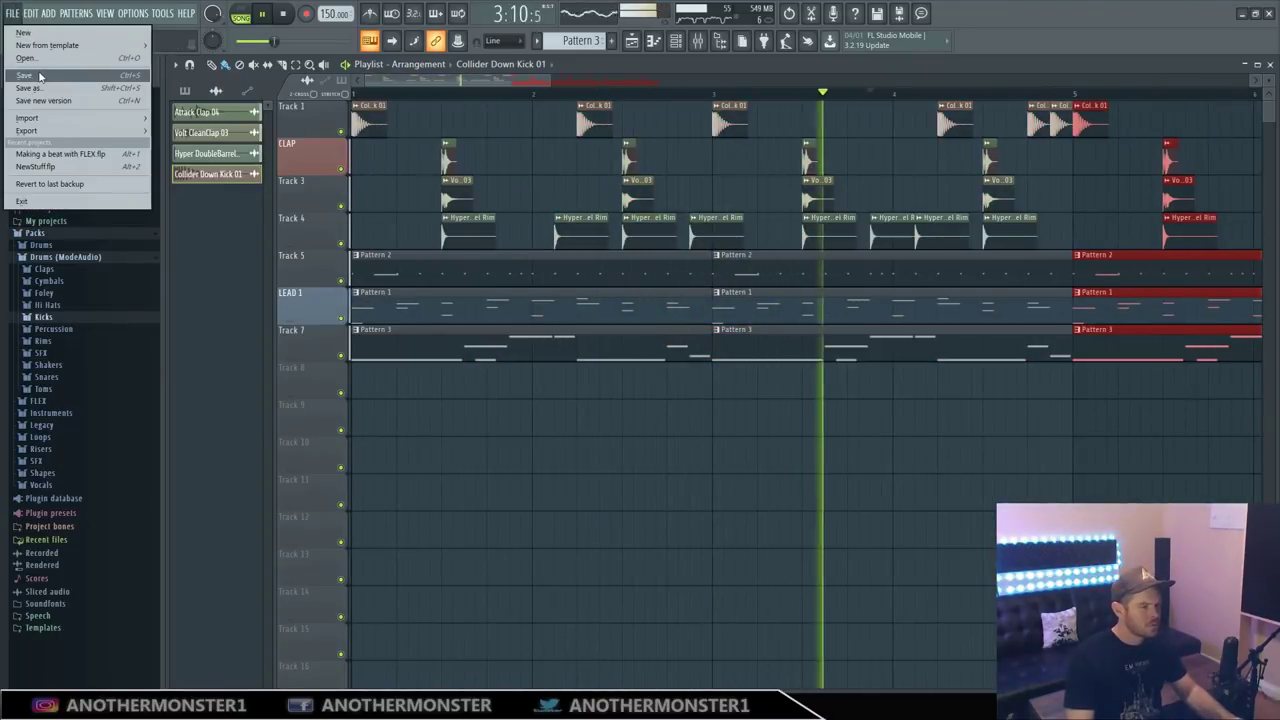
click(673, 109)
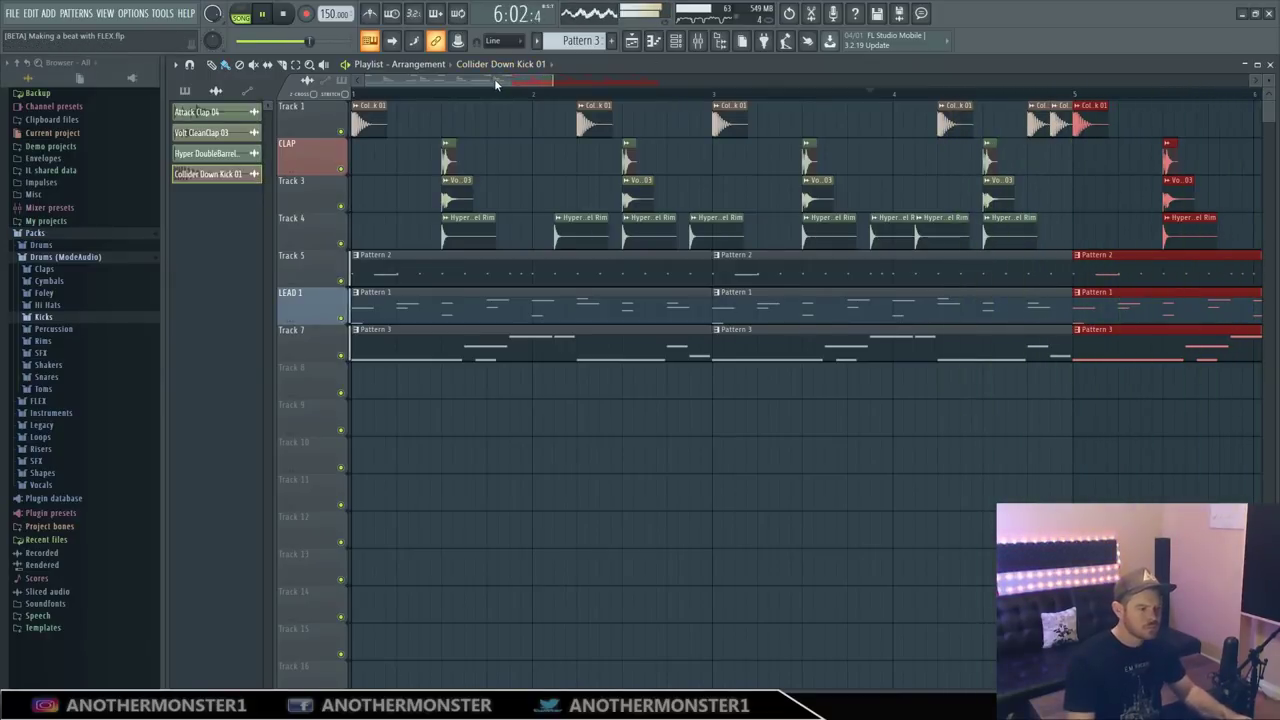
Stop playback and close the playlist to return to the FLEX #3 piano roll
drag(497, 80, 660, 80)
scroll(463, 217, down, 2)
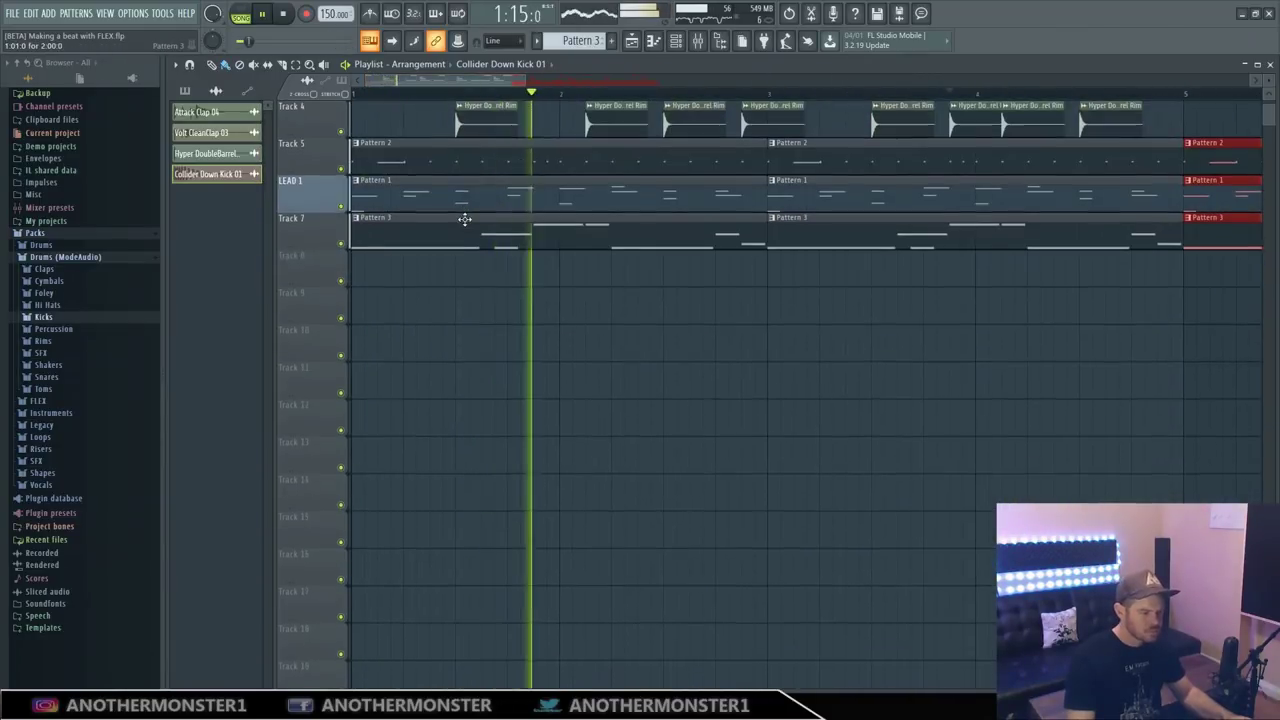
scroll(468, 218, up, 2)
key(space)
click(950, 93)
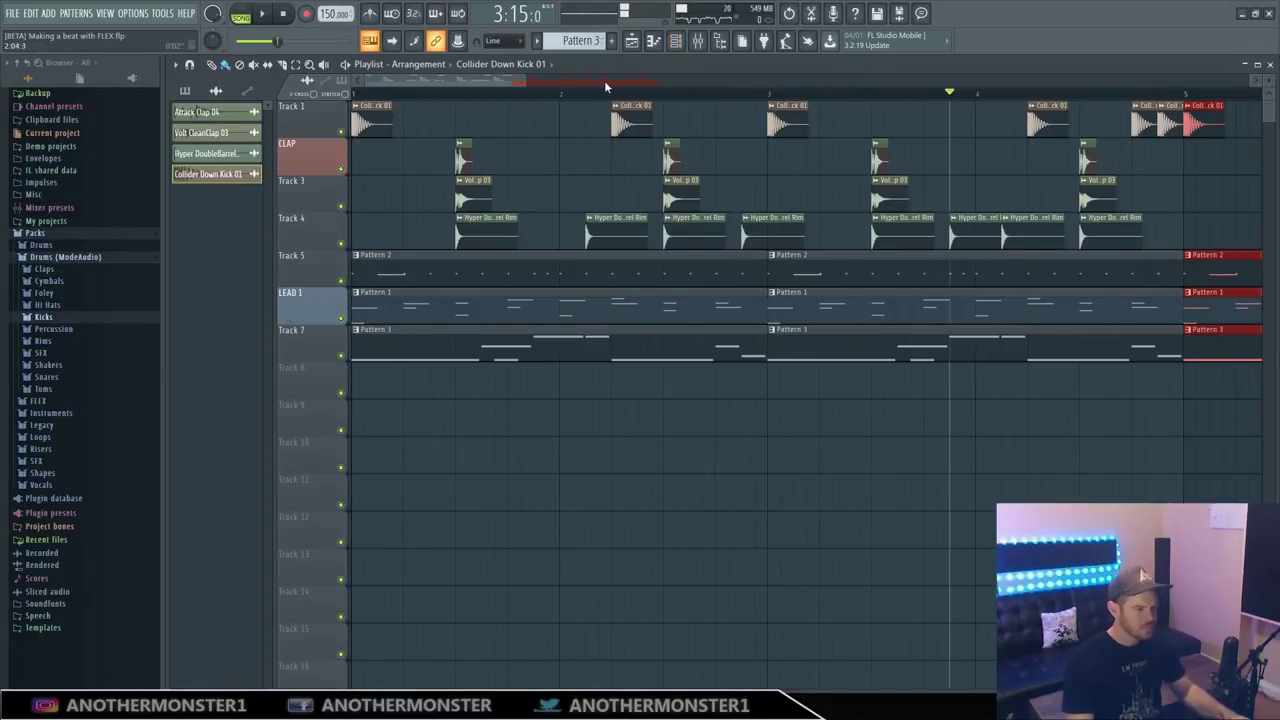
drag(531, 82, 620, 57)
click(631, 42)
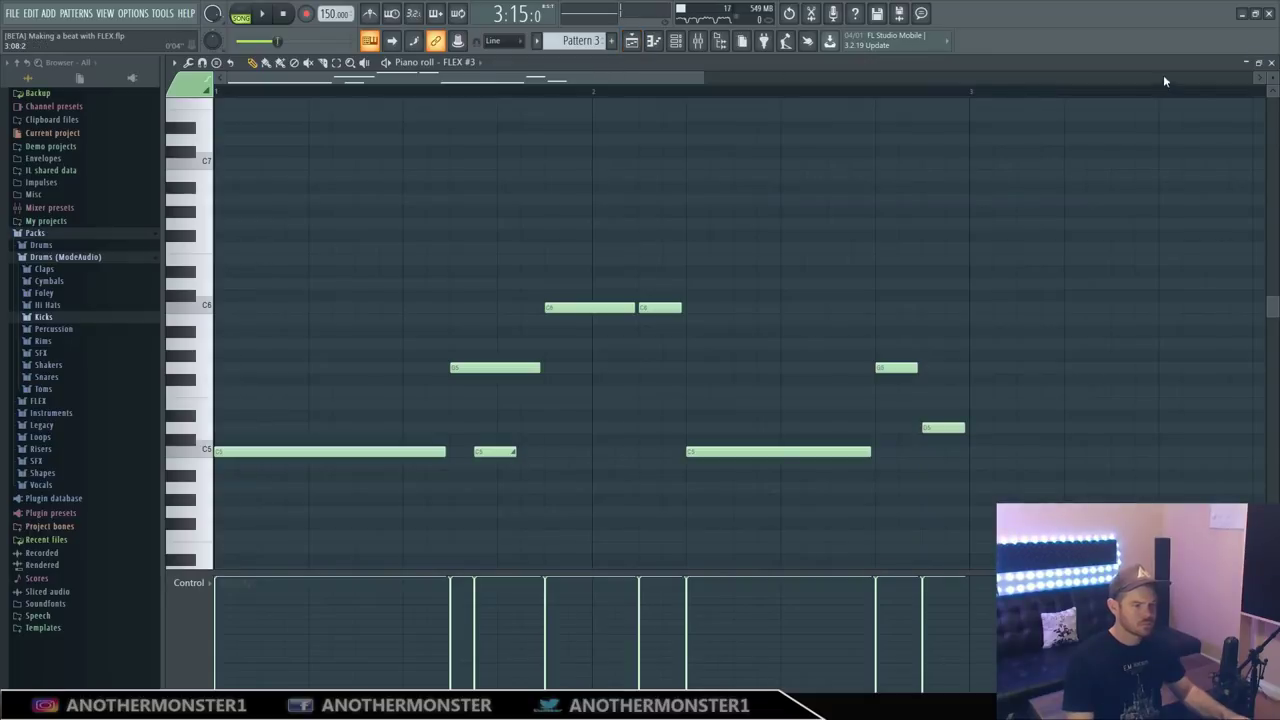
Audition the Hi Hats pack and add Attack Hat 18 as a new channel
click(1272, 62)
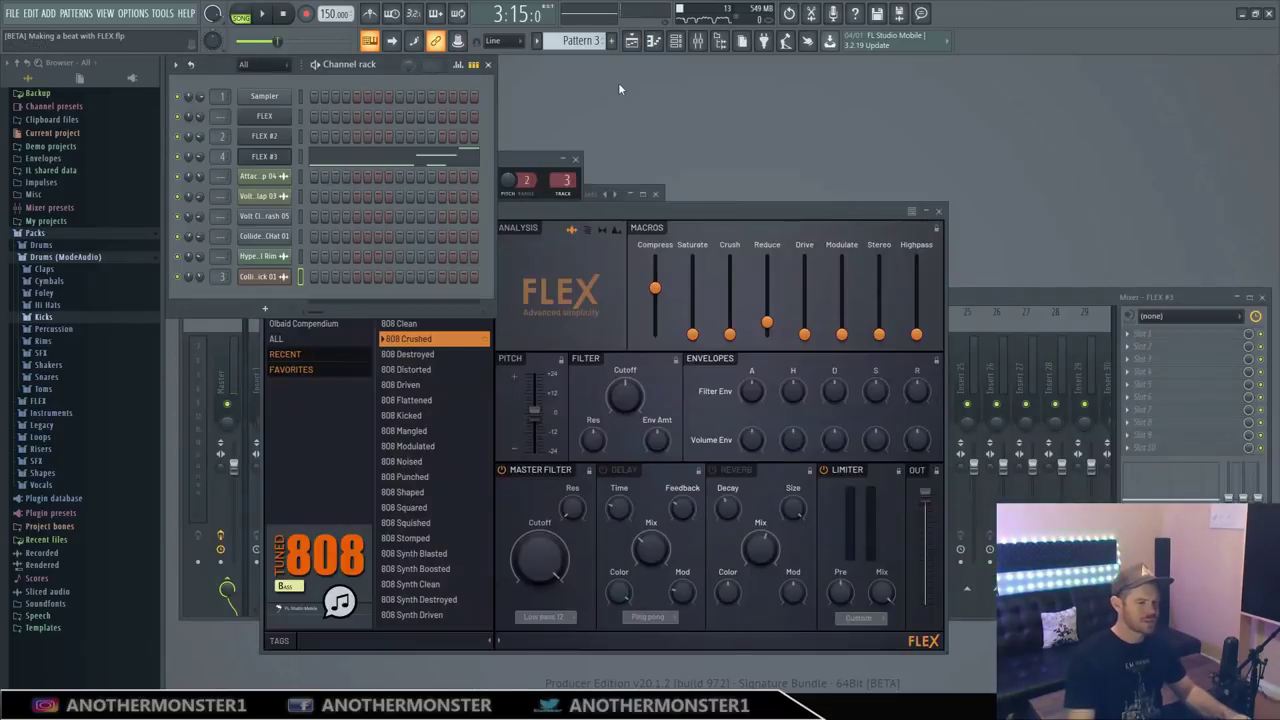
click(60, 306)
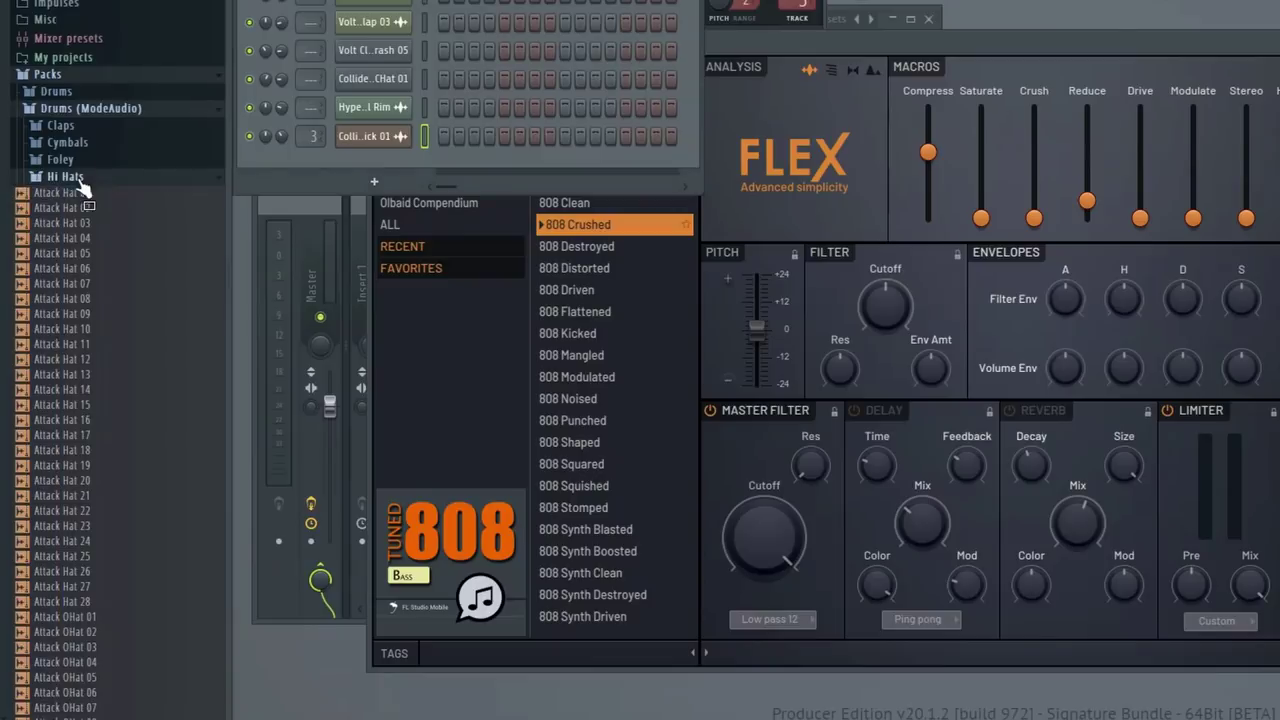
click(72, 450)
key(Down)
key(Down)
key(Up)
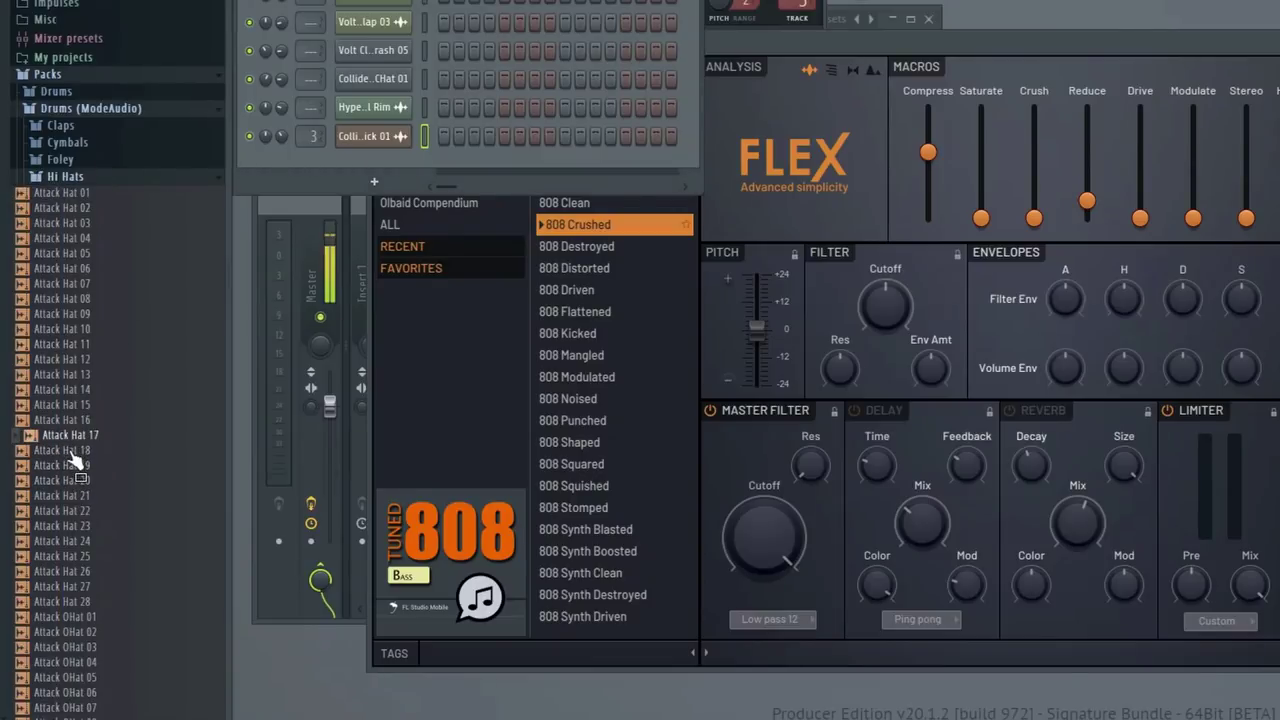
key(Up)
drag(72, 455, 292, 161)
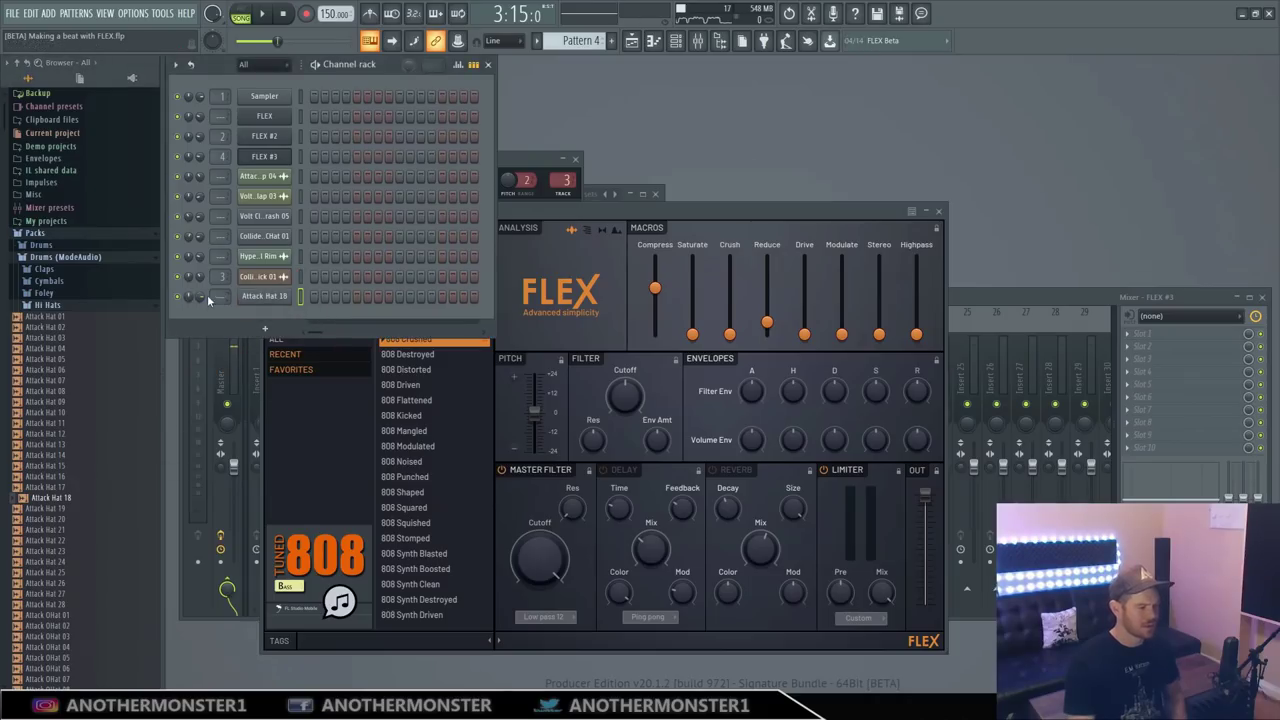
In pattern mode, open Attack Hat 18's notes and preview its hi-hat roll
key(F7)
click(240, 13)
click(262, 13)
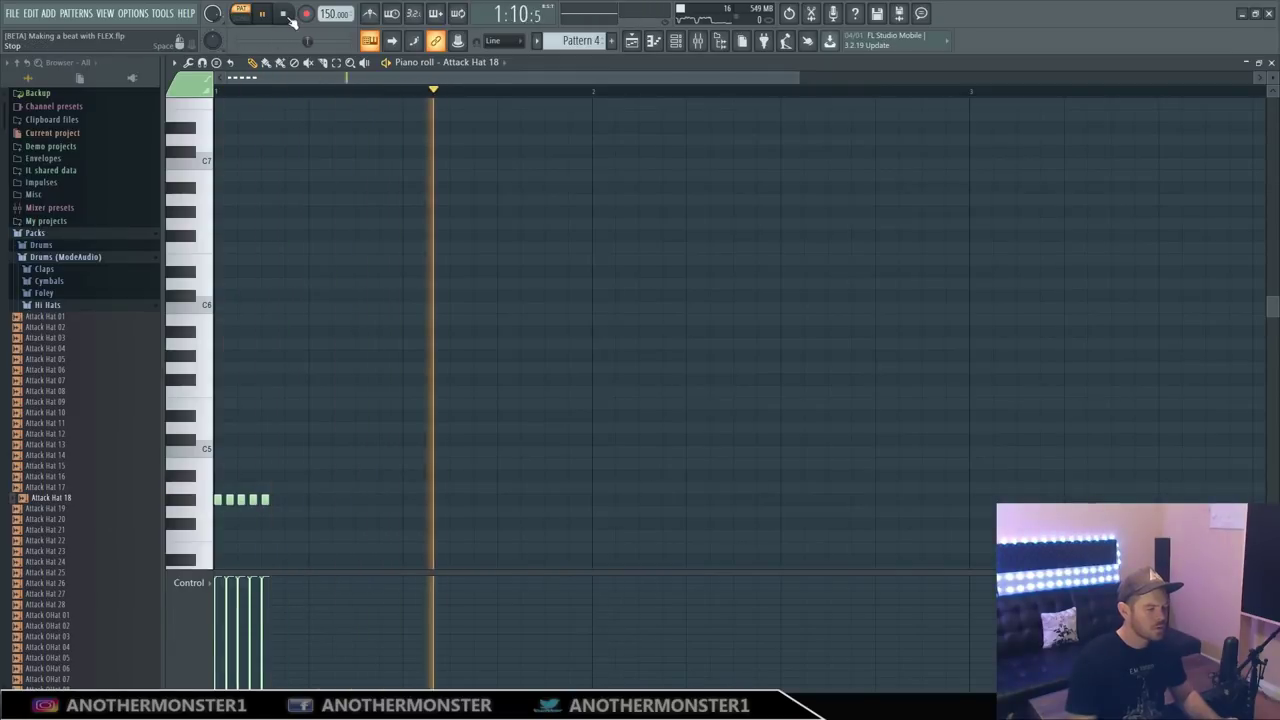
click(283, 13)
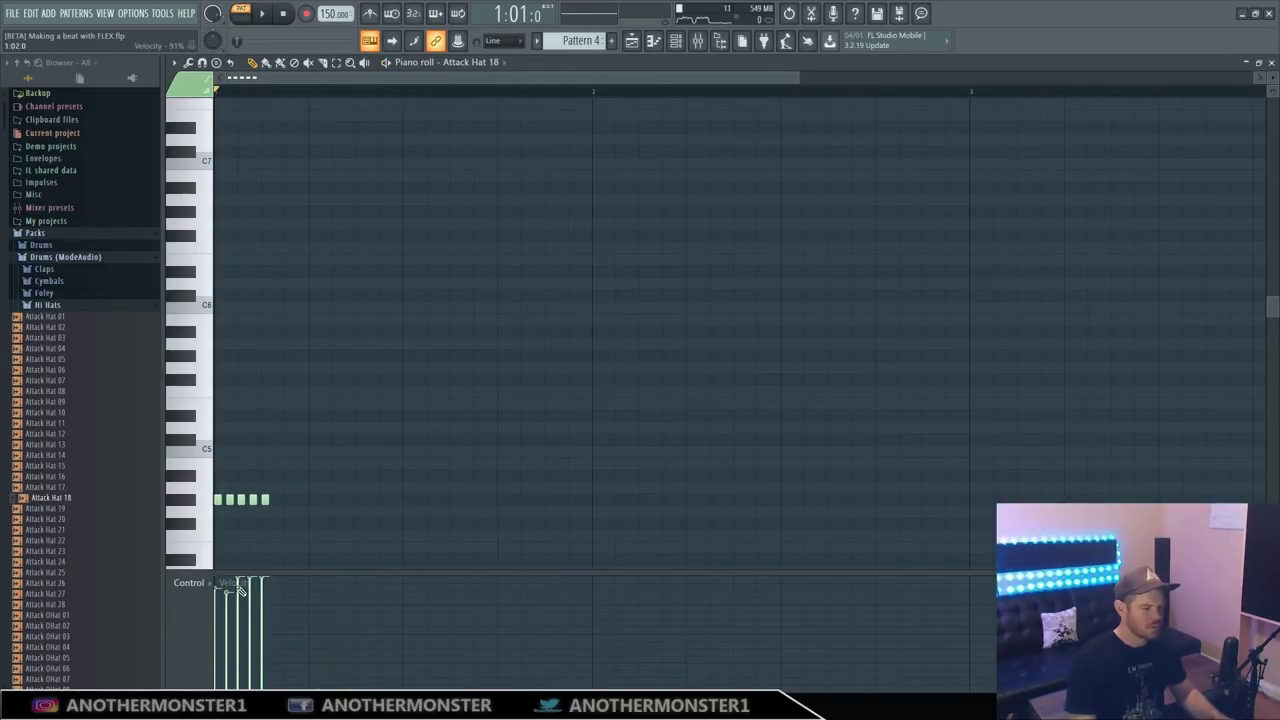
Play the song and place a Pattern 4 roll clip on Track 8, nudged slightly earlier
key(F5)
key(space)
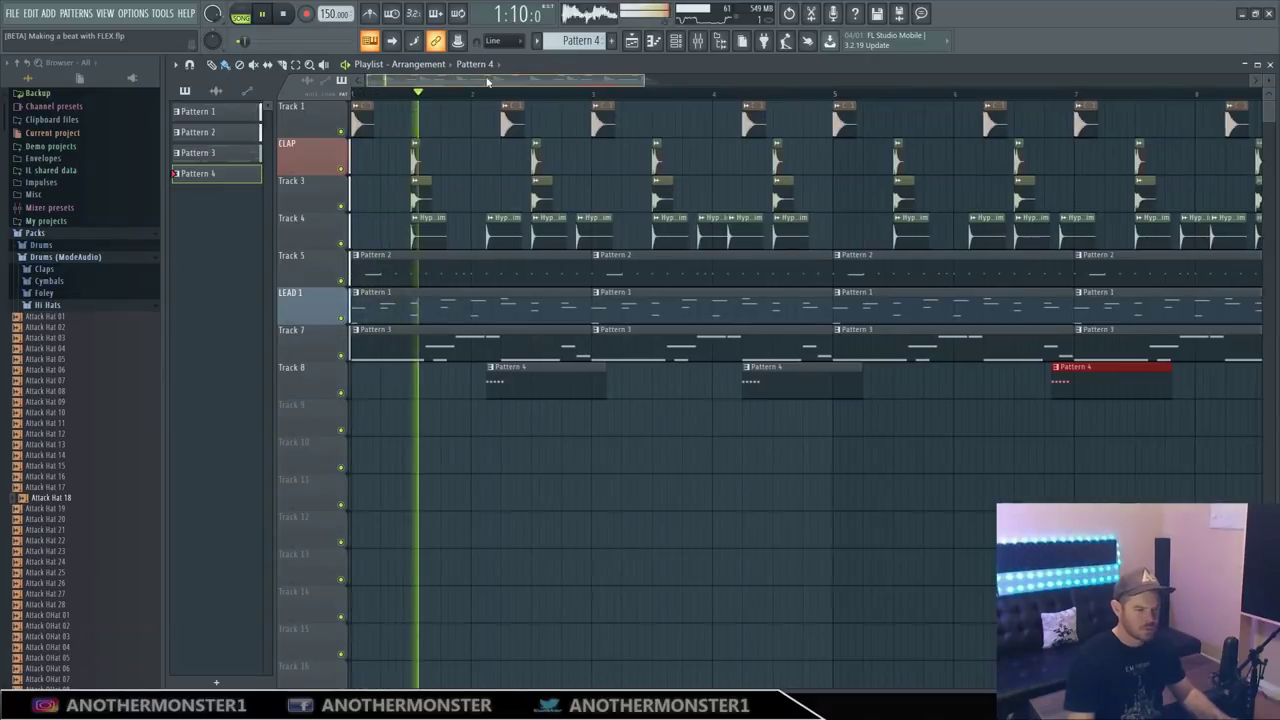
scroll(937, 363, right, 3)
click(977, 385)
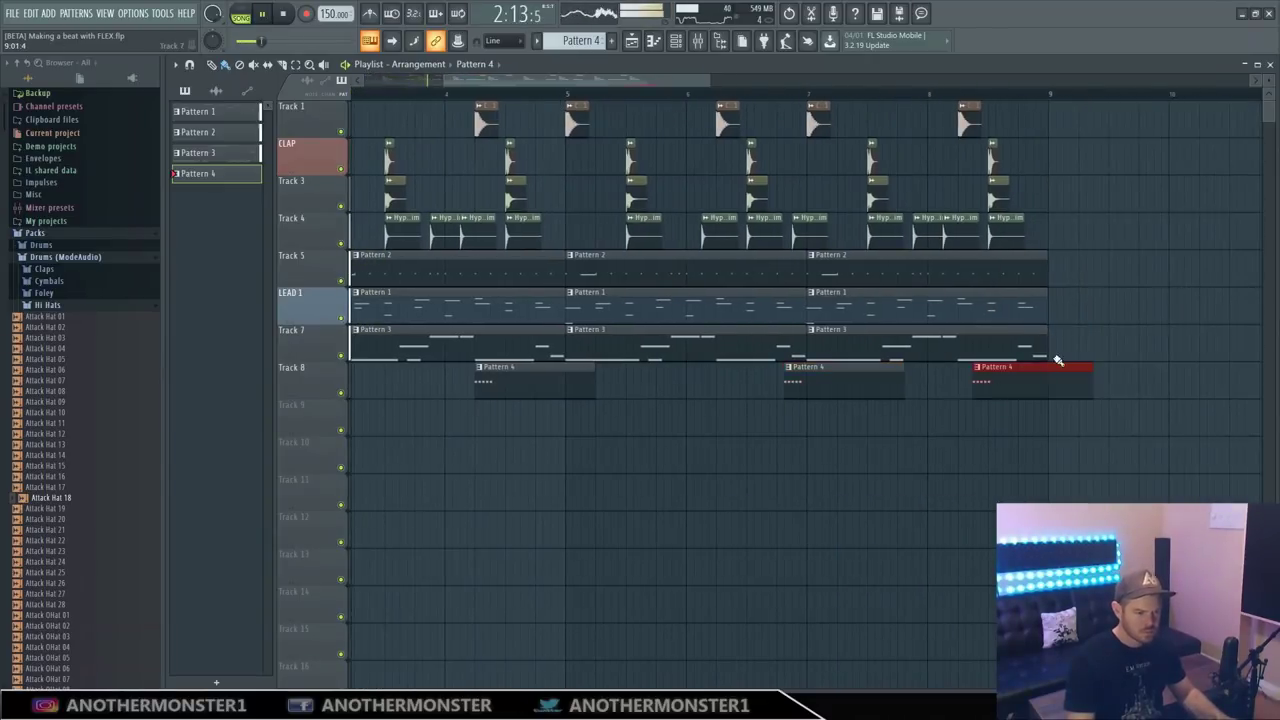
drag(980, 374, 951, 374)
scroll(577, 76, left, 3)
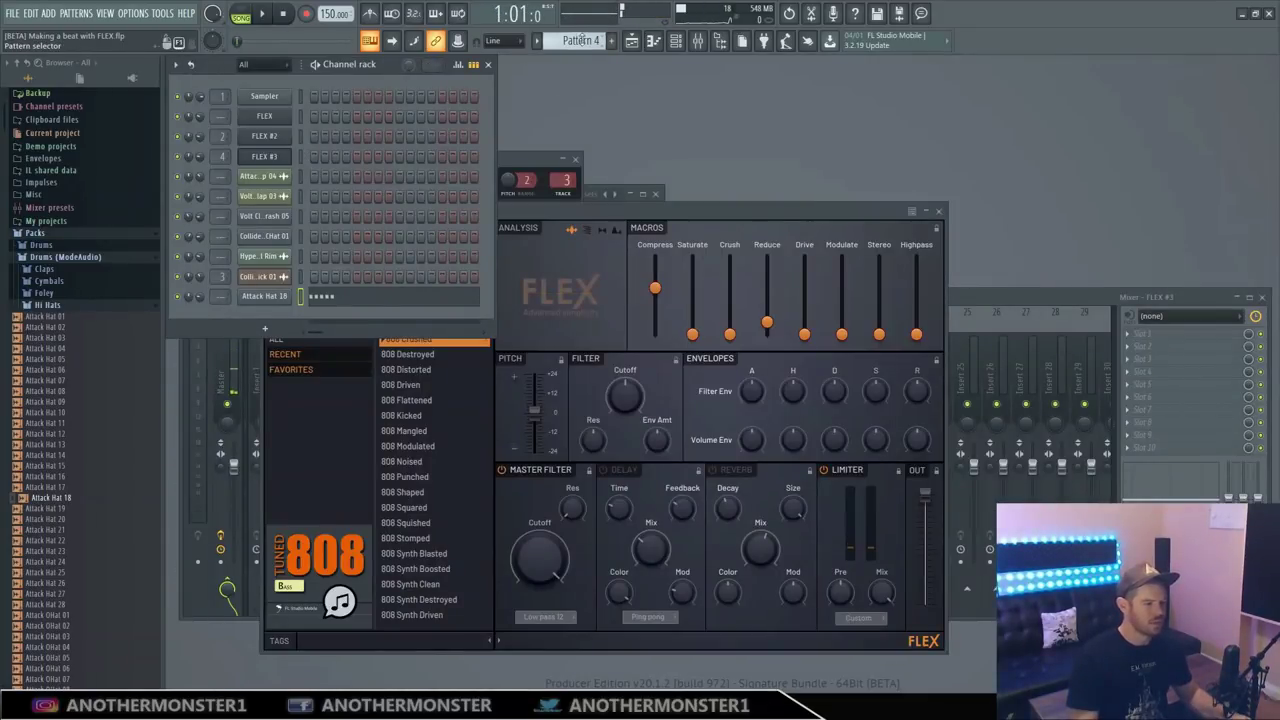
Open the melody channel's piano roll from the channel rack
scroll(583, 41, down, 1)
right_click(259, 179)
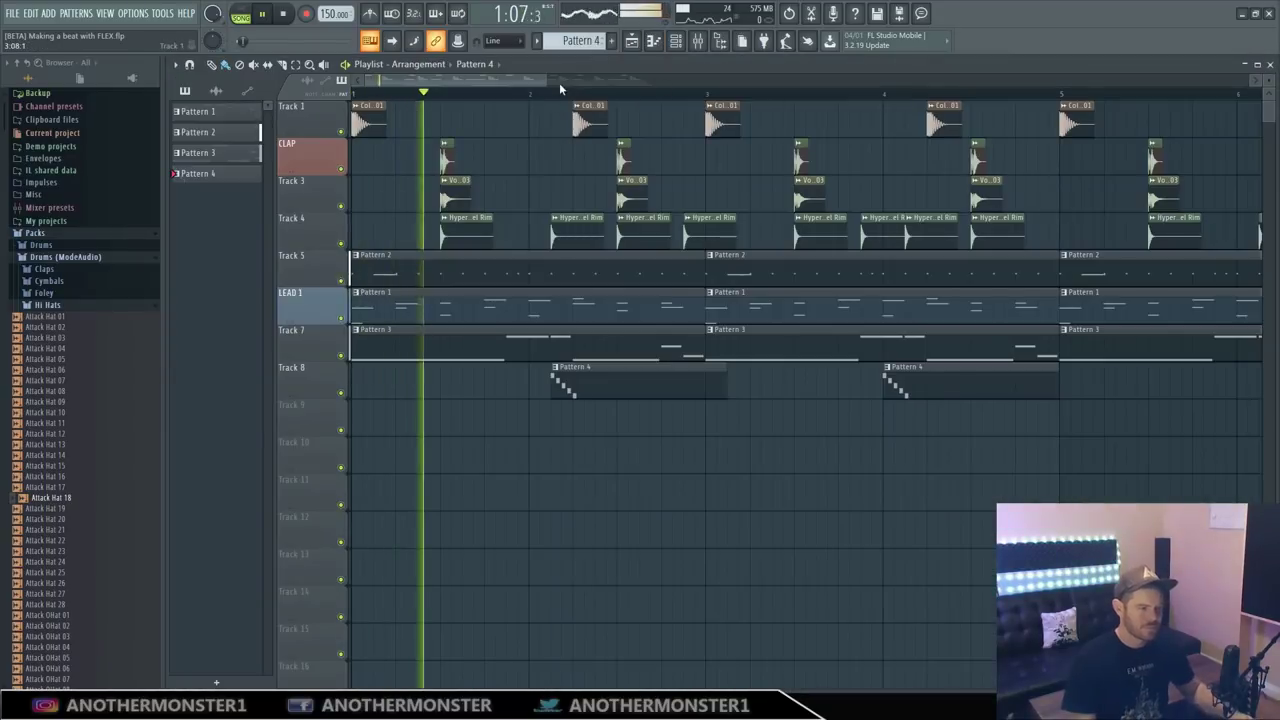
scroll(680, 82, down, 3)
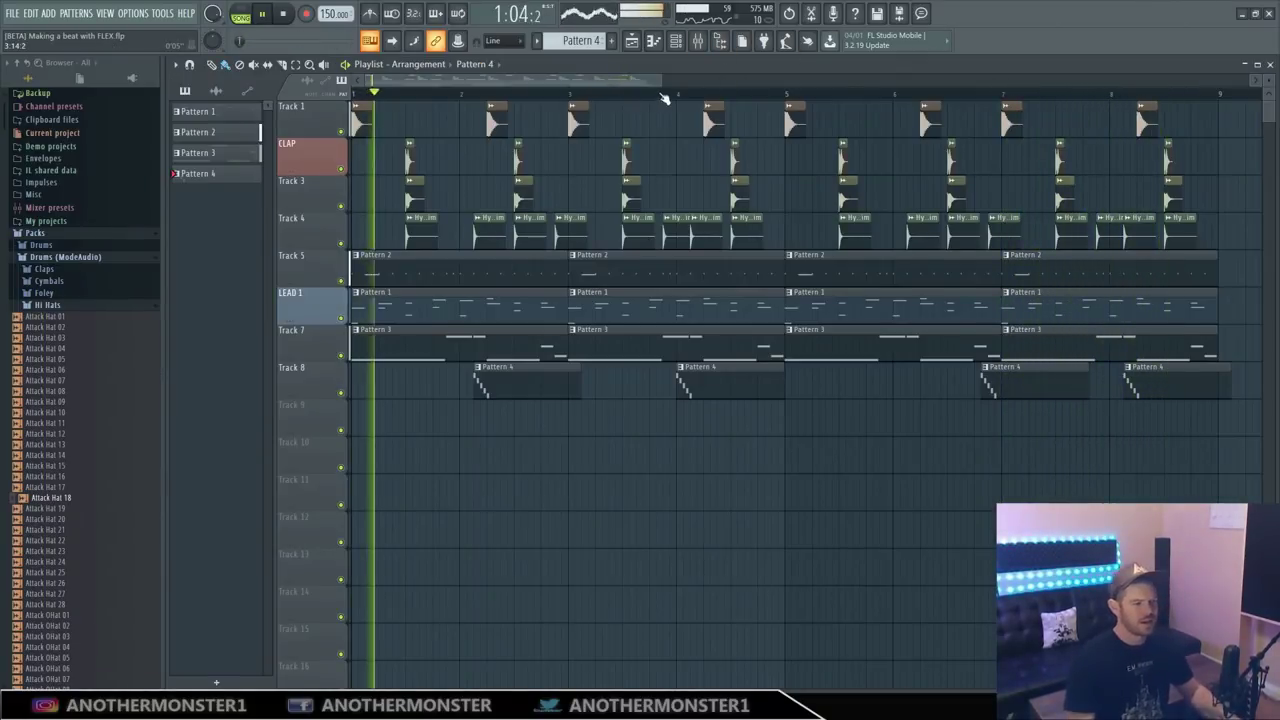
drag(650, 80, 613, 90)
key(space)
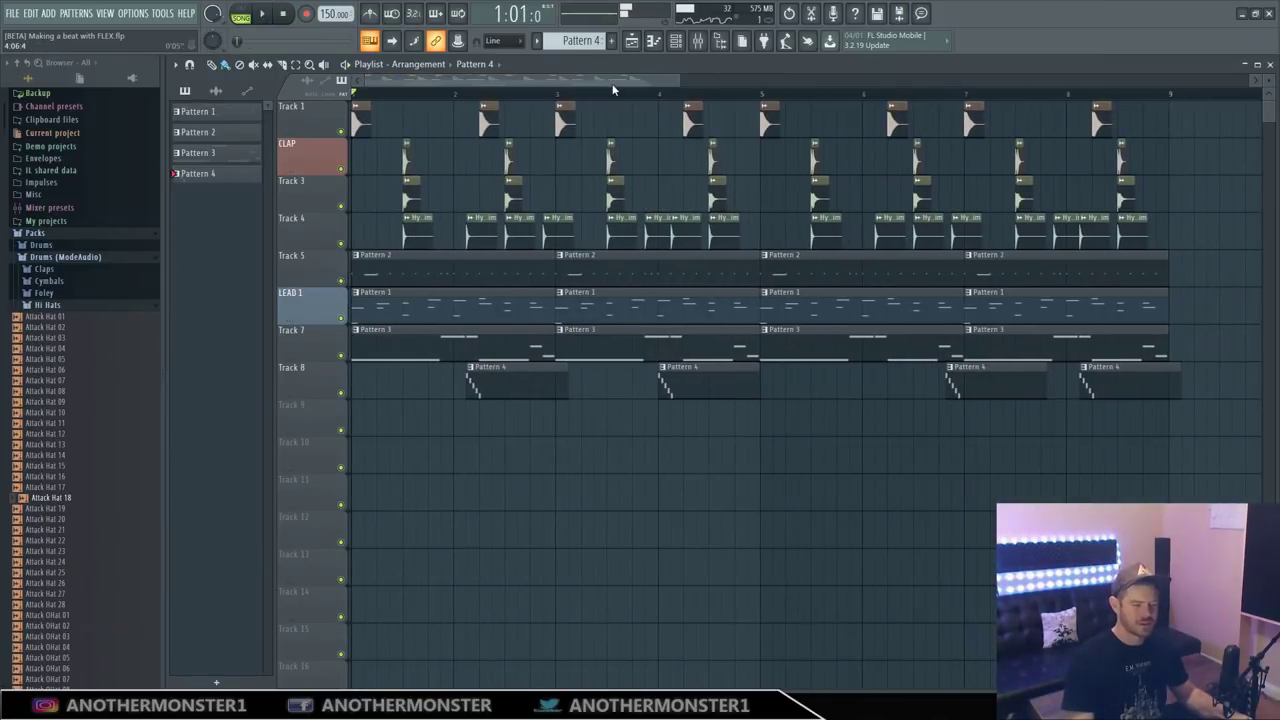